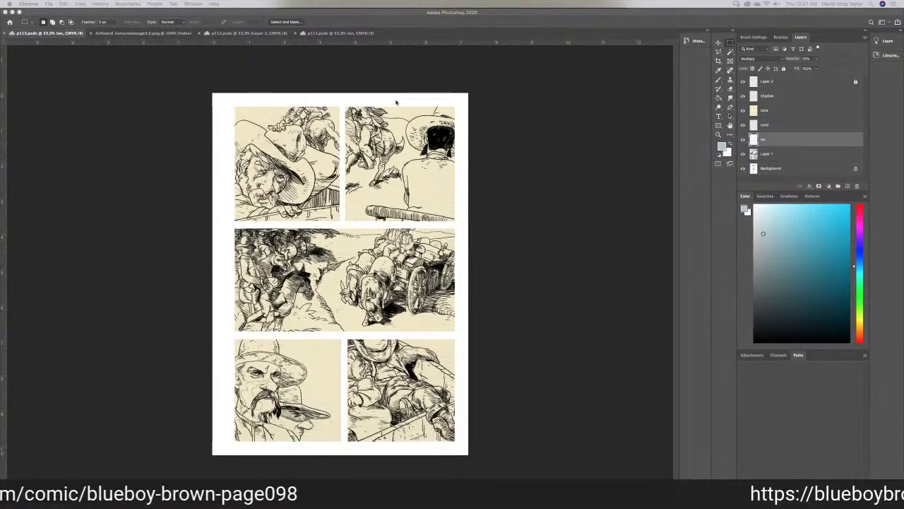
Dodge highlights on the tone layer over the bearded man's face and hat in the first panel
click(556, 143)
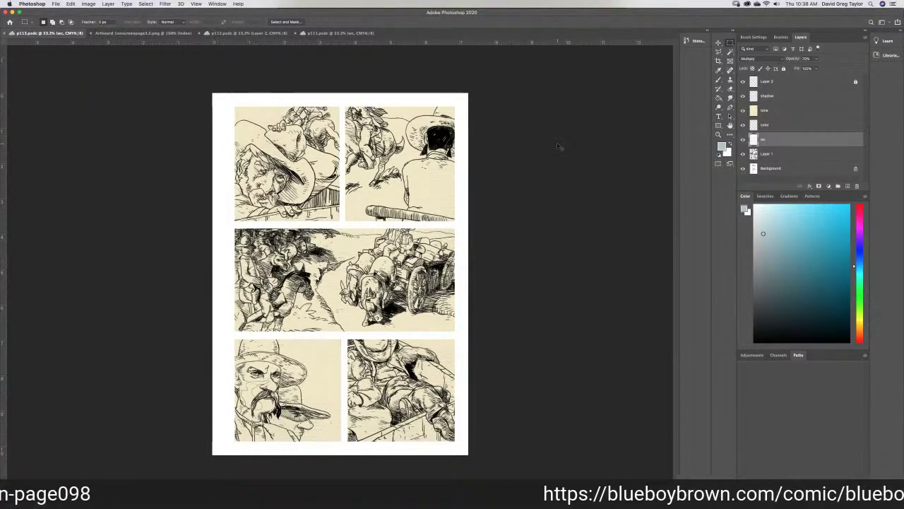
key(super+equal)
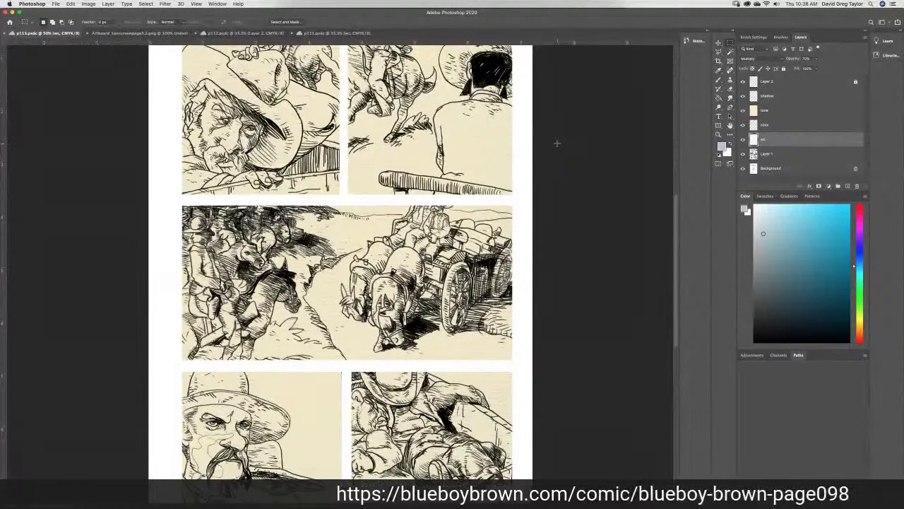
click(718, 107)
key(alt+bracketright)
key(alt+bracketright)
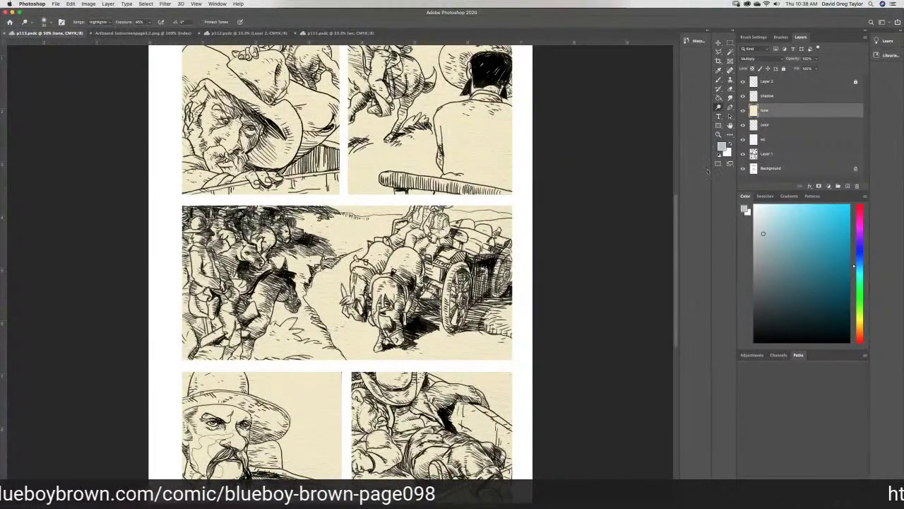
scroll(675, 204, up, 5)
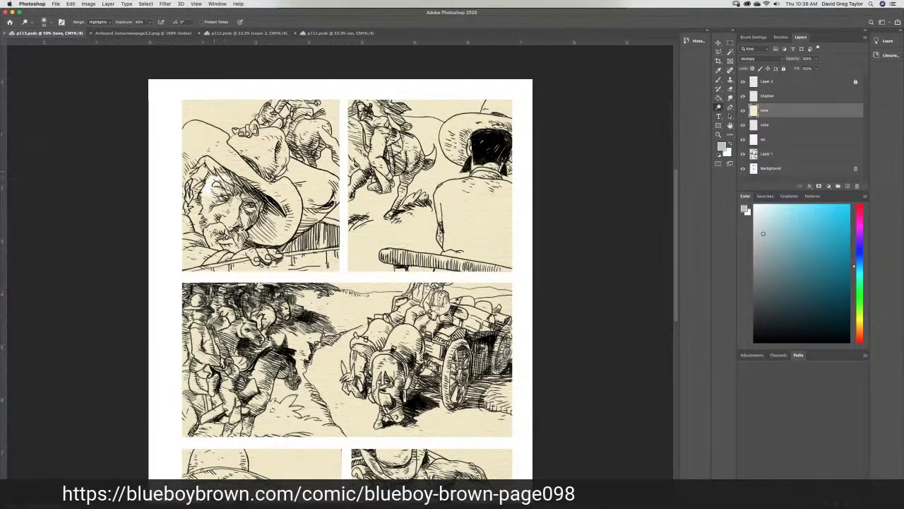
mouse_move(198, 199)
mouse_down()
mouse_move(236, 209)
mouse_move(209, 216)
mouse_move(210, 236)
mouse_move(196, 219)
mouse_move(192, 189)
mouse_up()
mouse_move(184, 137)
mouse_down()
mouse_move(225, 134)
mouse_move(222, 148)
mouse_move(220, 140)
mouse_move(249, 171)
mouse_move(228, 154)
mouse_move(216, 157)
mouse_move(242, 168)
mouse_move(200, 152)
mouse_move(195, 140)
mouse_move(212, 131)
mouse_move(188, 153)
mouse_move(203, 147)
mouse_move(177, 153)
mouse_move(179, 139)
mouse_move(258, 145)
mouse_move(240, 159)
mouse_move(265, 133)
mouse_move(254, 157)
mouse_up()
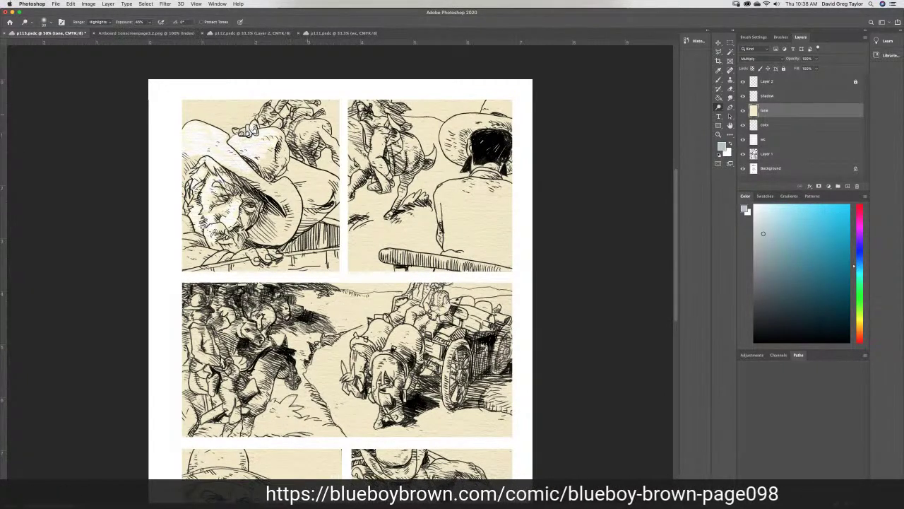
Dodge the horse, shoulder and sleeve in the first panel, and the hat and shirt of the figure seen from behind in the second
drag(295, 128, 327, 138)
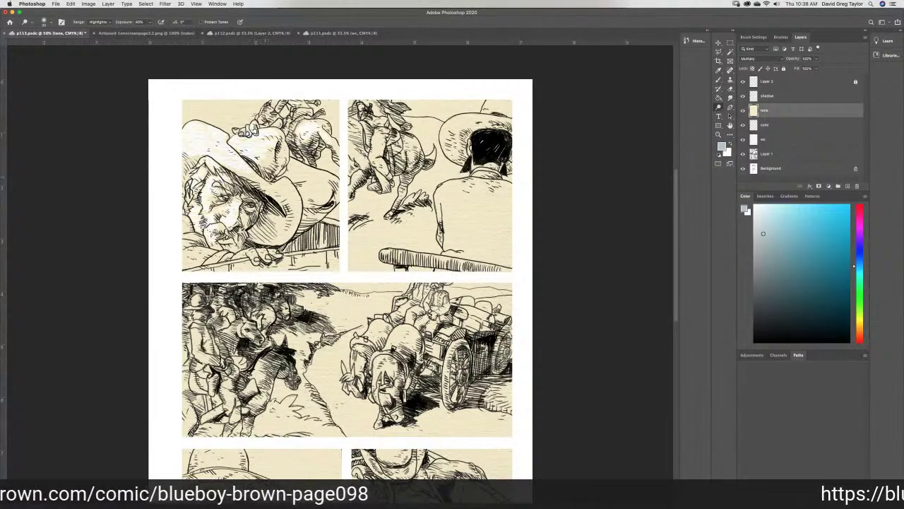
mouse_move(291, 177)
mouse_down()
mouse_move(311, 172)
mouse_move(292, 162)
mouse_move(308, 170)
mouse_up()
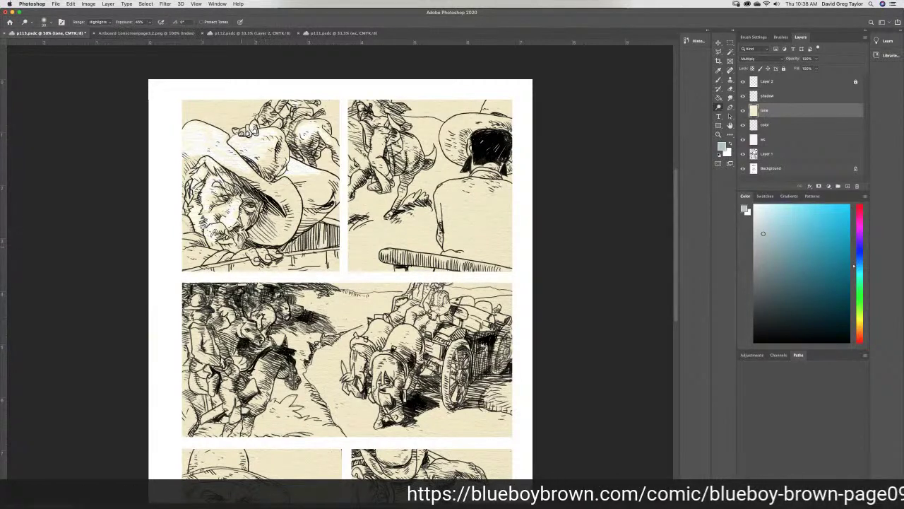
mouse_move(252, 251)
mouse_down()
mouse_move(188, 253)
mouse_move(190, 231)
mouse_up()
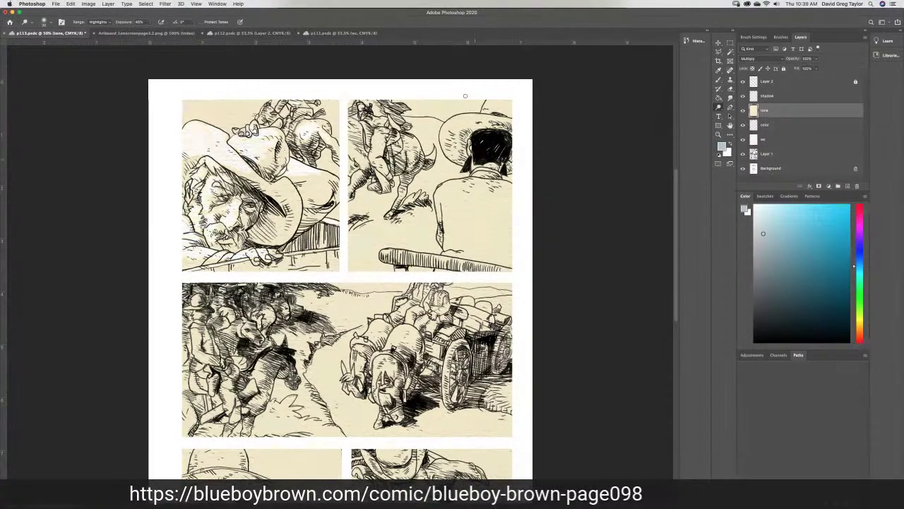
mouse_move(488, 108)
mouse_down()
mouse_move(508, 106)
mouse_move(444, 130)
mouse_move(455, 119)
mouse_move(444, 139)
mouse_move(462, 127)
mouse_move(445, 144)
mouse_move(454, 149)
mouse_up()
mouse_move(472, 182)
mouse_down()
mouse_move(450, 183)
mouse_move(435, 199)
mouse_move(448, 241)
mouse_move(462, 244)
mouse_move(457, 238)
mouse_move(493, 226)
mouse_move(456, 217)
mouse_move(453, 204)
mouse_move(462, 202)
mouse_move(453, 196)
mouse_move(507, 202)
mouse_move(518, 187)
mouse_move(510, 210)
mouse_move(482, 222)
mouse_move(503, 227)
mouse_move(463, 246)
mouse_up()
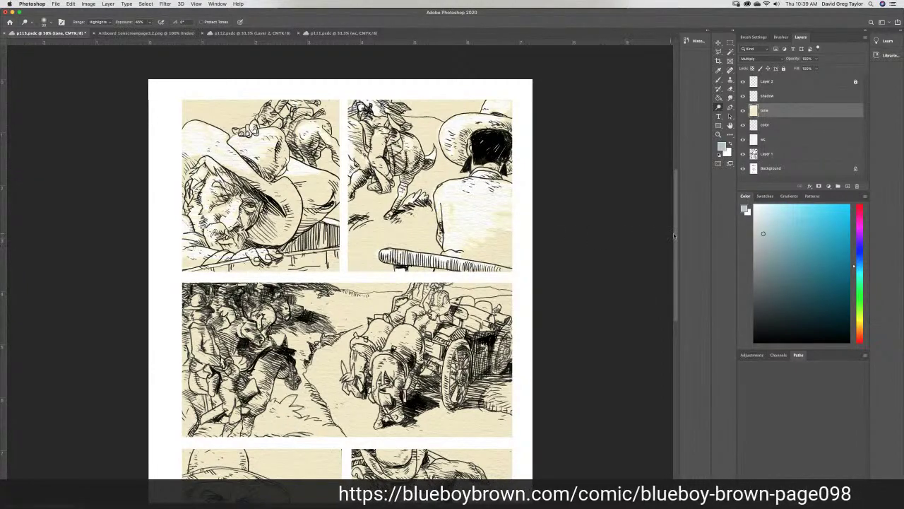
Dodge highlights on the draft animals, the wagon and its load in the middle panel
scroll(677, 235, down, 5)
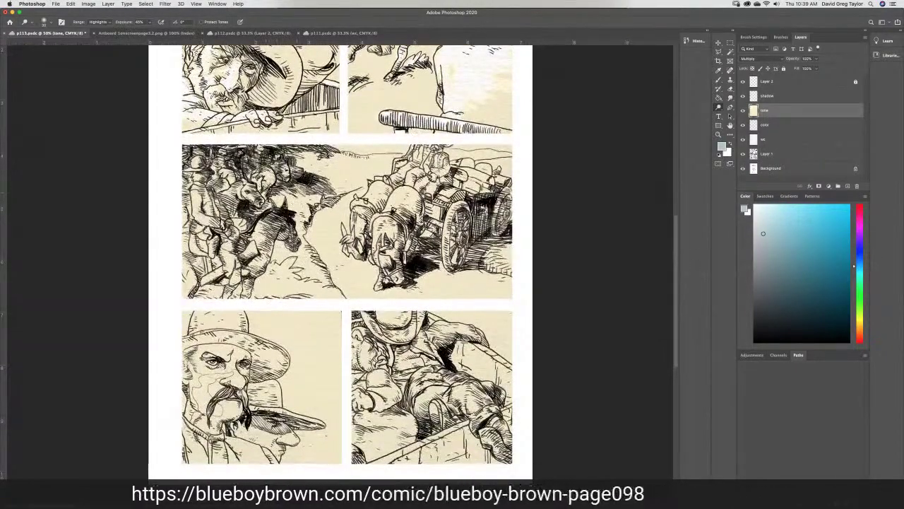
mouse_move(385, 227)
mouse_down()
mouse_move(375, 245)
mouse_move(386, 260)
mouse_move(394, 252)
mouse_move(380, 261)
mouse_move(396, 276)
mouse_move(380, 285)
mouse_up()
mouse_move(359, 239)
mouse_down()
mouse_move(361, 199)
mouse_move(385, 188)
mouse_move(408, 192)
mouse_move(386, 209)
mouse_move(408, 206)
mouse_up()
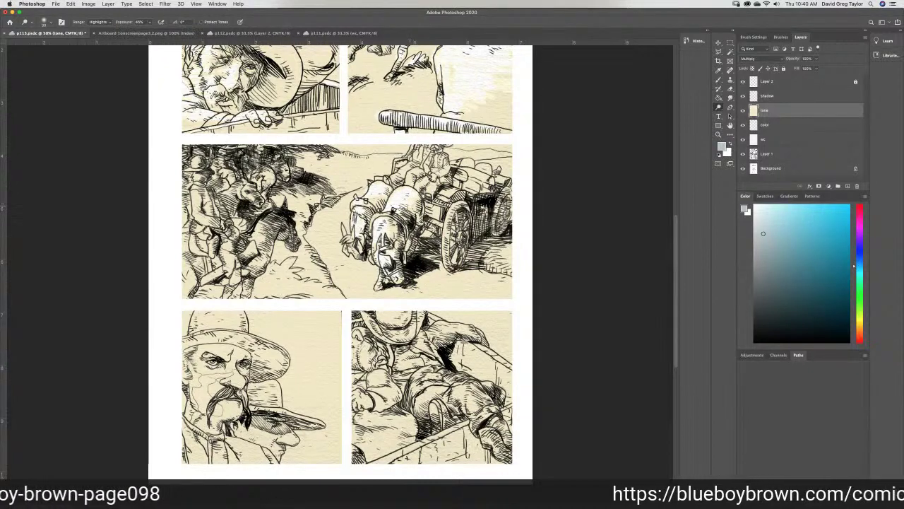
drag(344, 241, 347, 231)
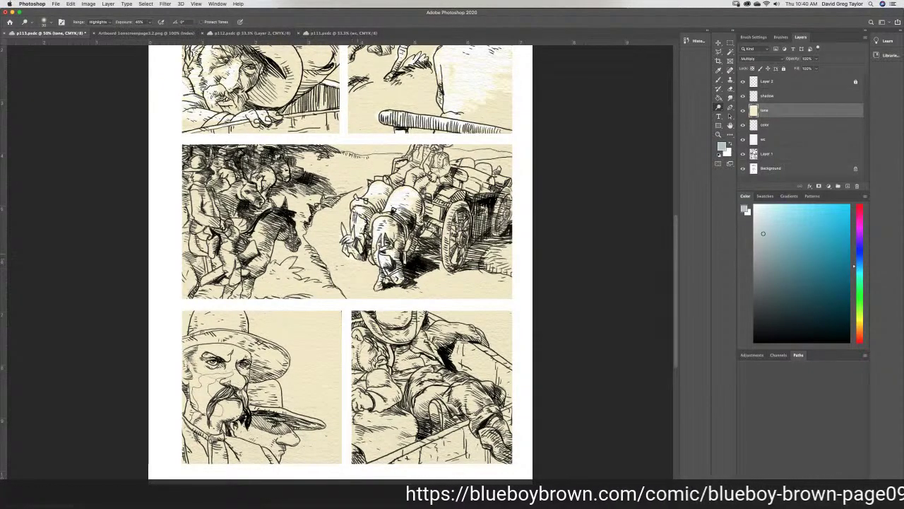
mouse_move(403, 186)
mouse_down()
mouse_move(414, 172)
mouse_move(396, 167)
mouse_move(409, 152)
mouse_move(435, 160)
mouse_move(448, 196)
mouse_move(427, 207)
mouse_move(449, 216)
mouse_move(443, 249)
mouse_up()
mouse_move(473, 187)
mouse_down()
mouse_move(456, 184)
mouse_move(478, 174)
mouse_move(473, 168)
mouse_up()
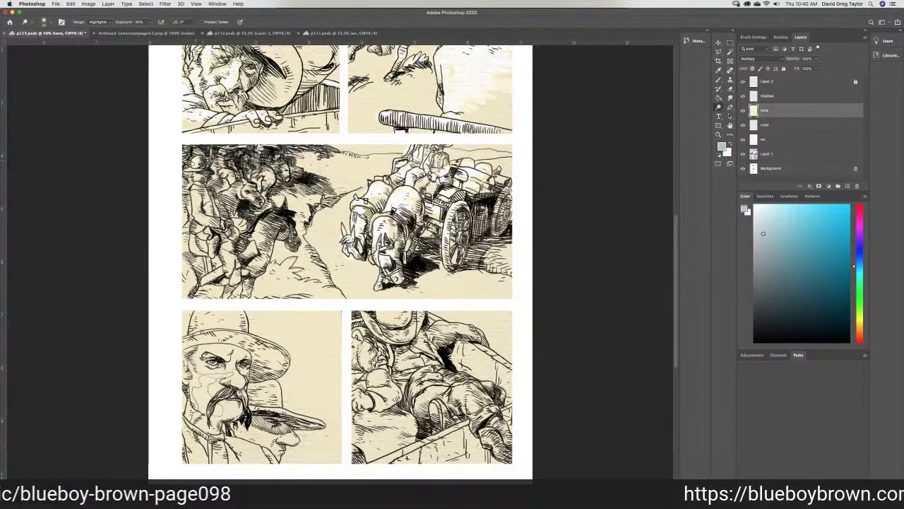
Dodge the standing figure at the trees, the road and ground, and the sky in the middle panel
mouse_move(194, 186)
mouse_down()
mouse_move(199, 222)
mouse_move(203, 212)
mouse_up()
drag(190, 243, 205, 246)
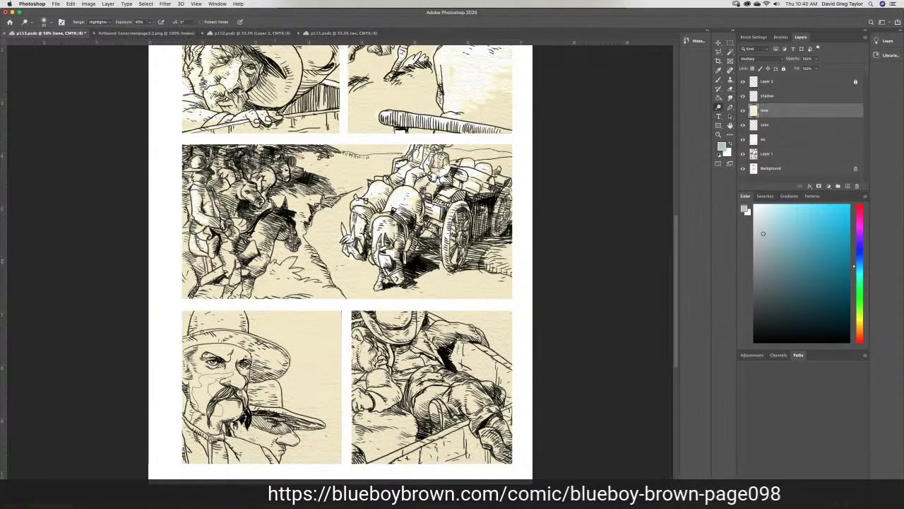
mouse_move(337, 283)
mouse_down()
mouse_move(350, 292)
mouse_move(339, 281)
mouse_move(370, 266)
mouse_move(423, 284)
mouse_move(432, 274)
mouse_move(480, 278)
mouse_move(503, 269)
mouse_move(509, 253)
mouse_move(508, 289)
mouse_move(452, 303)
mouse_move(405, 296)
mouse_up()
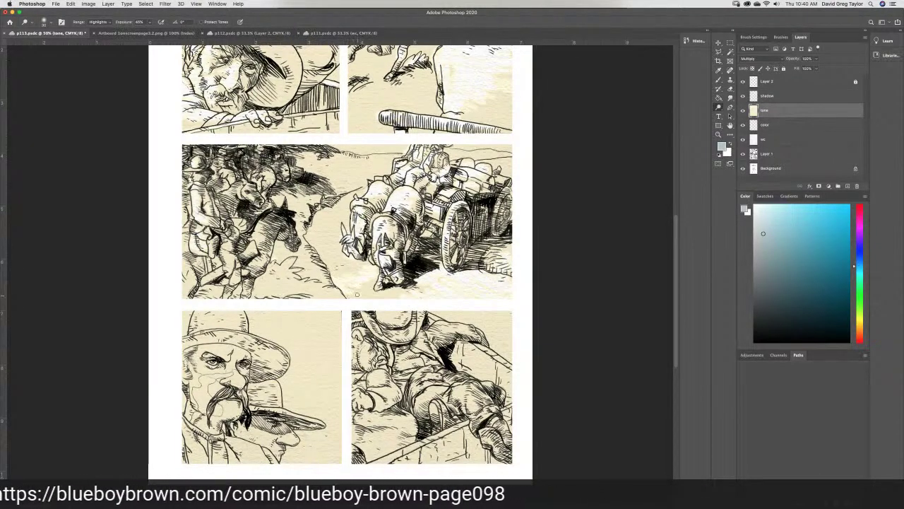
mouse_move(366, 276)
mouse_down()
mouse_move(328, 241)
mouse_move(365, 178)
mouse_move(343, 163)
mouse_move(384, 166)
mouse_move(390, 156)
mouse_move(366, 150)
mouse_up()
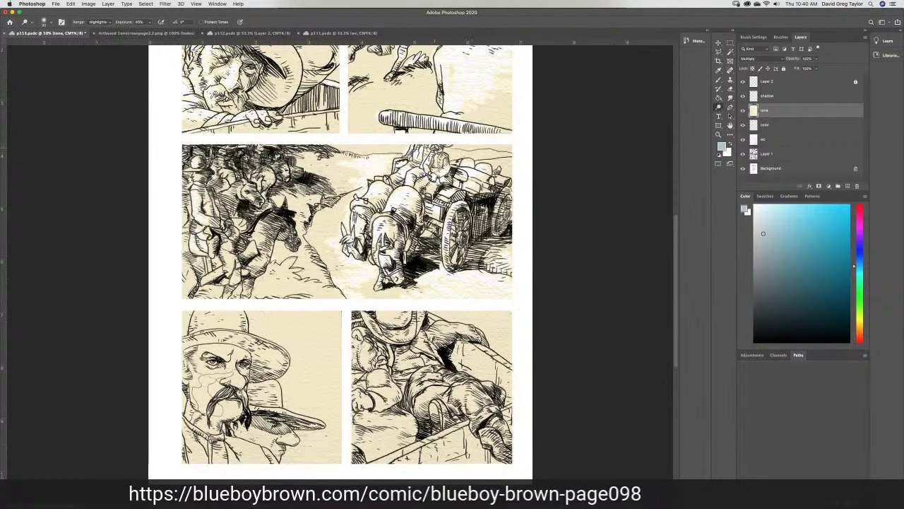
drag(456, 150, 495, 155)
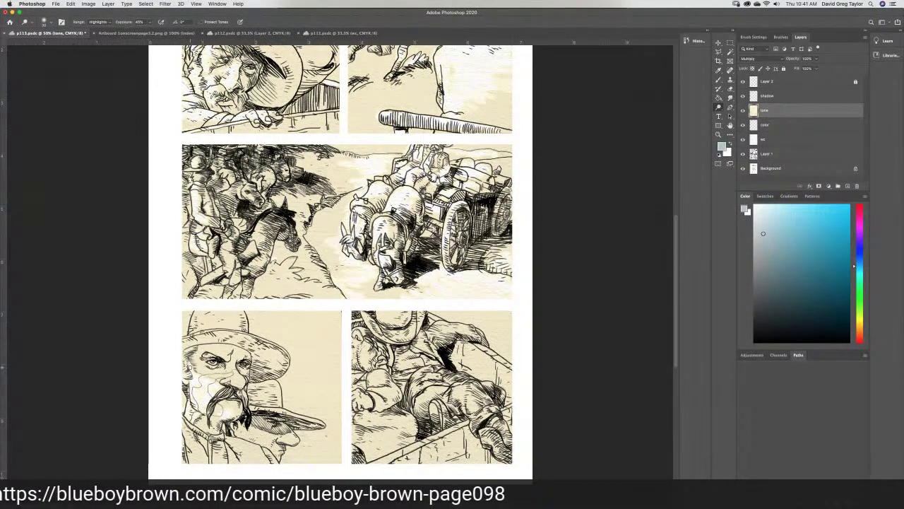
Dodge highlights on the moustached man's face and hat in the lower panel and on the reclining figure beside him
mouse_move(193, 347)
mouse_down()
mouse_move(202, 312)
mouse_move(221, 320)
mouse_move(210, 325)
mouse_move(233, 317)
mouse_move(200, 327)
mouse_move(199, 379)
mouse_move(236, 376)
mouse_up()
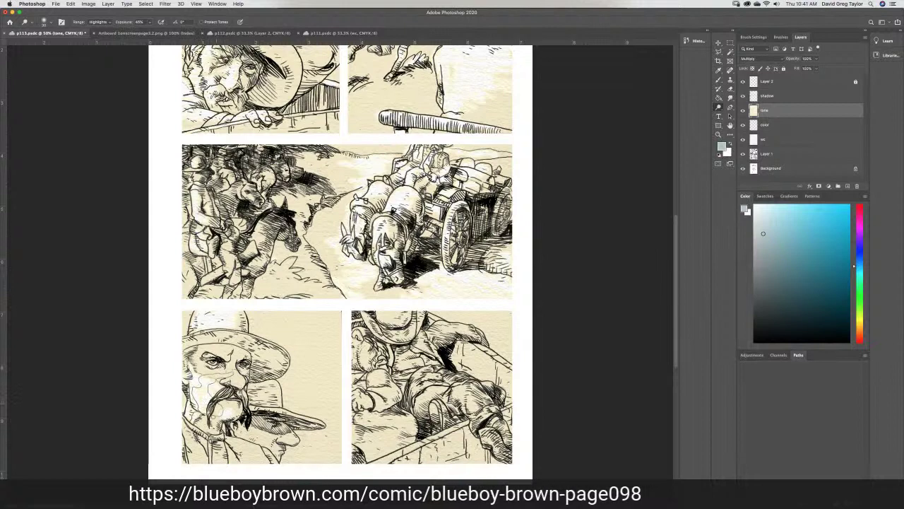
mouse_move(210, 329)
mouse_down()
mouse_move(195, 325)
mouse_move(187, 341)
mouse_up()
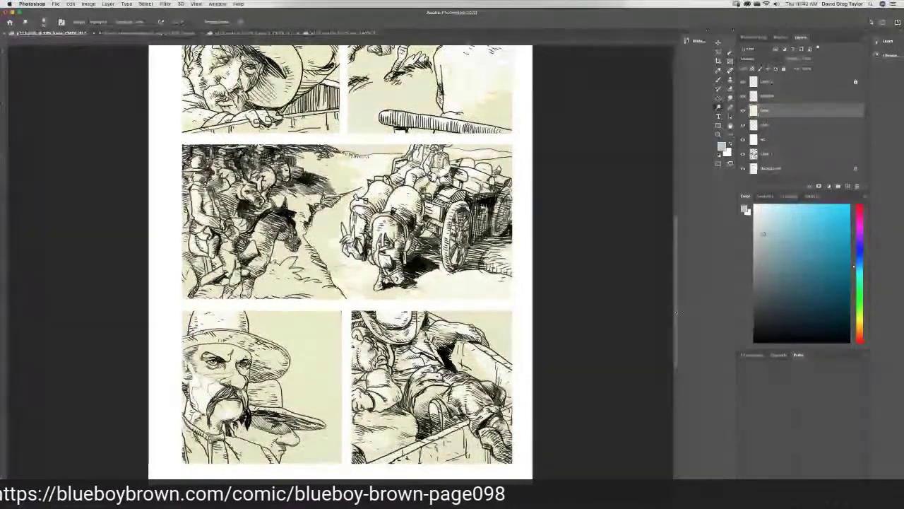
Ink over the lead draft animal's head on Layer 1 with a black brush, and switch to the Eraser
click(784, 155)
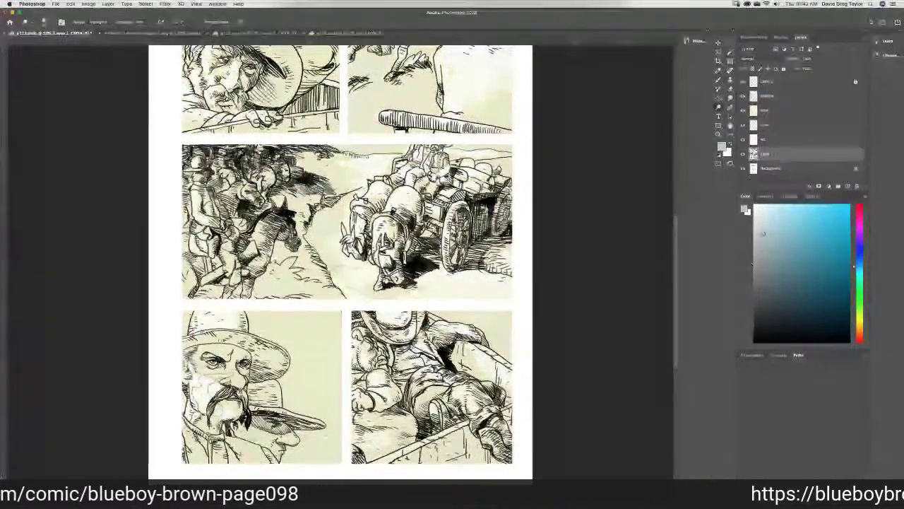
key(d)
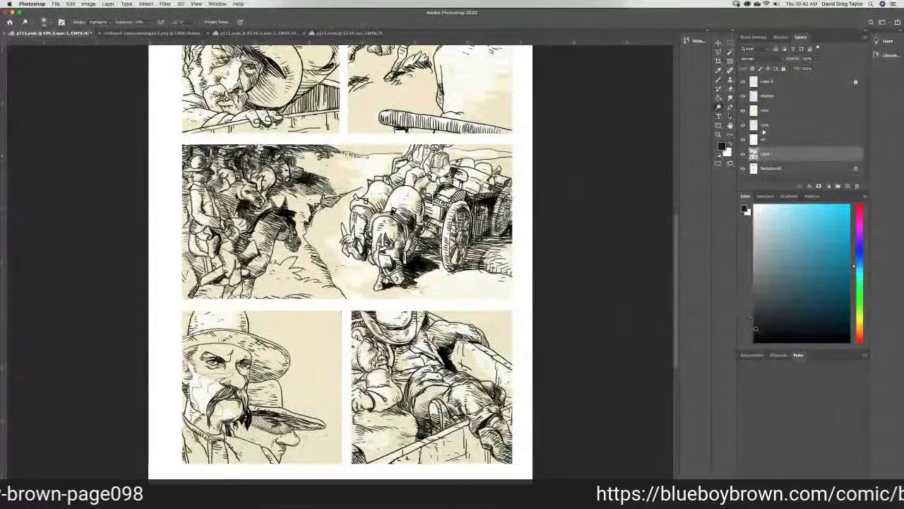
click(720, 80)
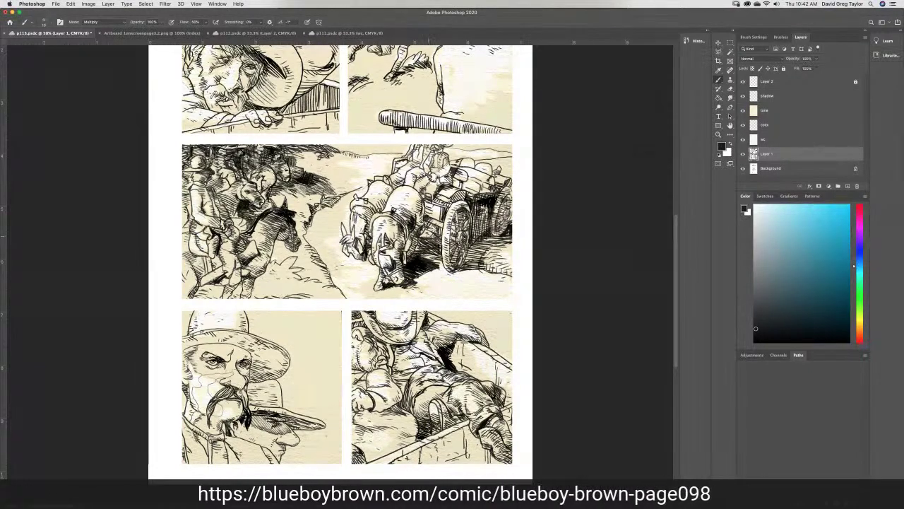
key(super+s)
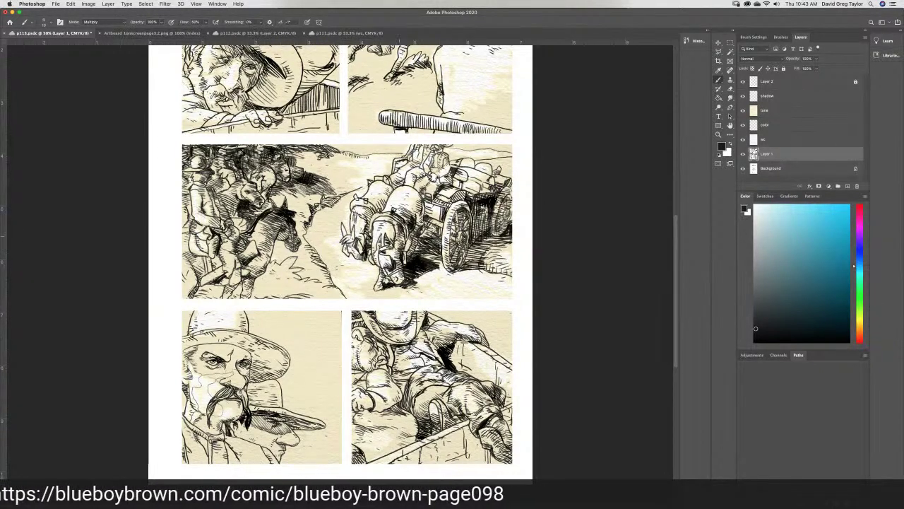
drag(404, 219, 396, 244)
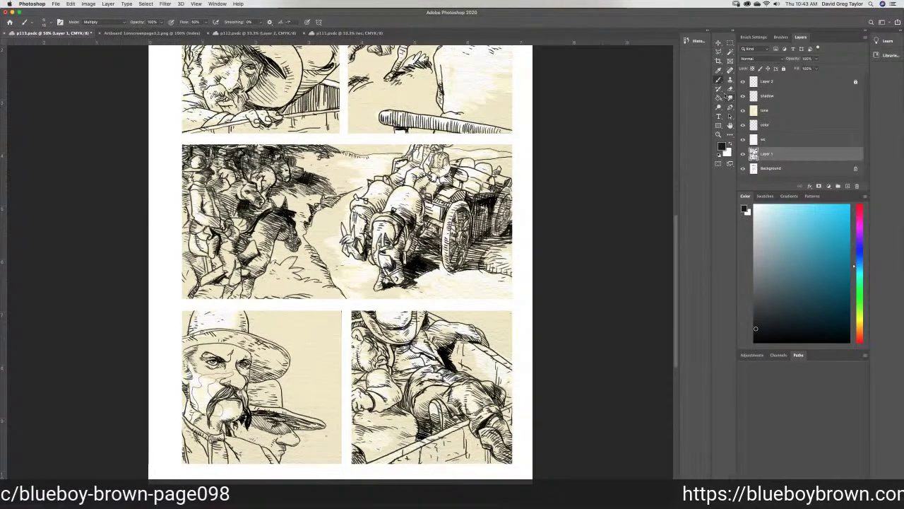
click(730, 82)
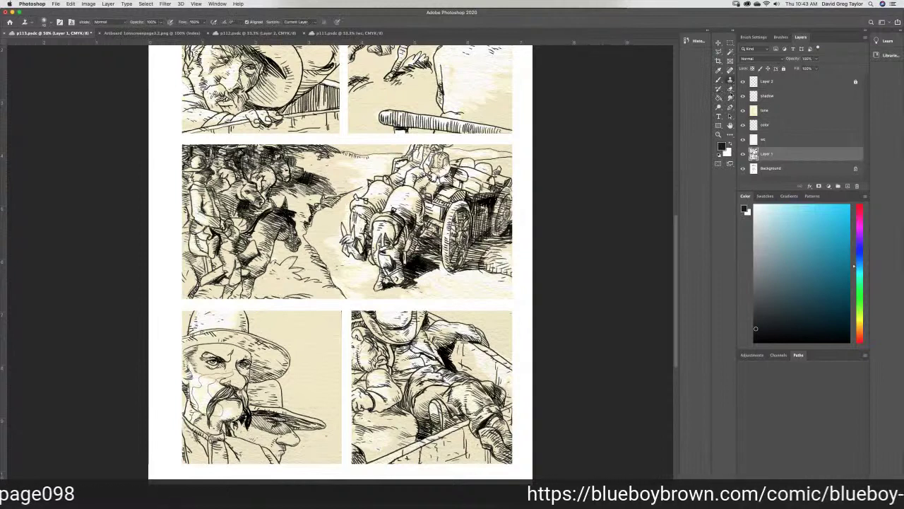
click(731, 90)
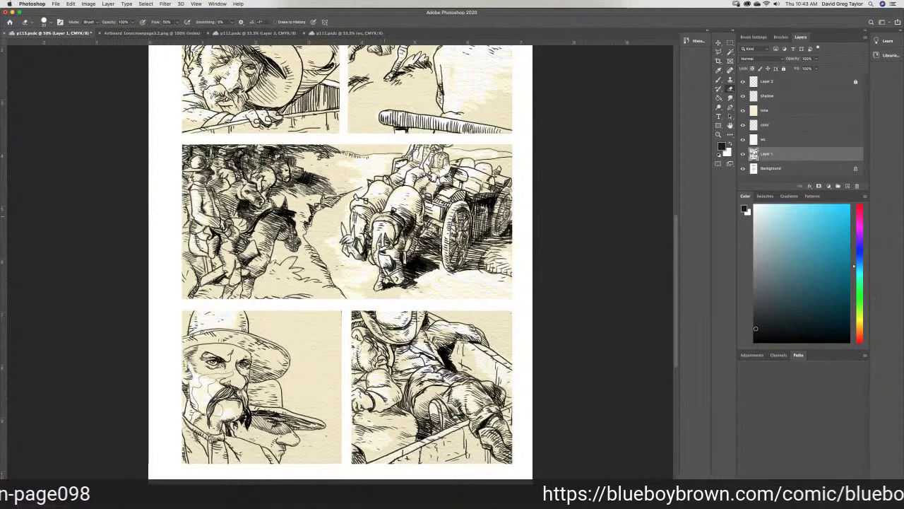
Add a new layer directly above the Background and fill it with white
click(789, 170)
click(848, 187)
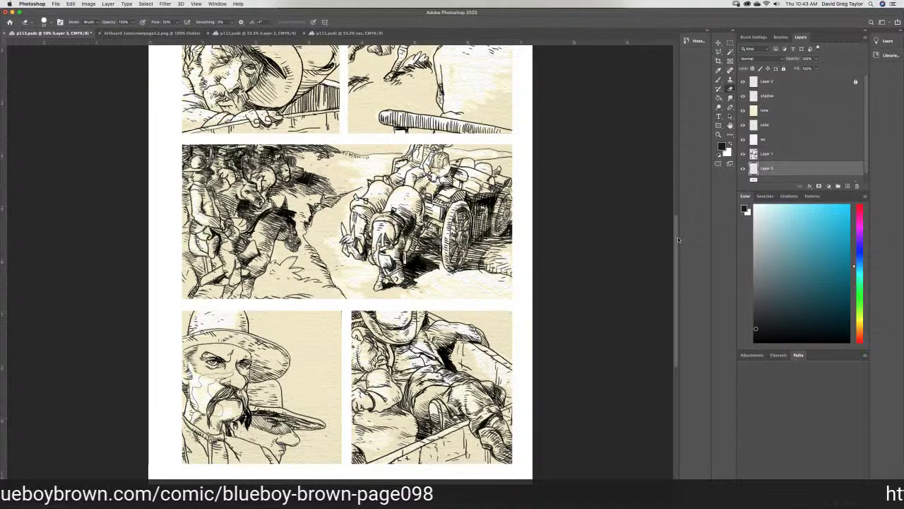
key(shift+BackSpace)
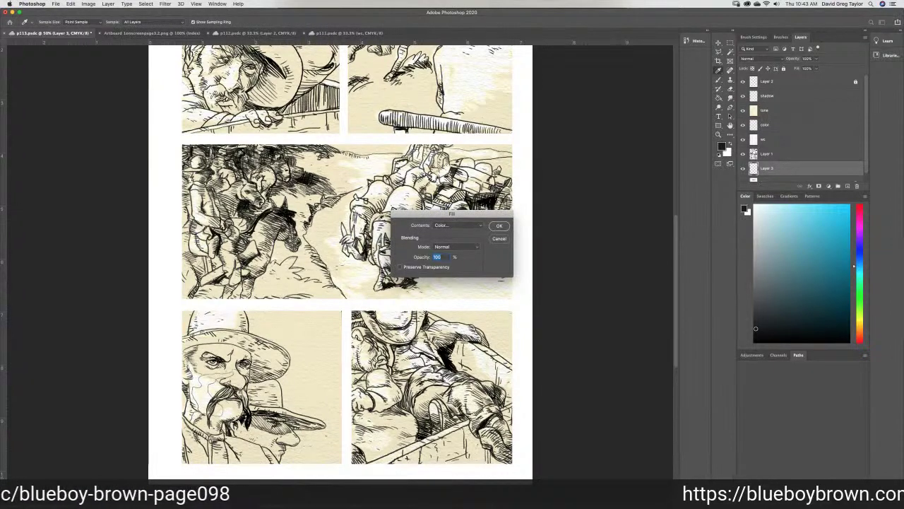
click(449, 226)
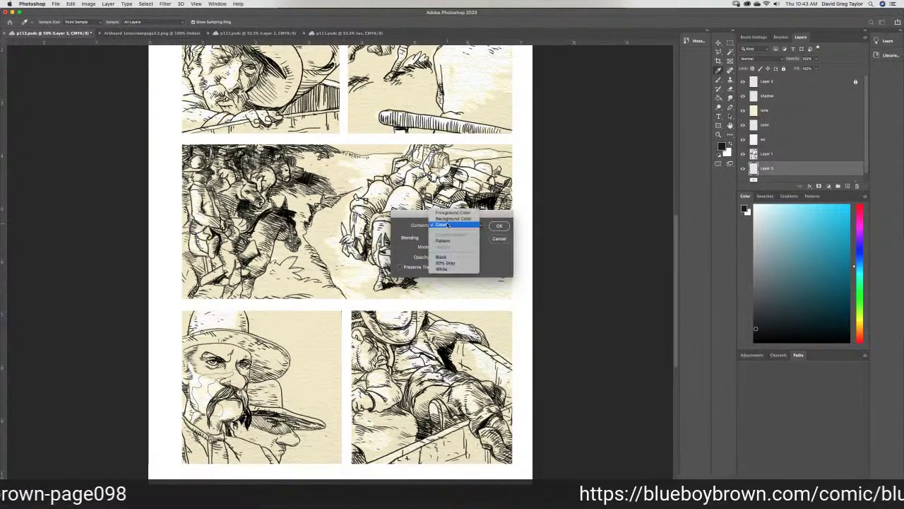
click(454, 264)
click(499, 225)
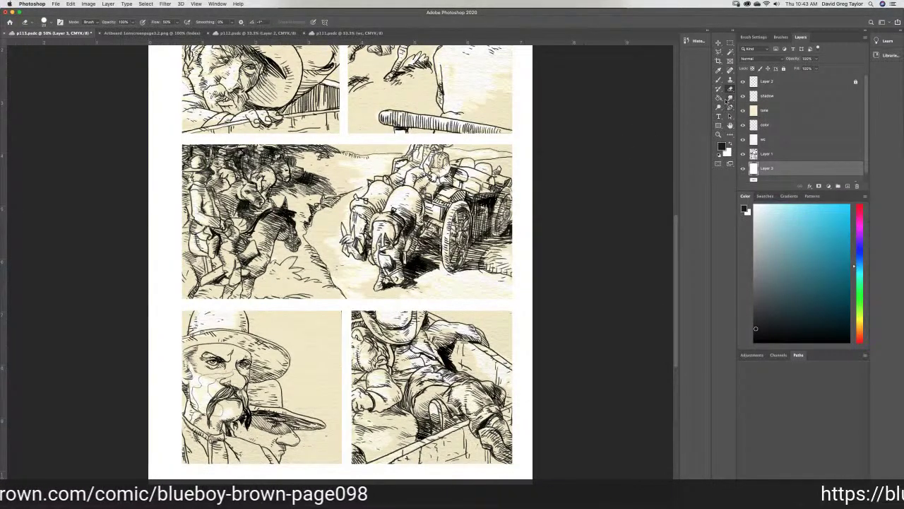
Touch up the lead draft animal's head on Layer 1, erasing stray ink around its muzzle
click(775, 153)
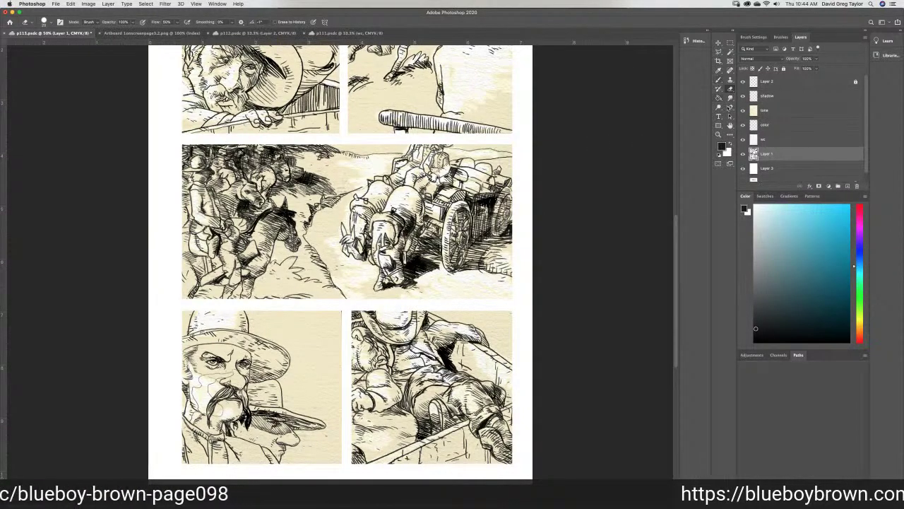
click(719, 79)
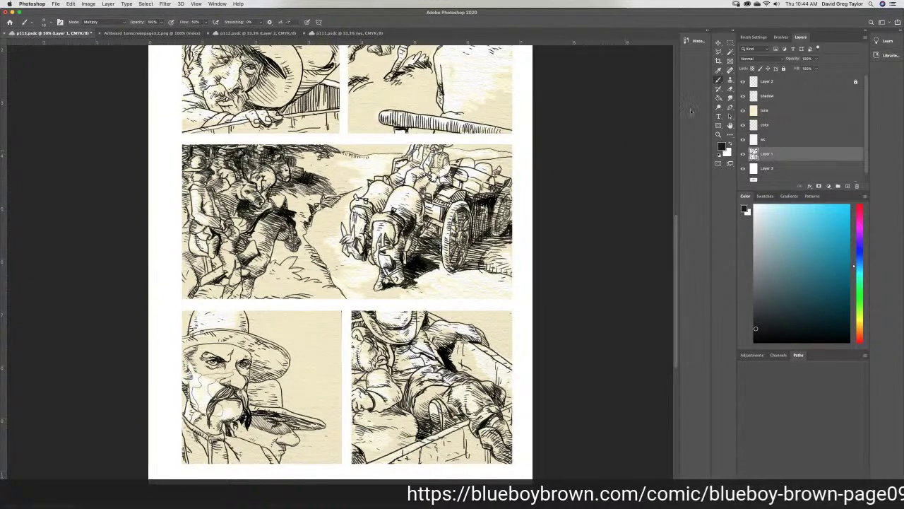
click(730, 99)
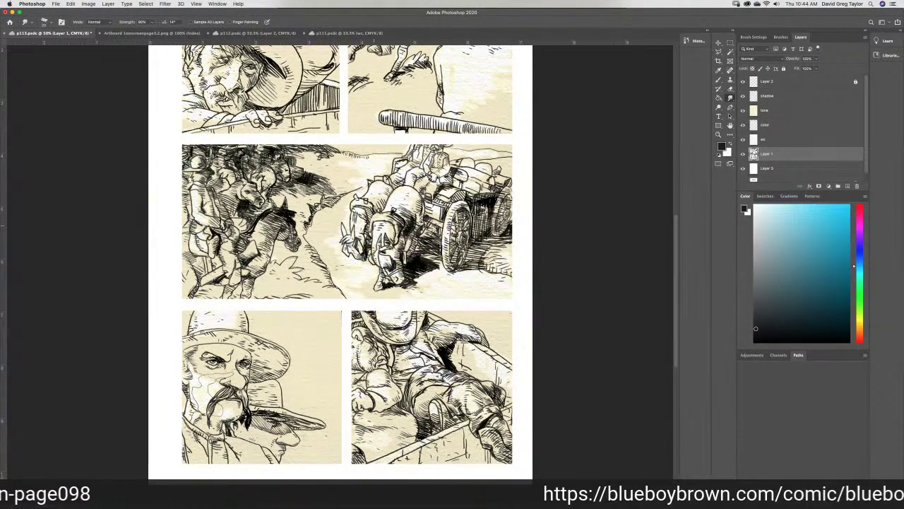
key(e)
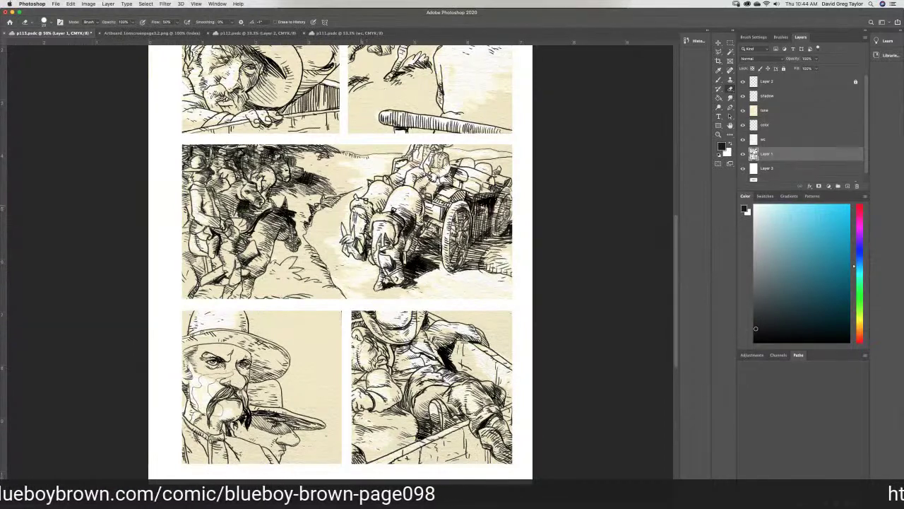
drag(374, 258, 380, 265)
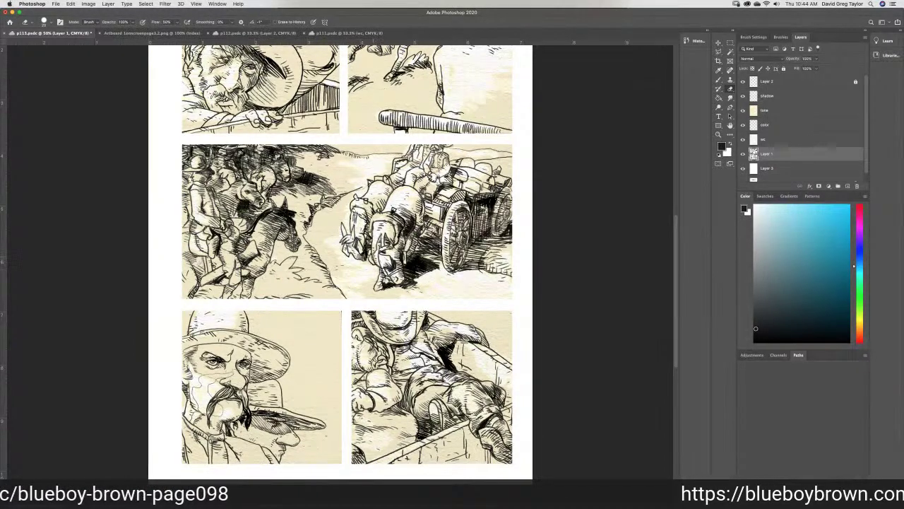
Switch to the Brush and make the color layer of p113 the active layer for painting
click(719, 80)
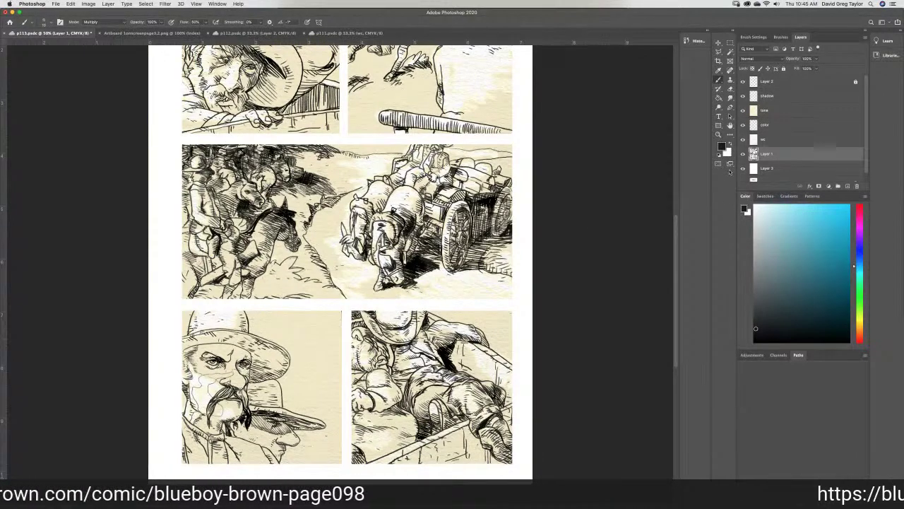
click(778, 127)
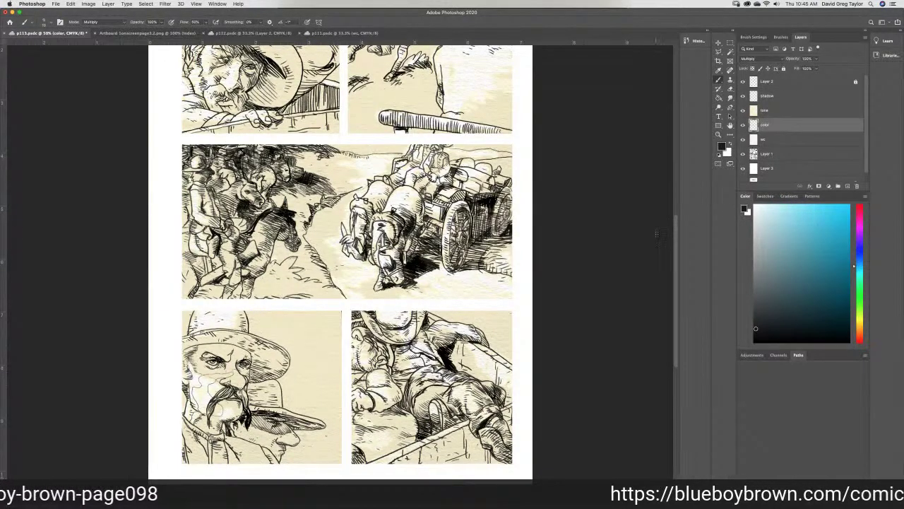
scroll(675, 230, up, 10)
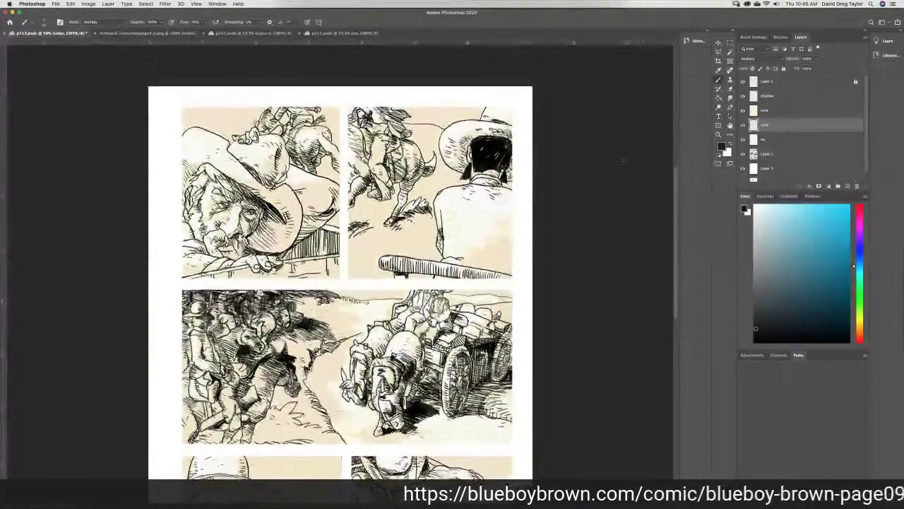
Look through the coloured pages p111 and p112, the title artboard and the recent file p095.tif for reference colours
click(326, 32)
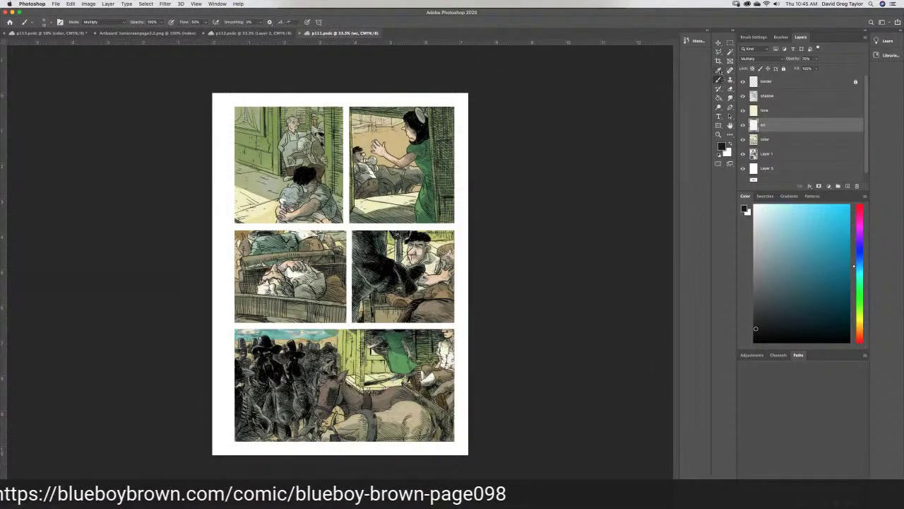
key(i)
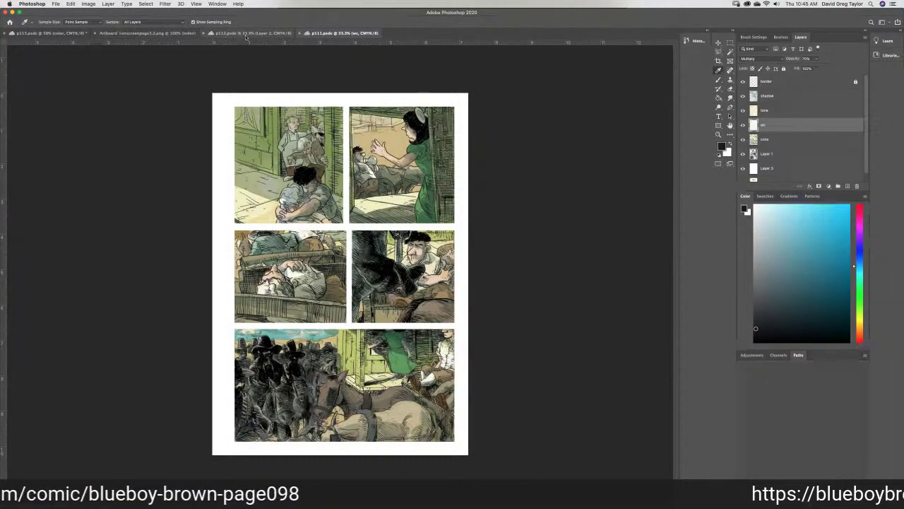
click(240, 33)
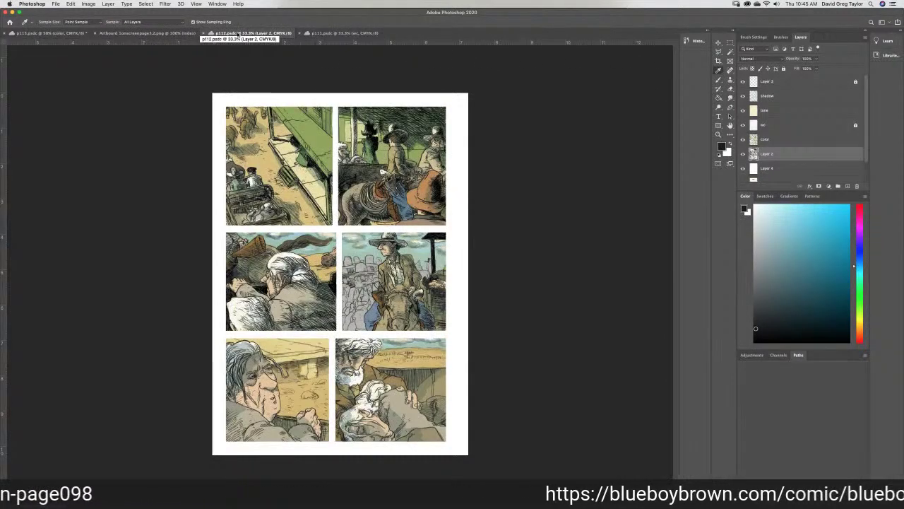
click(62, 34)
click(120, 33)
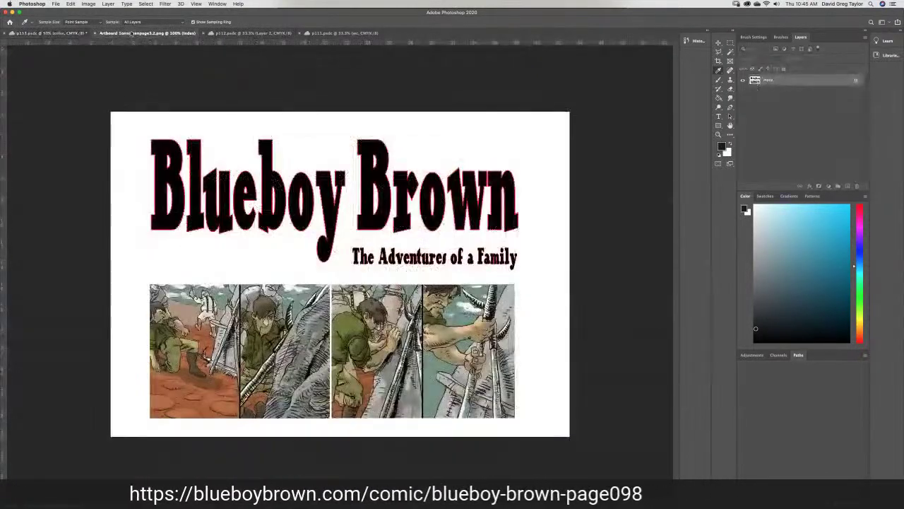
click(251, 33)
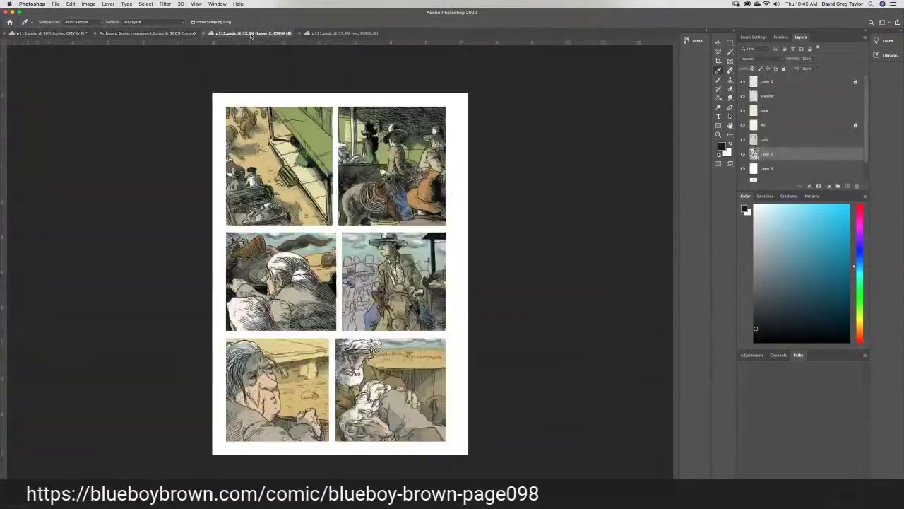
click(56, 4)
mouse_move(66, 38)
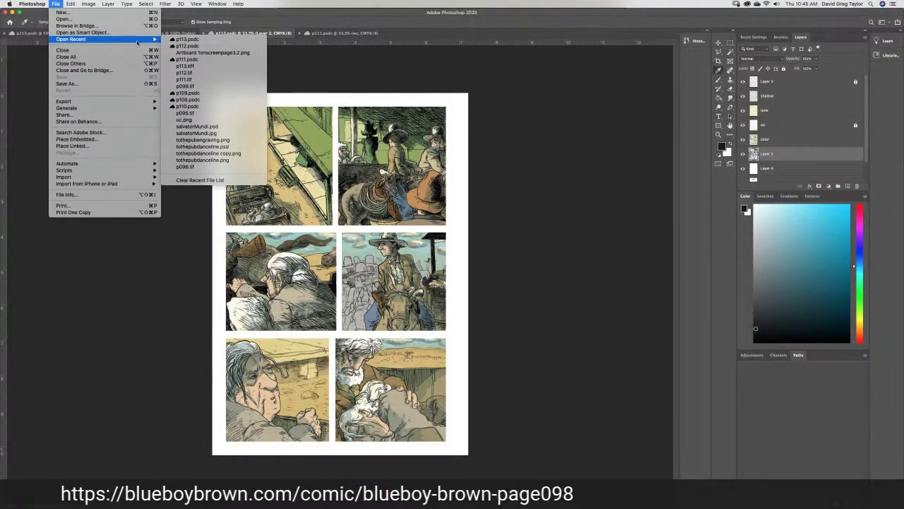
click(186, 112)
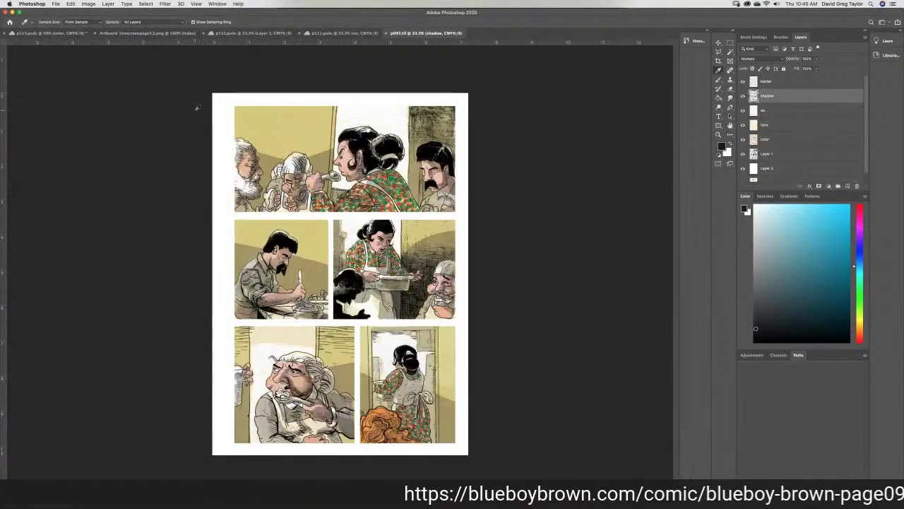
click(386, 33)
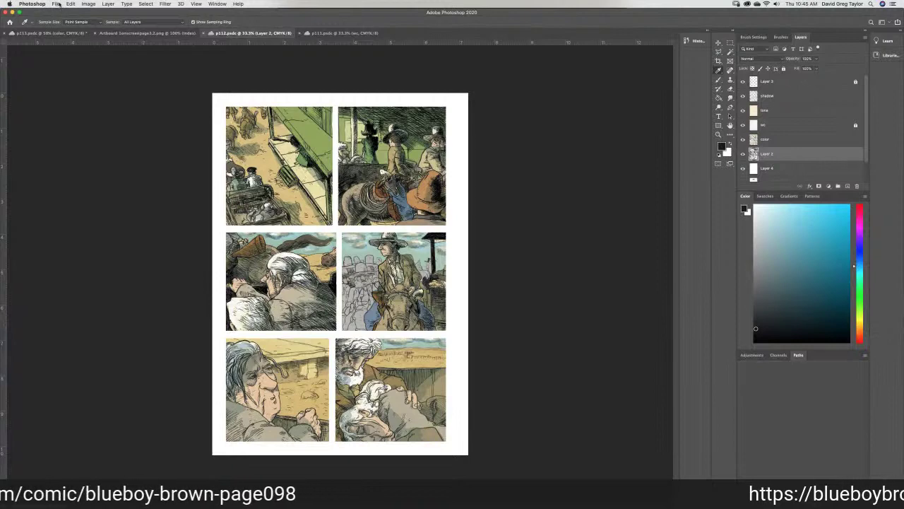
Open the recent file p099.tif and sample the grey of the bearded man's hat in its first panel
click(55, 4)
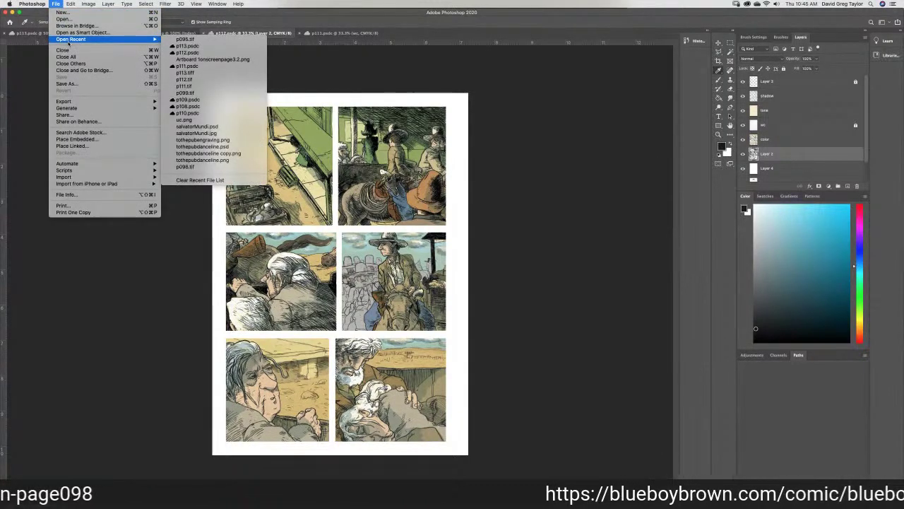
click(199, 94)
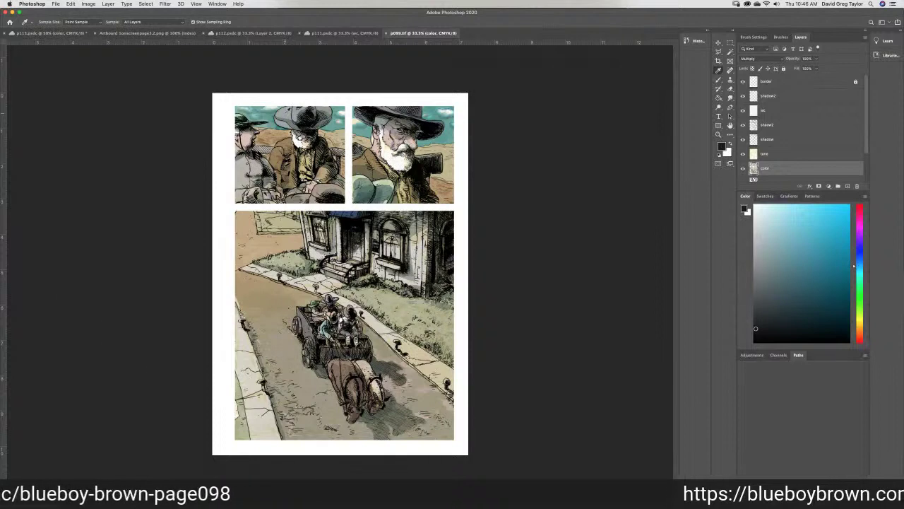
click(284, 113)
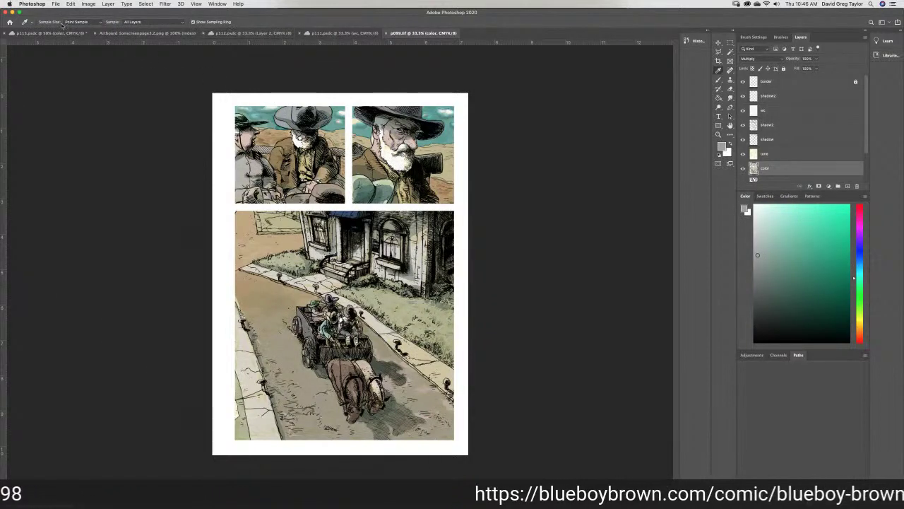
Return to p113 and paint the brim of the old man's hat in the first panel light grey, #b4bebb
click(49, 33)
click(718, 80)
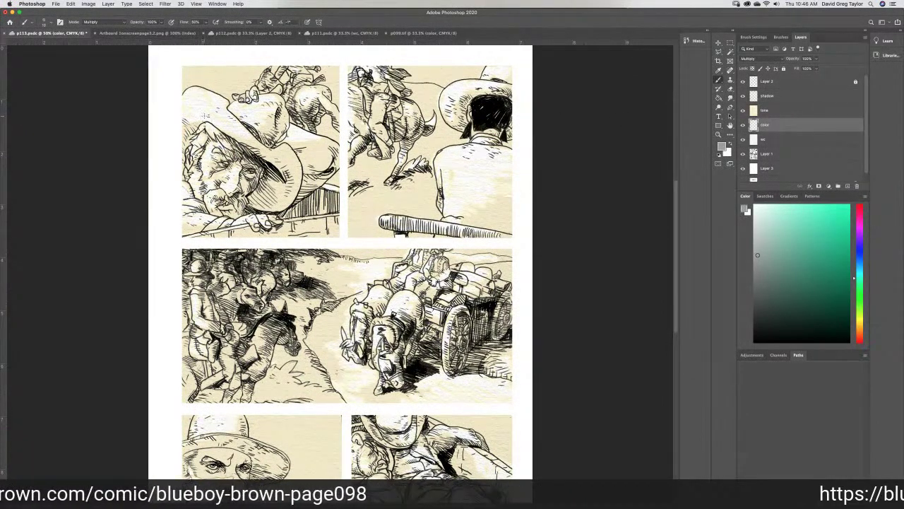
mouse_move(186, 113)
mouse_down()
mouse_move(186, 92)
mouse_move(204, 92)
mouse_move(198, 96)
mouse_up()
key(super+z)
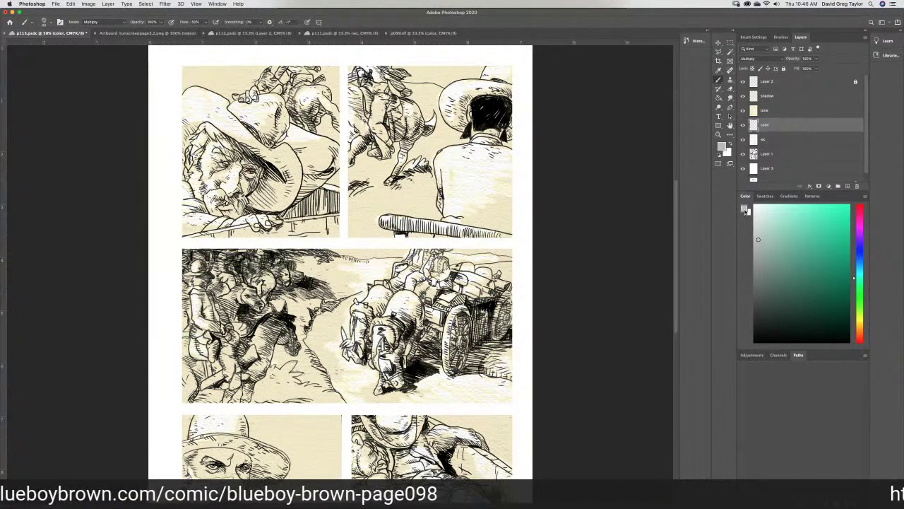
click(745, 209)
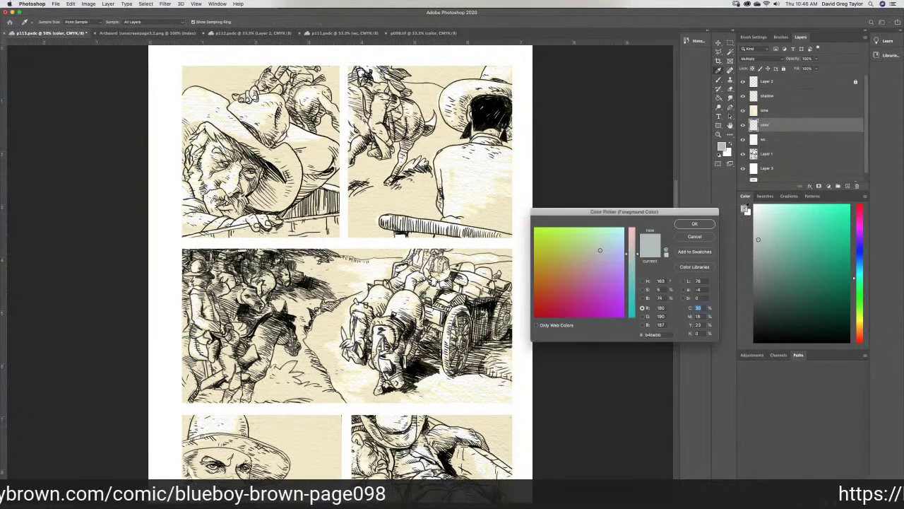
click(695, 223)
mouse_move(216, 113)
mouse_down()
mouse_move(181, 106)
mouse_move(197, 89)
mouse_move(226, 106)
mouse_move(210, 110)
mouse_move(194, 97)
mouse_move(211, 105)
mouse_move(202, 97)
mouse_move(207, 106)
mouse_move(190, 116)
mouse_move(202, 114)
mouse_move(194, 113)
mouse_move(181, 157)
mouse_move(188, 115)
mouse_move(233, 132)
mouse_move(232, 116)
mouse_move(253, 141)
mouse_move(237, 122)
mouse_move(237, 138)
mouse_move(272, 150)
mouse_up()
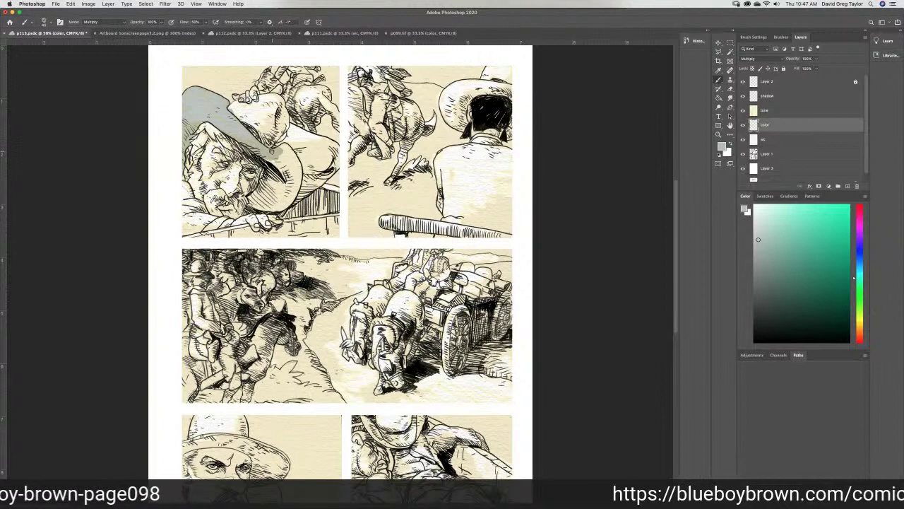
mouse_move(279, 148)
mouse_down()
mouse_move(296, 164)
mouse_move(291, 201)
mouse_move(280, 210)
mouse_move(251, 204)
mouse_move(285, 149)
mouse_move(291, 161)
mouse_move(277, 167)
mouse_move(290, 174)
mouse_move(272, 179)
mouse_move(291, 181)
mouse_move(269, 184)
mouse_move(286, 193)
mouse_move(276, 202)
mouse_move(263, 197)
mouse_move(274, 192)
mouse_up()
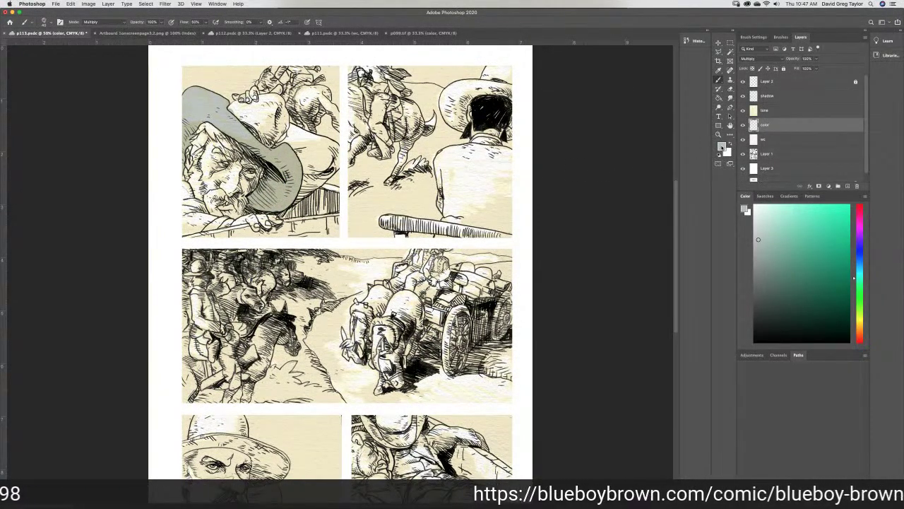
Fill the crown of the old man's hat in the first panel with the same light grey
click(721, 147)
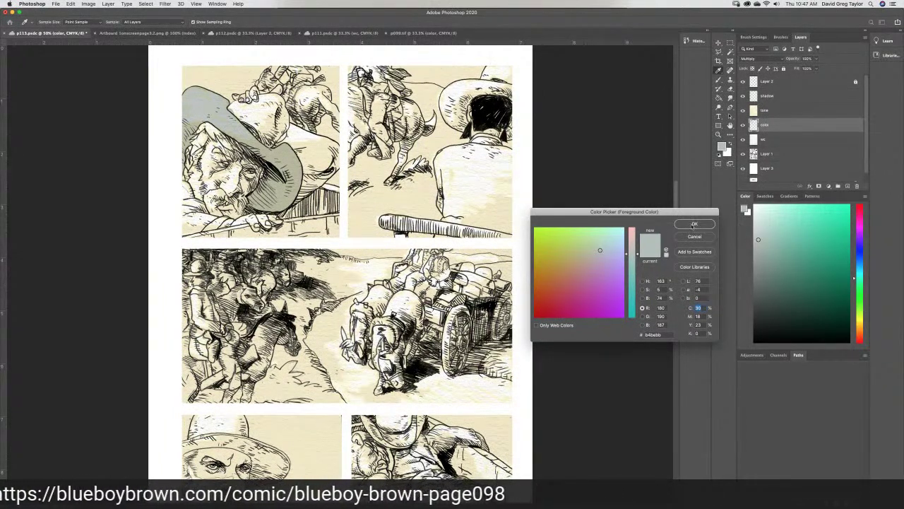
click(694, 225)
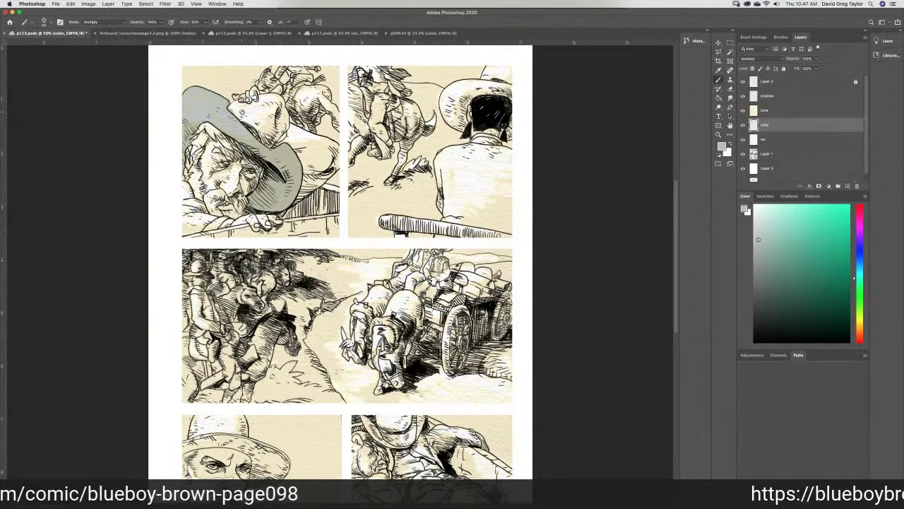
mouse_move(246, 112)
mouse_down()
mouse_move(243, 86)
mouse_move(252, 105)
mouse_up()
mouse_move(259, 103)
mouse_down()
mouse_move(279, 98)
mouse_move(283, 106)
mouse_move(285, 126)
mouse_move(268, 144)
mouse_move(236, 114)
mouse_move(276, 104)
mouse_move(269, 124)
mouse_move(252, 117)
mouse_move(265, 135)
mouse_move(271, 127)
mouse_move(263, 134)
mouse_up()
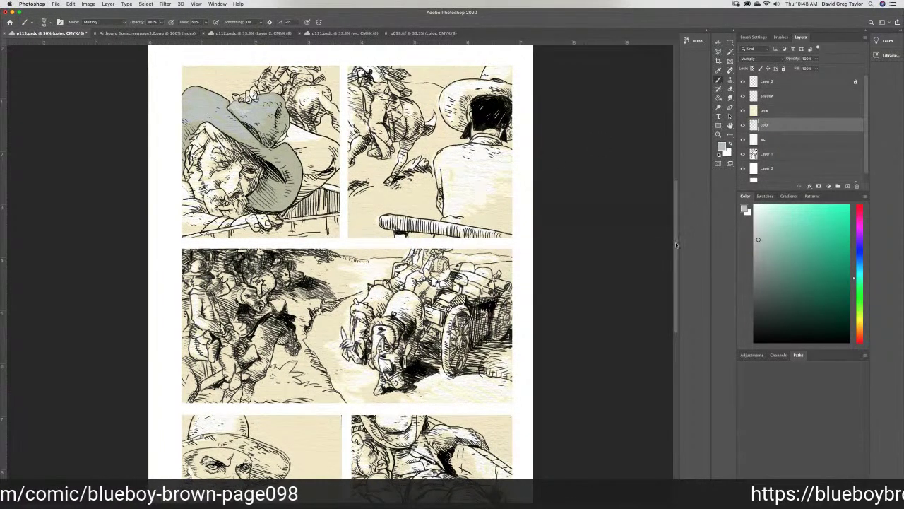
Paint the reclining figure's hat in the lower right panel with the same light grey
scroll(676, 245, down, 3)
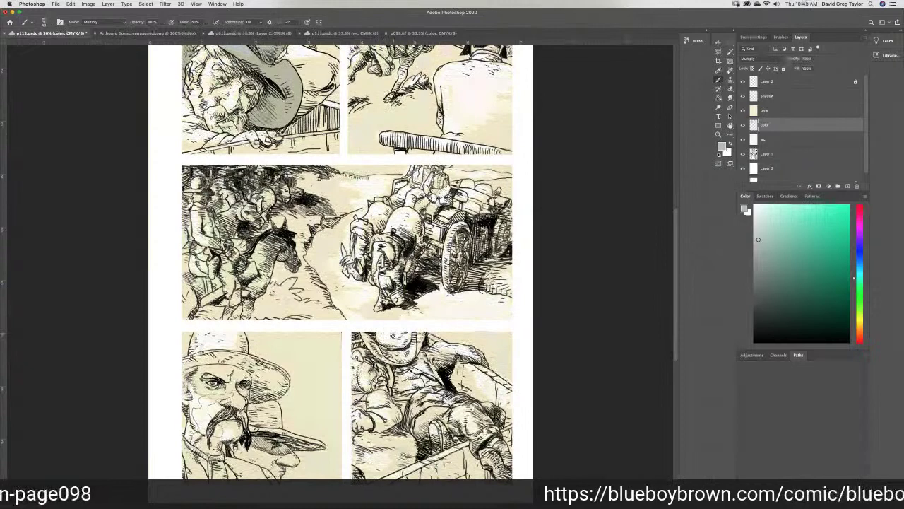
drag(391, 336, 368, 336)
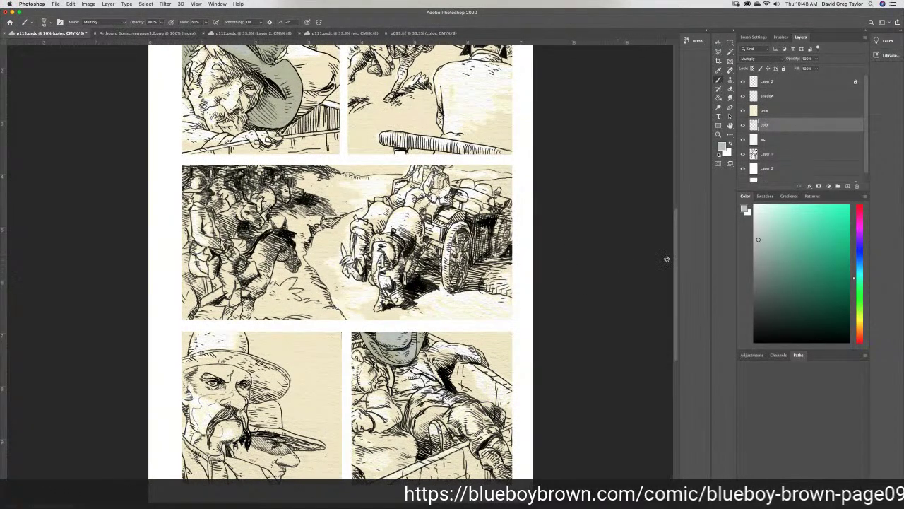
drag(676, 251, 683, 199)
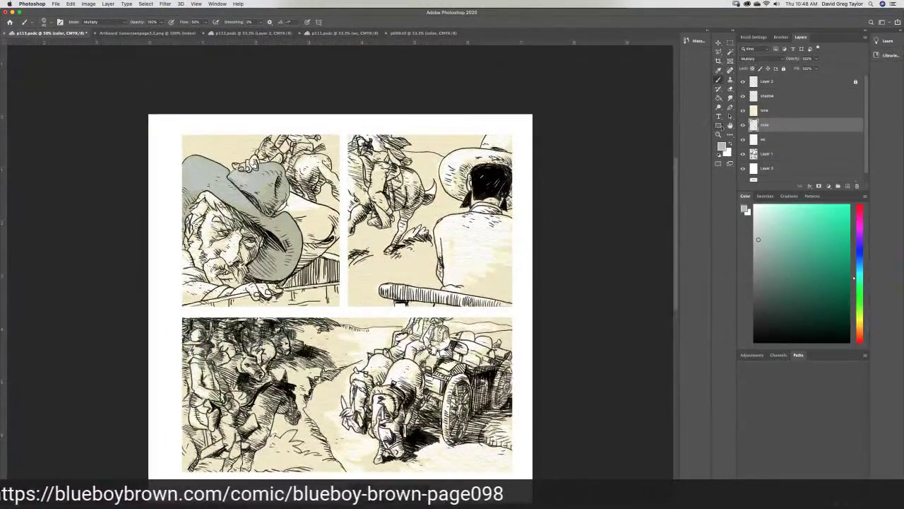
Sample a light tan from the wagon passengers in the large street panel of p099.tif
click(402, 33)
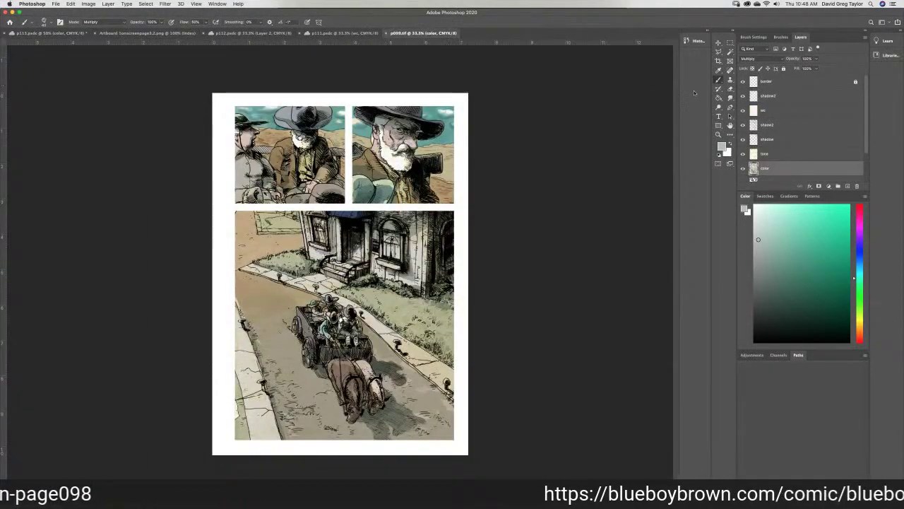
click(719, 70)
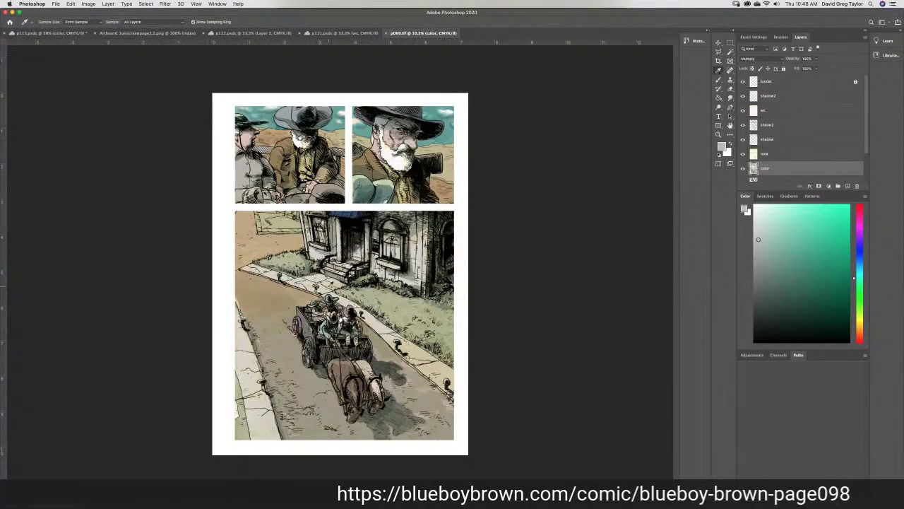
drag(330, 313, 330, 315)
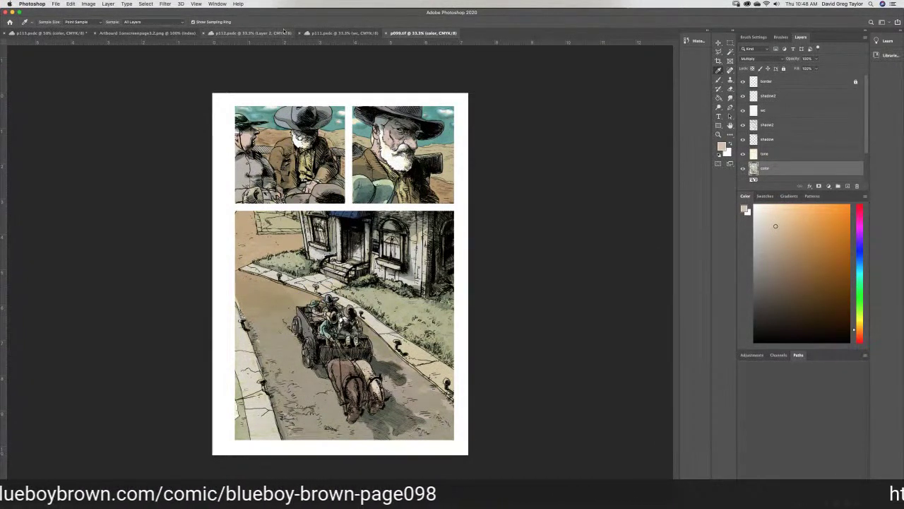
Return to p113 and paint the hat of the man seen from behind in the second panel light tan
click(55, 33)
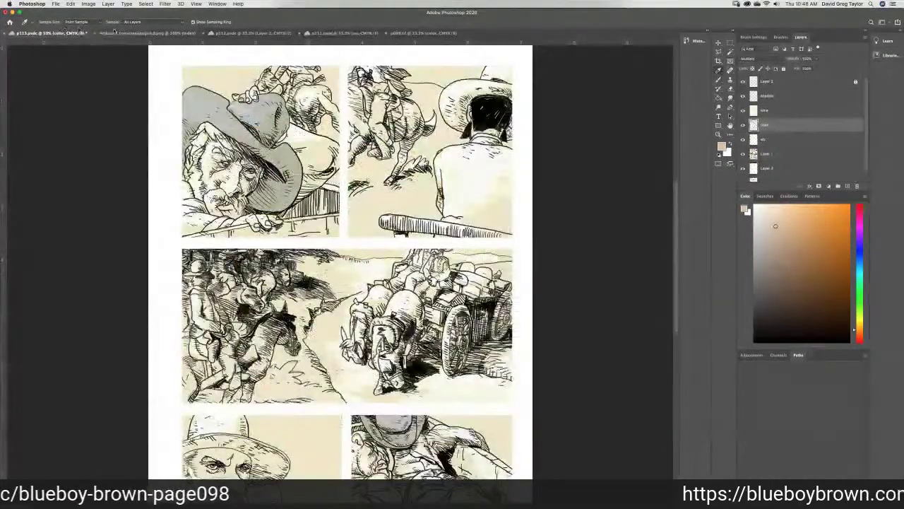
click(718, 80)
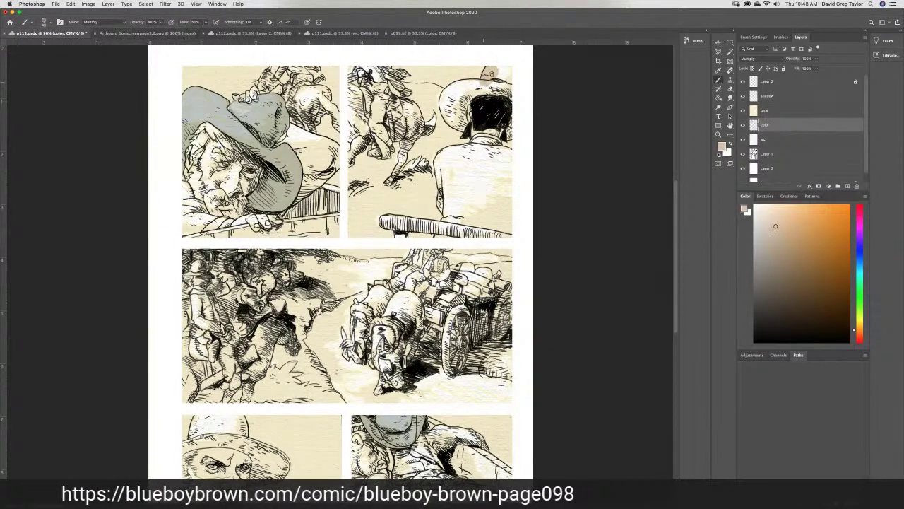
mouse_move(507, 65)
mouse_down()
mouse_move(503, 99)
mouse_move(468, 91)
mouse_move(501, 89)
mouse_move(478, 86)
mouse_up()
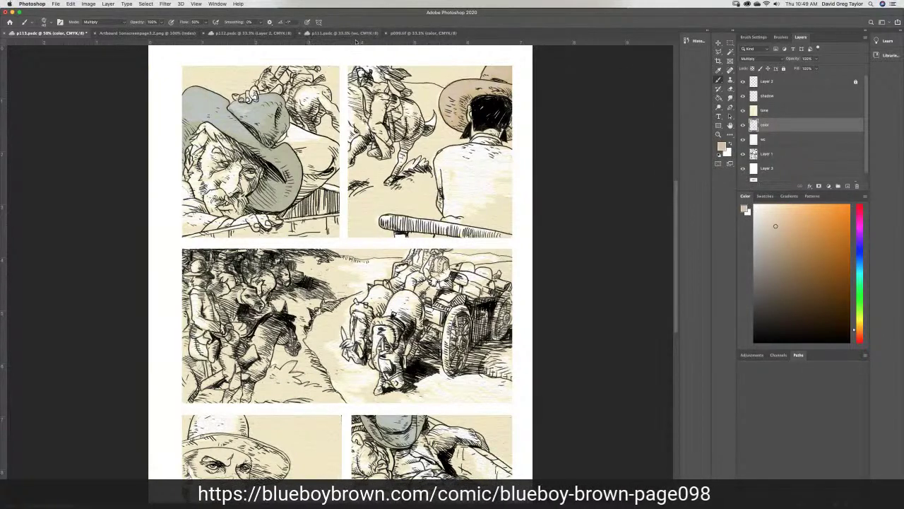
Sample a skin tone from the bearded man's face in the second panel of p099.tif and return to p113
click(718, 72)
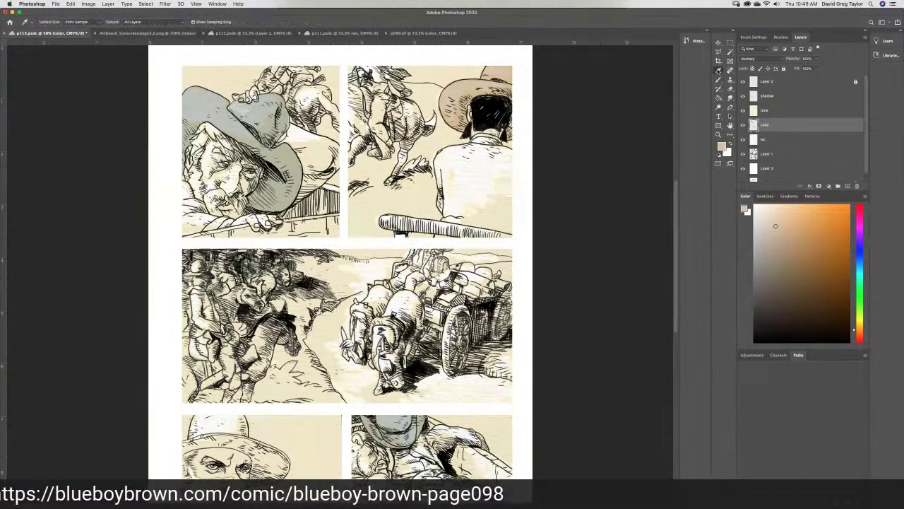
click(414, 33)
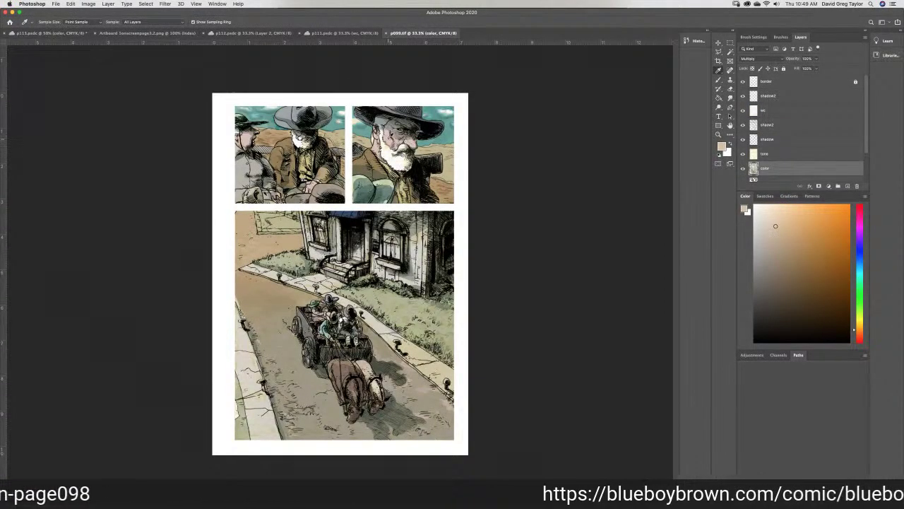
click(388, 137)
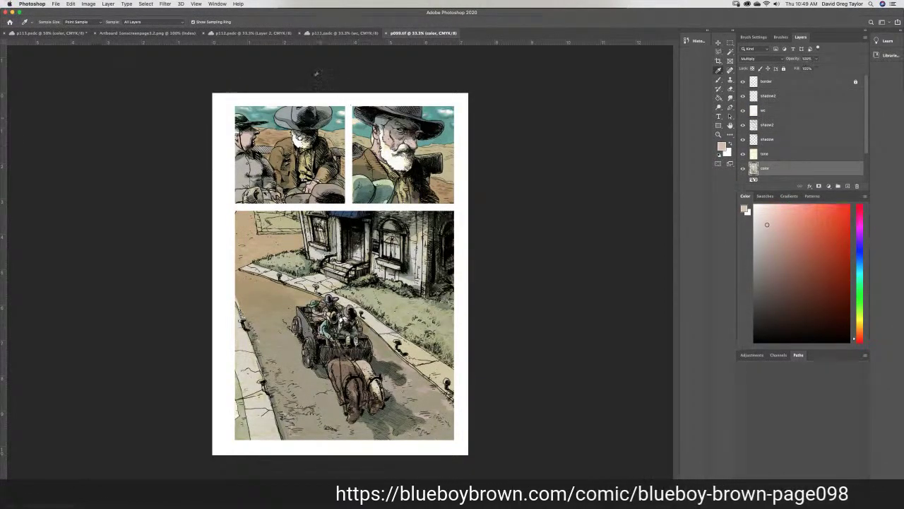
click(71, 33)
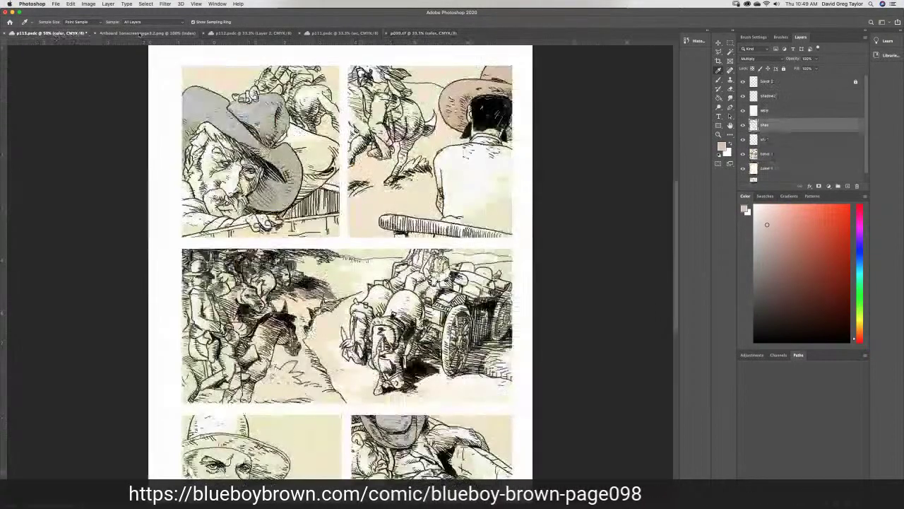
Paint the old man's face and hands in the first panel with the sampled skin tone
click(719, 79)
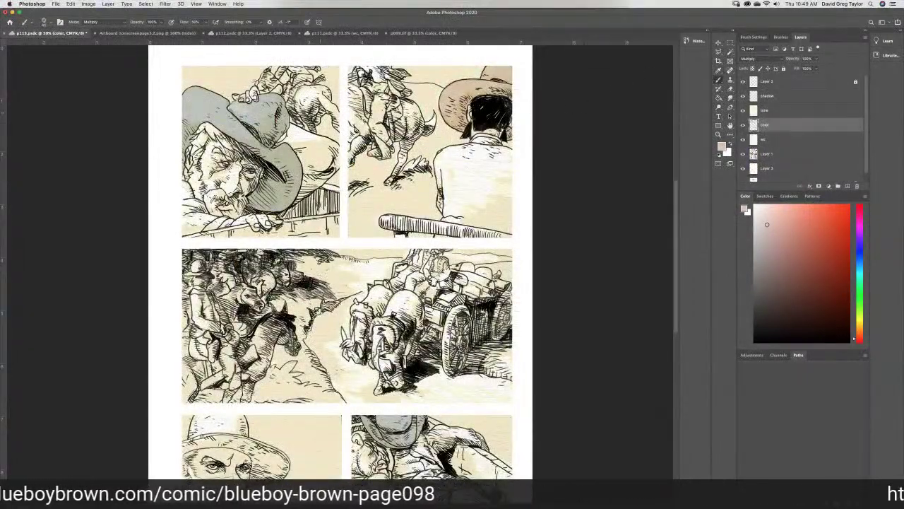
mouse_move(205, 159)
mouse_down()
mouse_move(210, 141)
mouse_move(231, 144)
mouse_move(240, 155)
mouse_move(212, 156)
mouse_move(229, 170)
mouse_move(204, 168)
mouse_move(208, 186)
mouse_move(232, 190)
mouse_up()
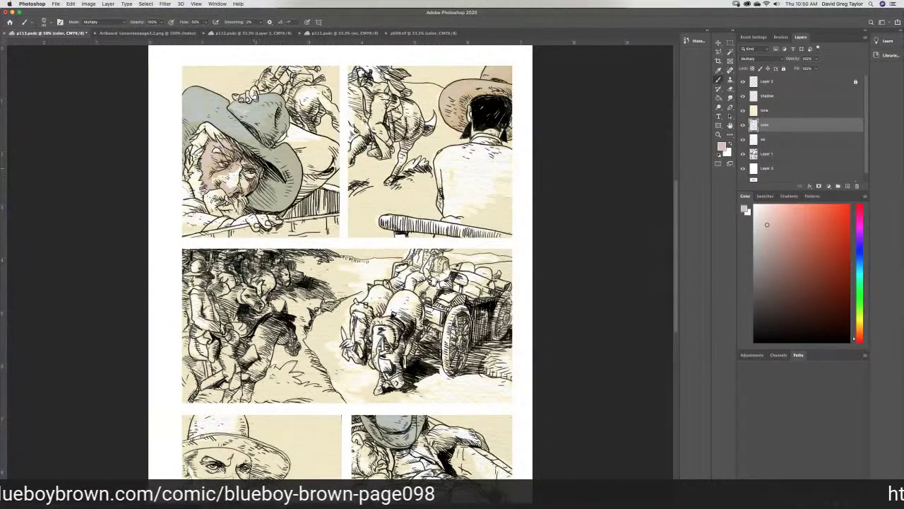
mouse_move(242, 165)
mouse_down()
mouse_move(241, 174)
mouse_move(252, 175)
mouse_move(245, 188)
mouse_move(219, 178)
mouse_up()
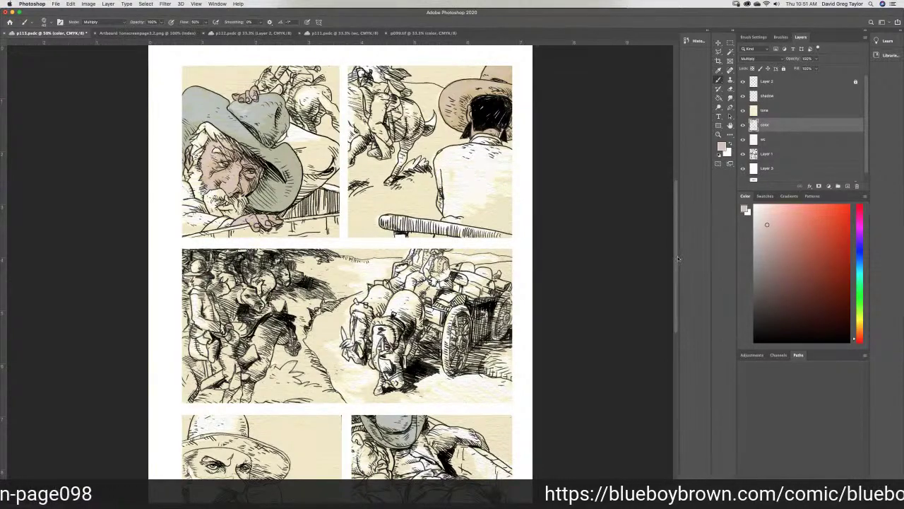
Paint the faces of the two men in the lower left panel with the skin tone and save the page
scroll(549, 281, down, 5)
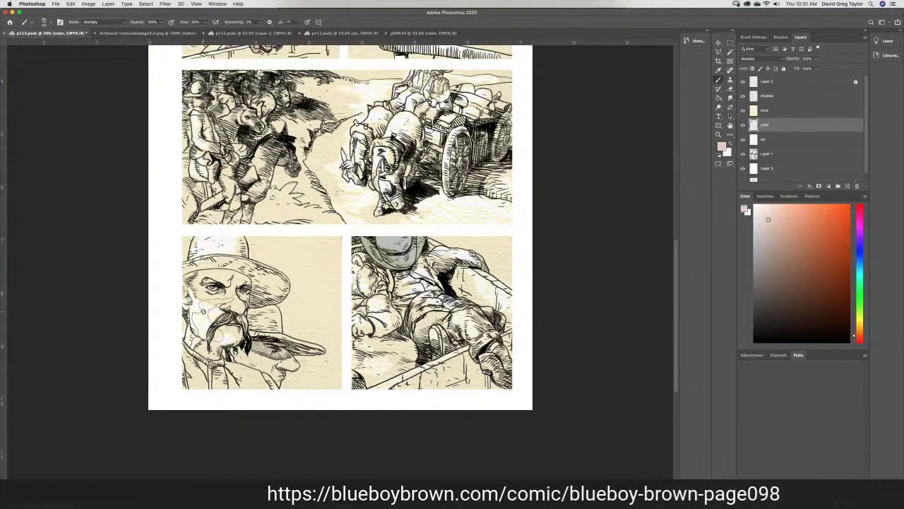
mouse_move(205, 311)
mouse_down()
mouse_move(192, 291)
mouse_move(207, 273)
mouse_move(247, 281)
mouse_move(226, 281)
mouse_move(218, 295)
mouse_move(201, 289)
mouse_move(236, 312)
mouse_move(246, 296)
mouse_move(236, 305)
mouse_move(223, 299)
mouse_move(234, 289)
mouse_move(206, 298)
mouse_move(214, 312)
mouse_move(202, 337)
mouse_move(193, 330)
mouse_move(188, 342)
mouse_move(205, 349)
mouse_move(185, 306)
mouse_move(206, 315)
mouse_move(192, 327)
mouse_up()
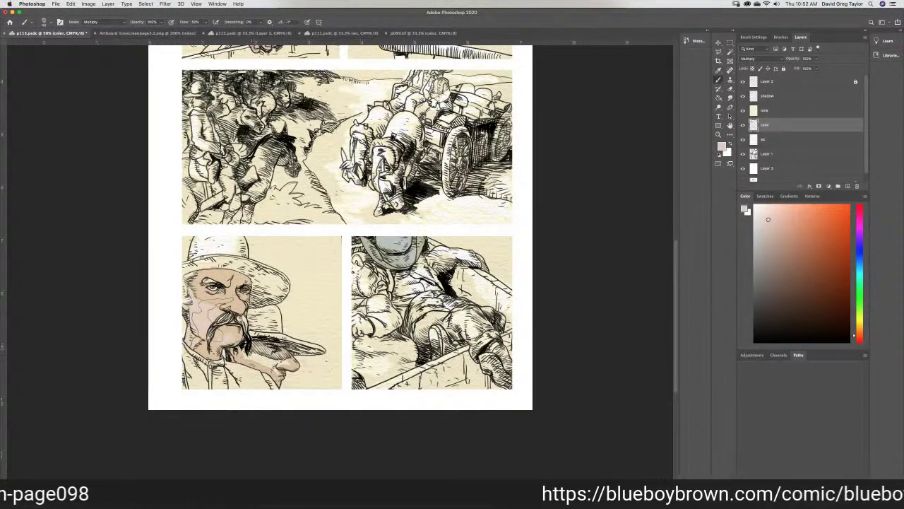
mouse_move(257, 361)
mouse_down()
mouse_move(261, 353)
mouse_move(279, 360)
mouse_move(277, 372)
mouse_move(286, 362)
mouse_move(265, 363)
mouse_up()
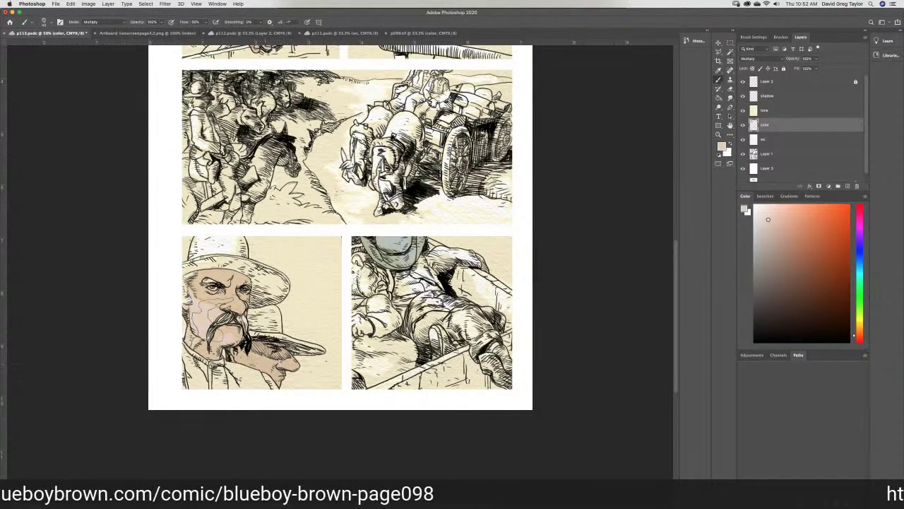
key(super+s)
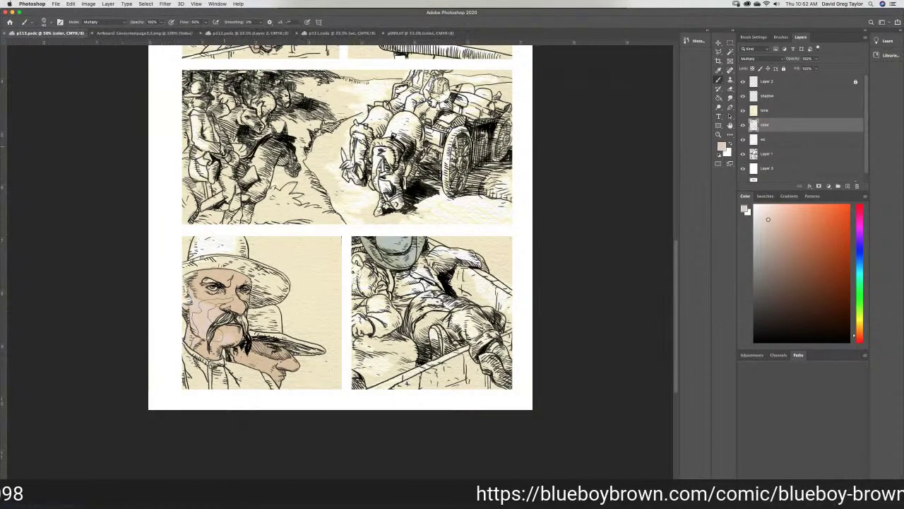
Add skin tone to the mounted rider in the wide middle panel and to the reclining figure's face and hand in the lower right panel
drag(219, 146, 225, 160)
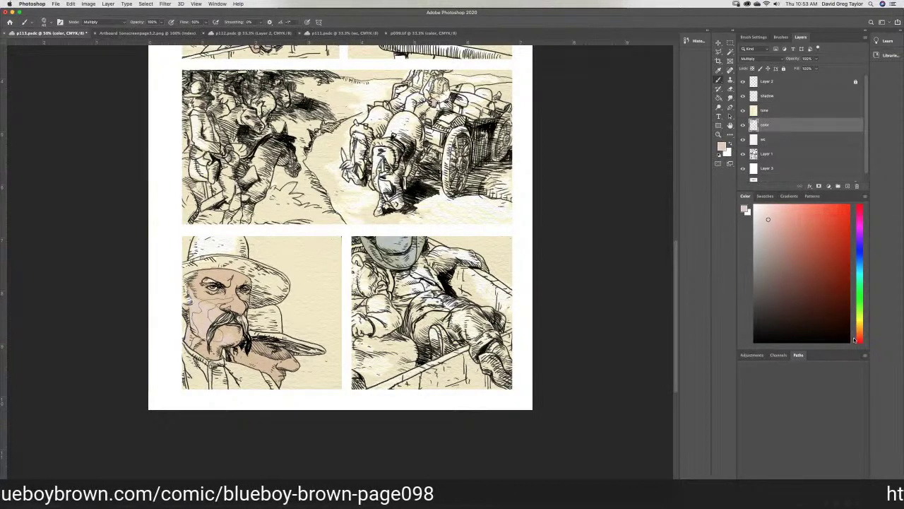
mouse_move(367, 289)
mouse_down()
mouse_move(358, 259)
mouse_move(382, 288)
mouse_move(354, 291)
mouse_move(366, 281)
mouse_move(360, 276)
mouse_move(354, 324)
mouse_move(370, 331)
mouse_move(353, 332)
mouse_up()
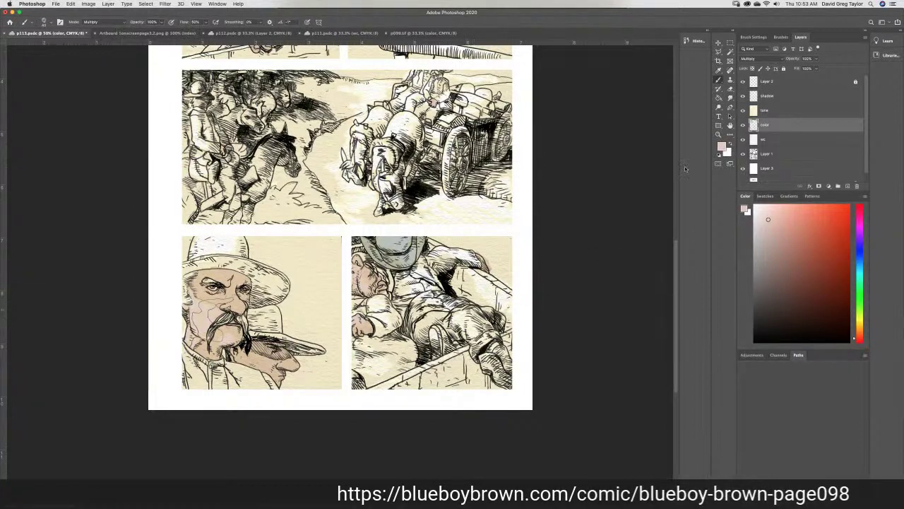
click(731, 89)
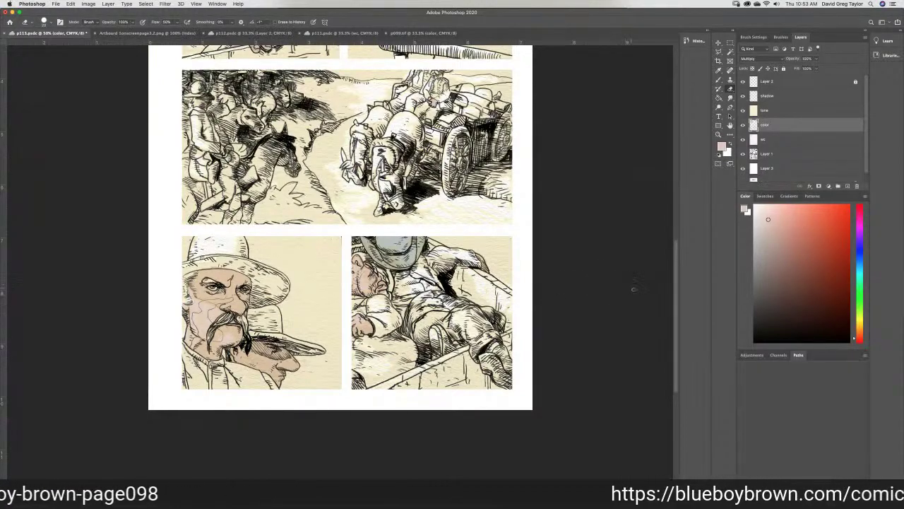
Sample the brown of the bearded man's coat in the second panel of p099.tif
scroll(676, 287, up, 5)
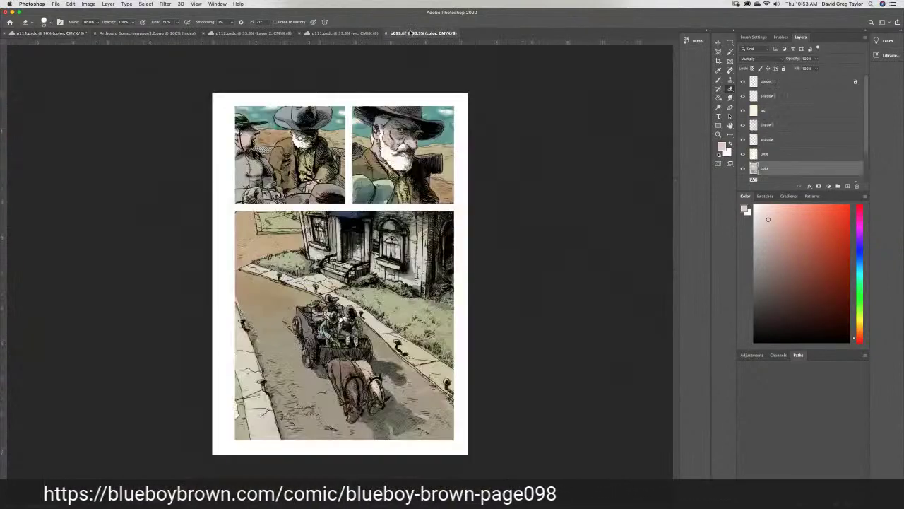
click(422, 33)
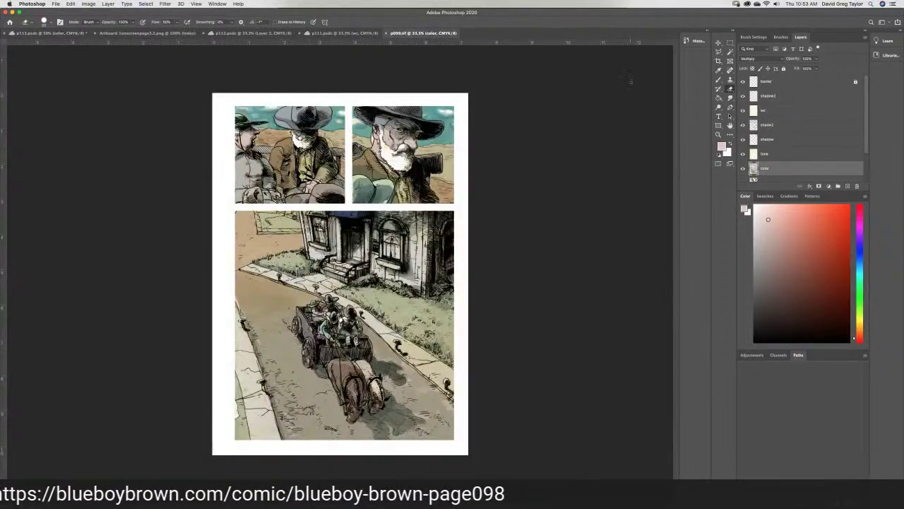
click(719, 70)
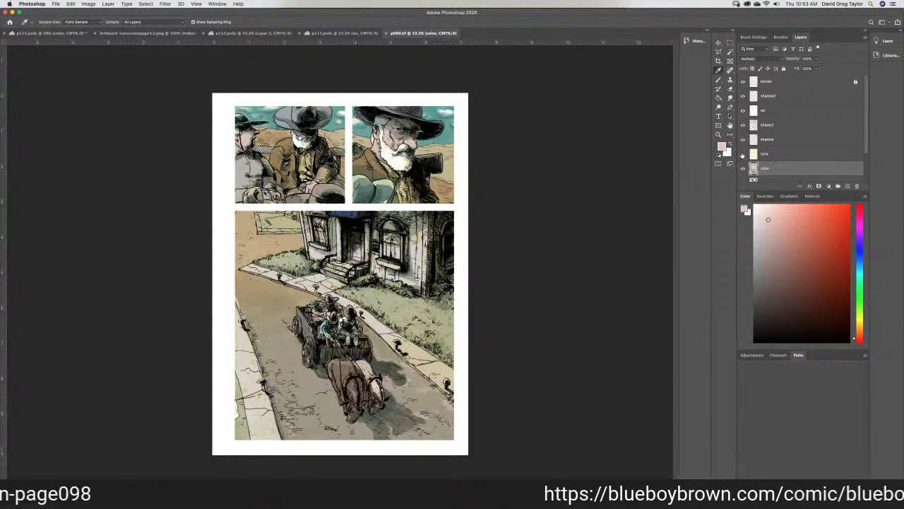
click(360, 160)
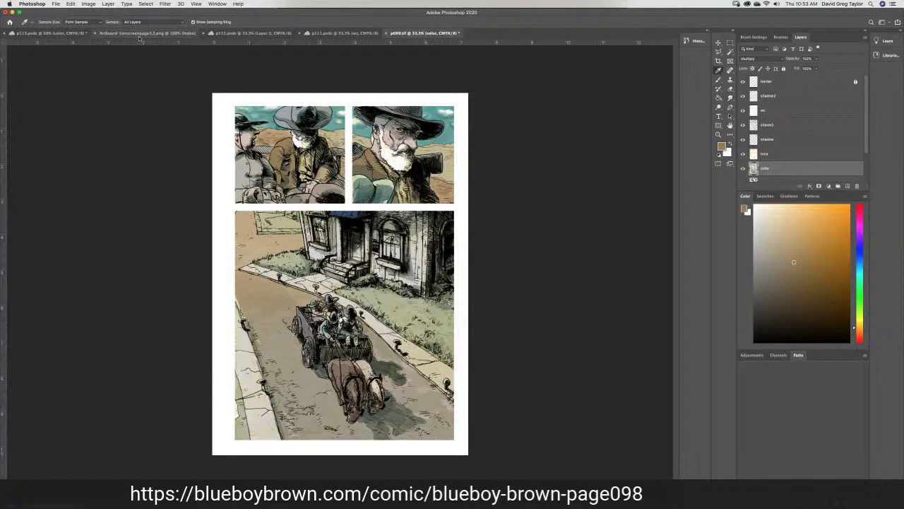
Return to p113 and outline the old man's coat shoulder in the first panel with brown, undoing the stray stroke
click(55, 33)
key(b)
drag(297, 134, 291, 132)
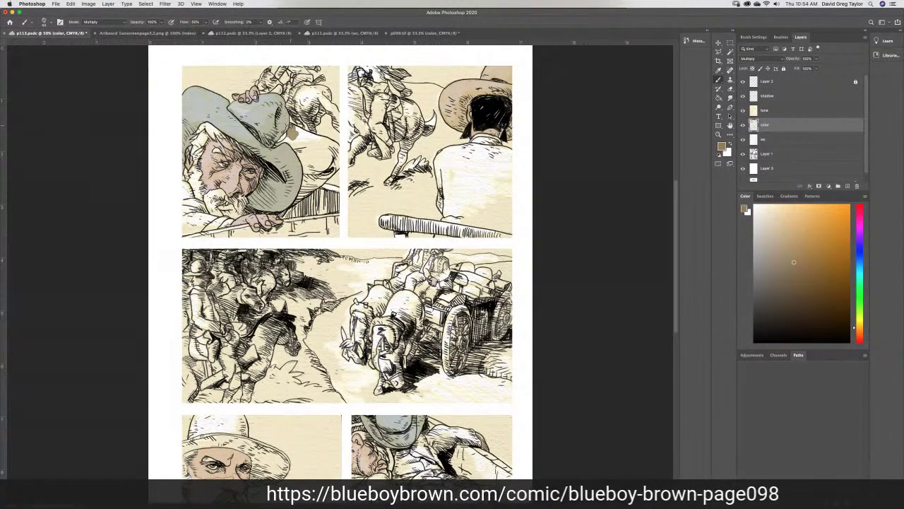
mouse_move(295, 130)
mouse_down()
mouse_move(306, 134)
mouse_move(291, 140)
mouse_move(311, 146)
mouse_up()
key(super+z)
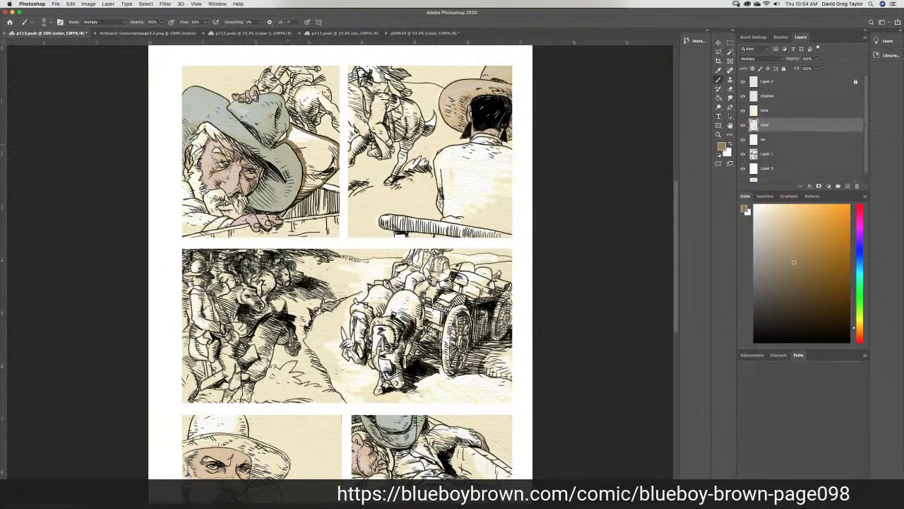
Fill the outlined coat shoulder with brown using the Paint Bucket and brush the same brown over the old man's sleeve below his beard
click(720, 97)
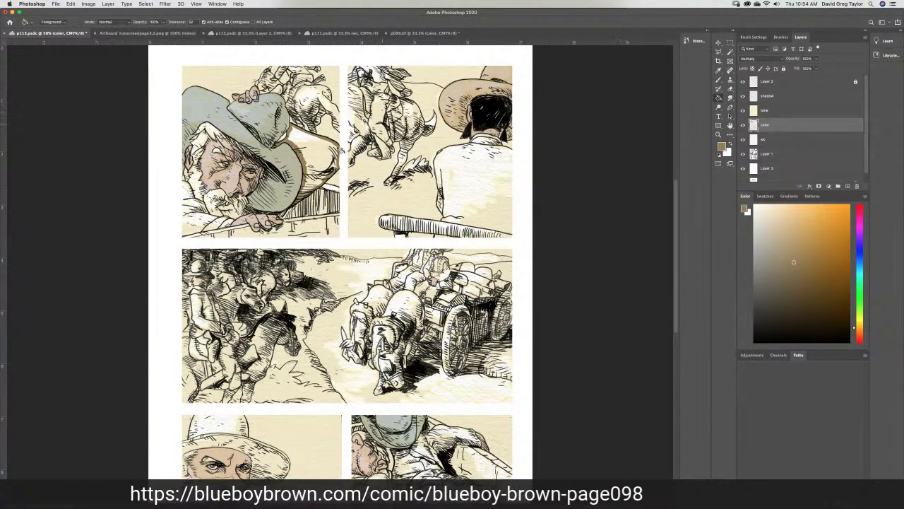
click(317, 150)
key(alt+BackSpace)
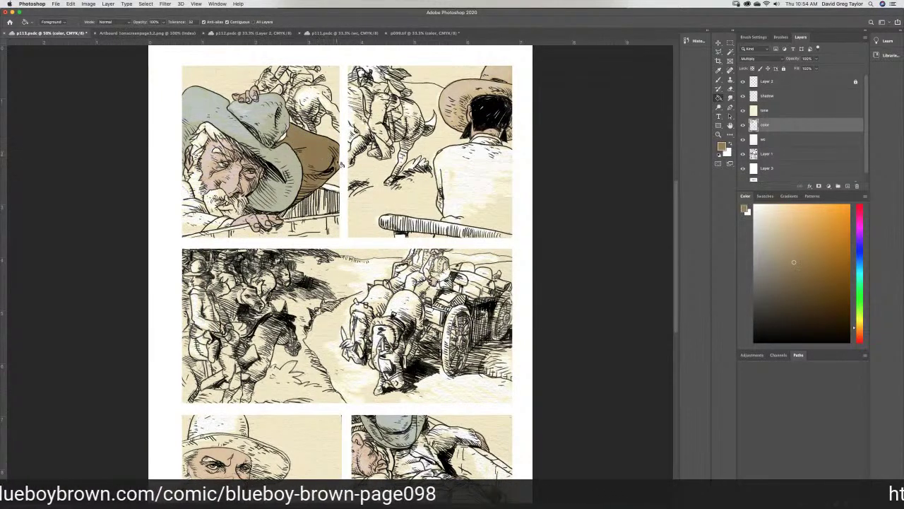
click(718, 82)
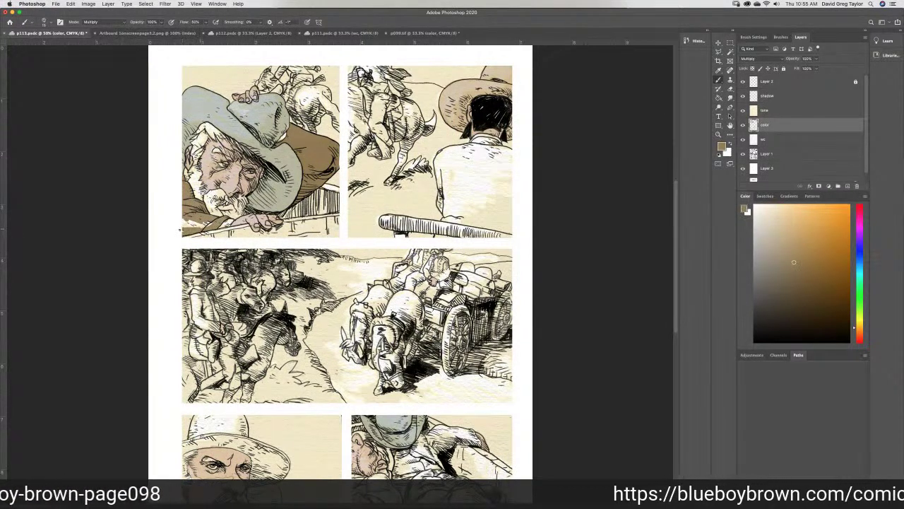
mouse_move(202, 227)
mouse_down()
mouse_move(183, 224)
mouse_move(215, 224)
mouse_up()
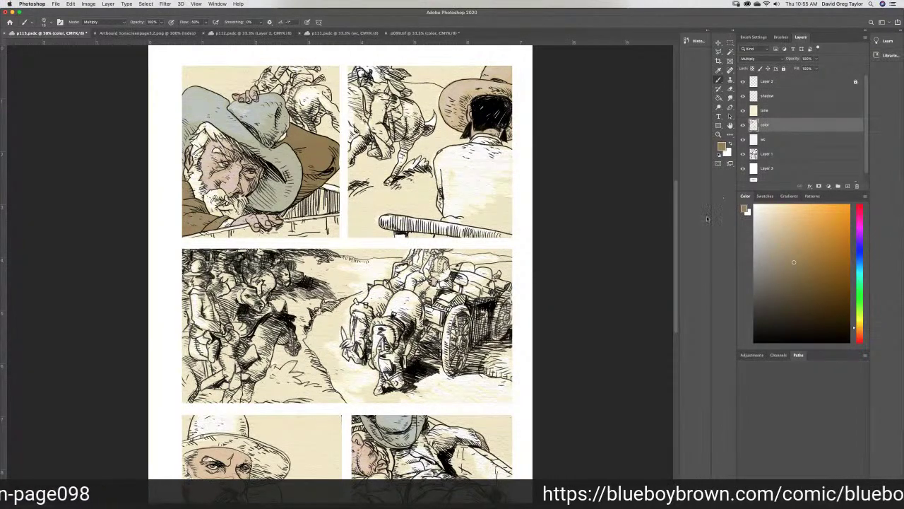
Paint the reclining figure's coat in the lower right panel with the same brown
scroll(678, 212, down, 5)
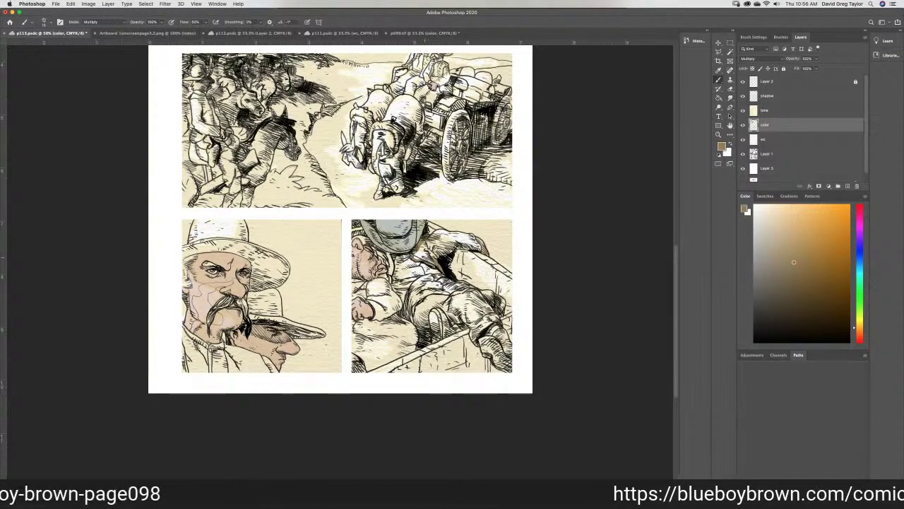
mouse_move(420, 252)
mouse_down()
mouse_move(444, 251)
mouse_move(435, 258)
mouse_up()
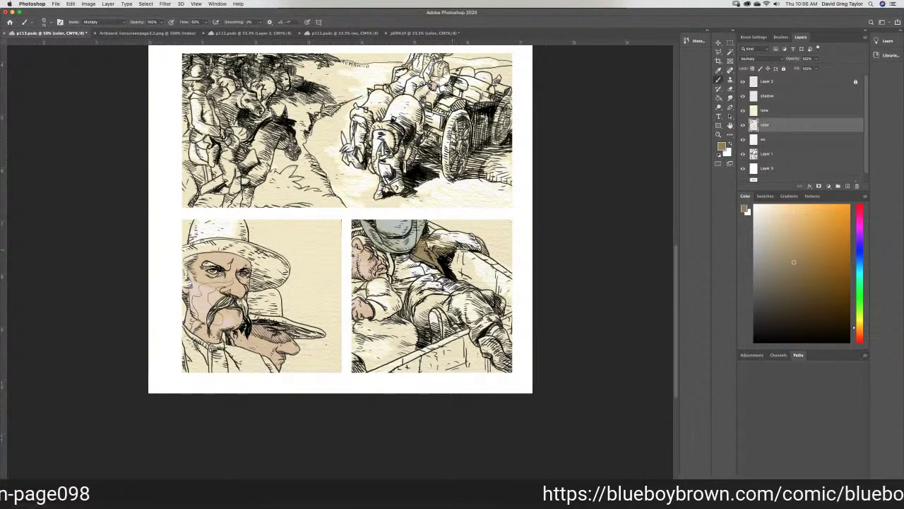
drag(456, 245, 464, 247)
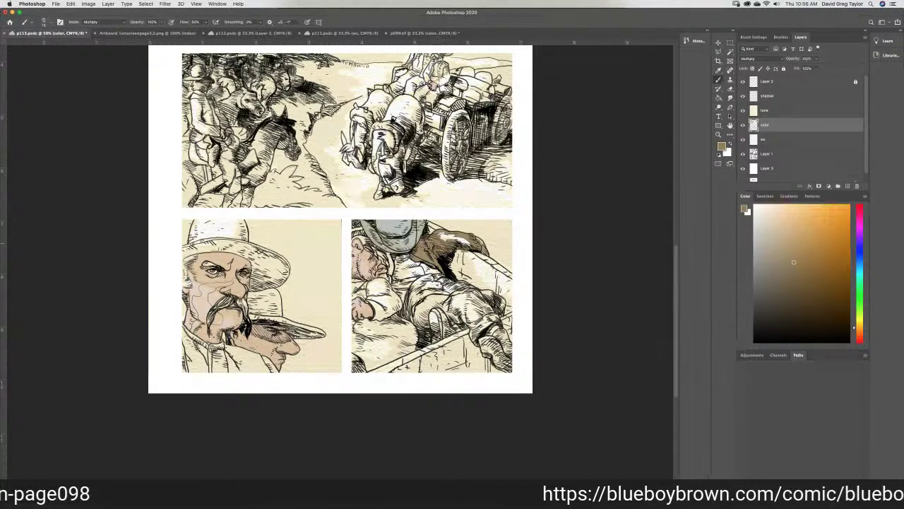
drag(444, 232, 466, 242)
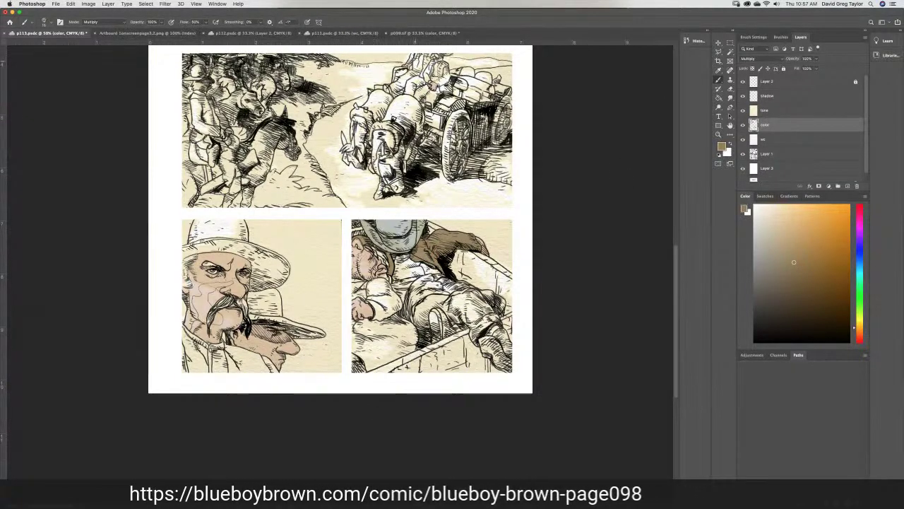
Sample a greyish beige from the bearded man's lap in p099.tif's first panel with the tone layer hidden, restore that layer, and return to p113
click(407, 34)
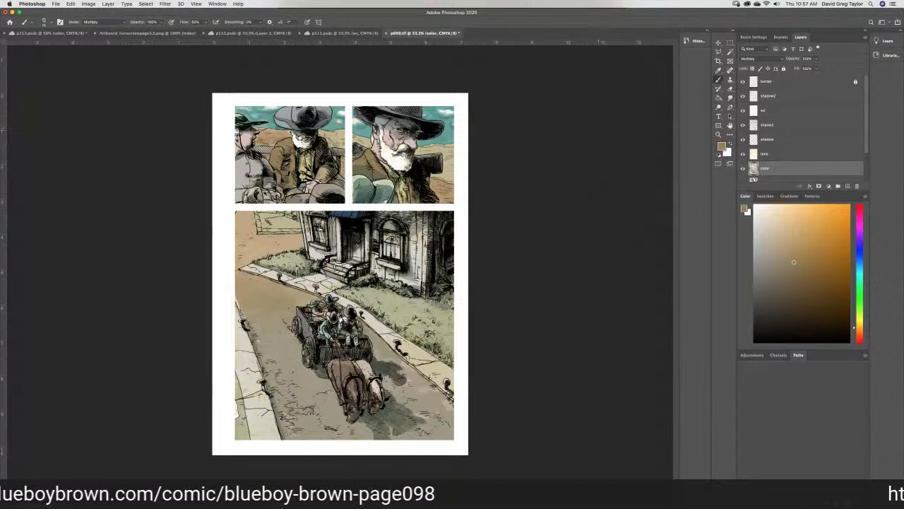
click(718, 70)
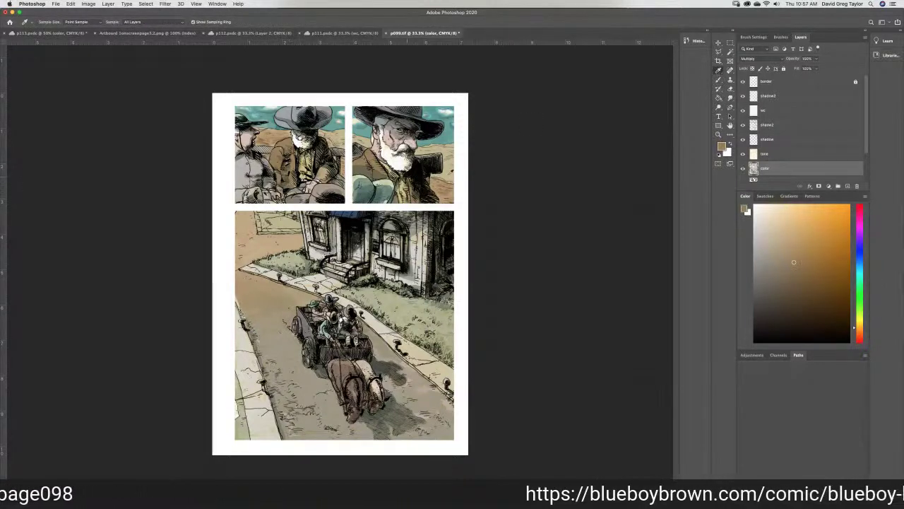
click(743, 154)
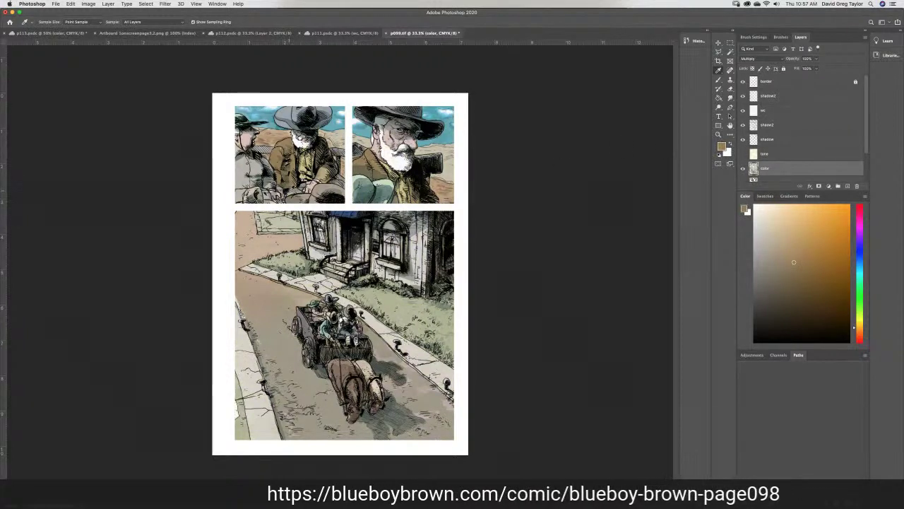
click(289, 185)
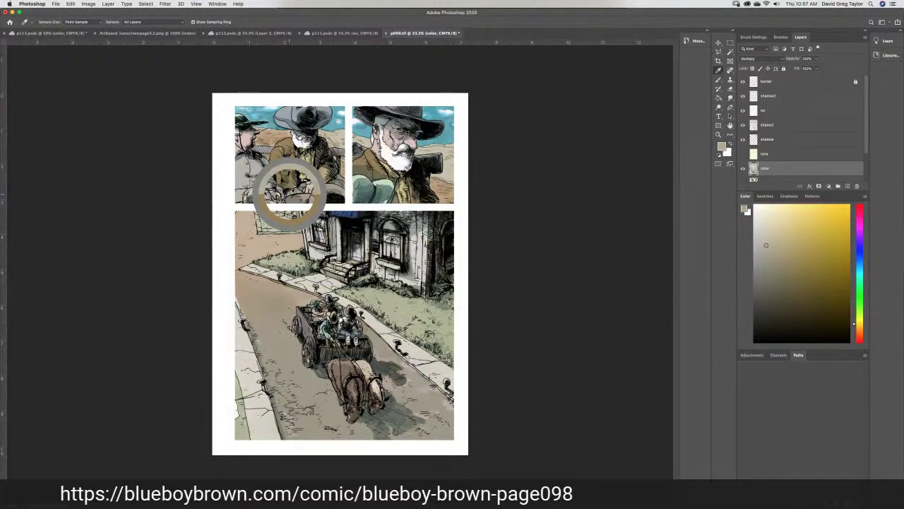
click(743, 154)
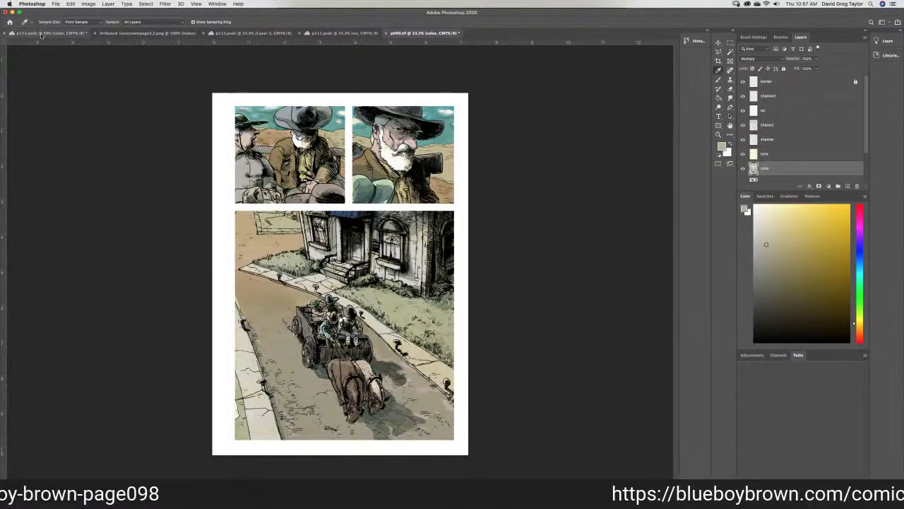
click(49, 33)
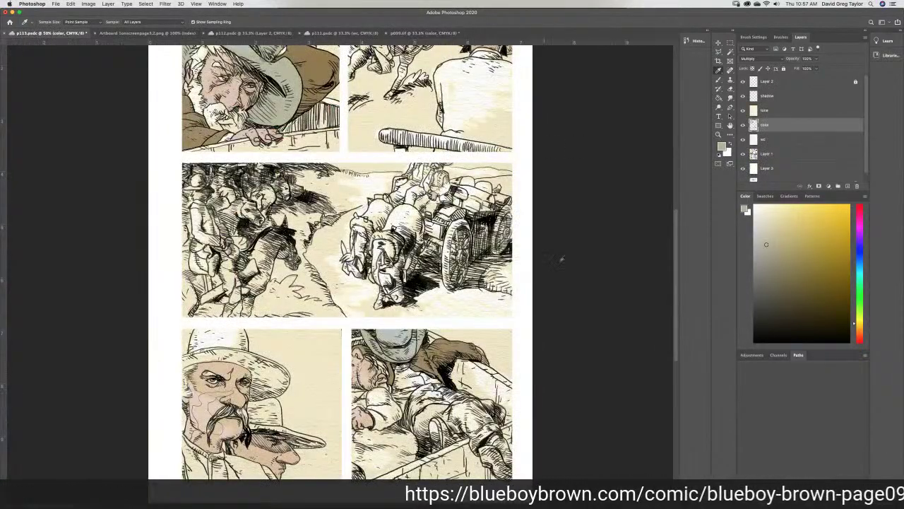
Paint the reclining figure's trousers in the lower right panel with the sampled greyish beige
click(718, 79)
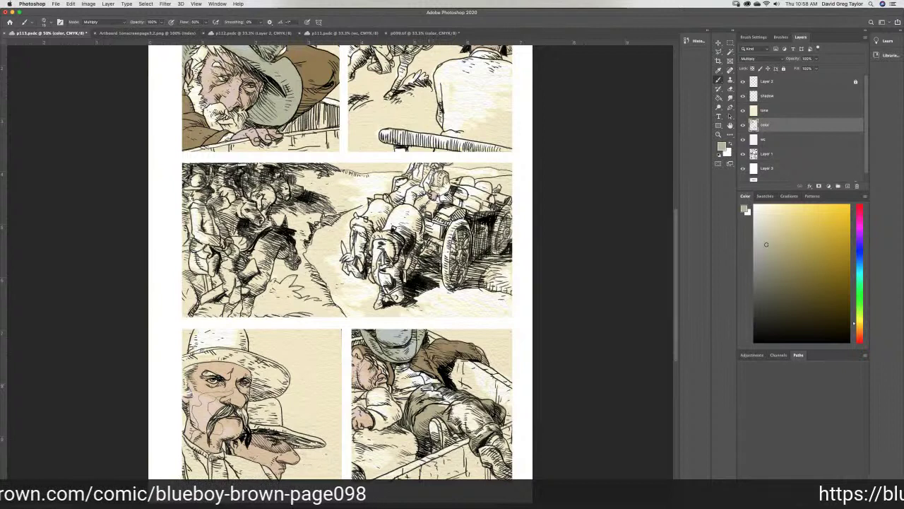
mouse_move(421, 390)
mouse_down()
mouse_move(452, 396)
mouse_move(462, 427)
mouse_move(452, 426)
mouse_move(479, 435)
mouse_up()
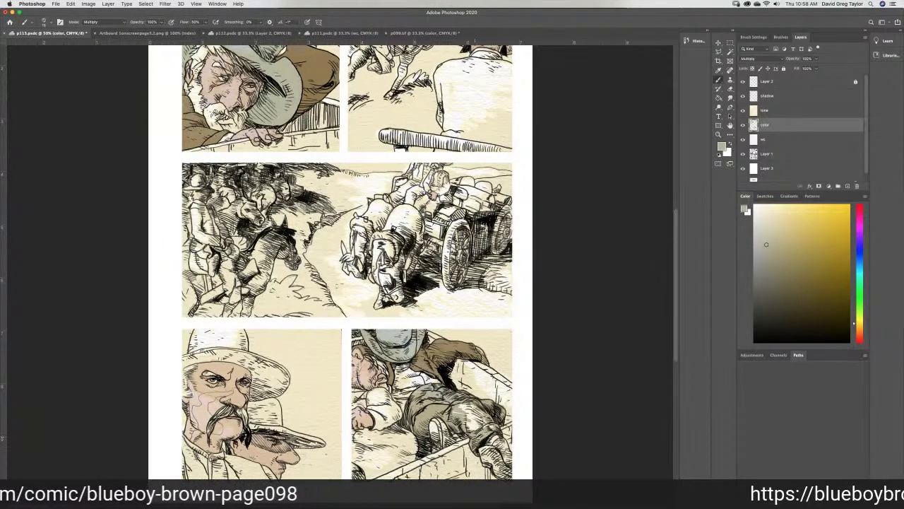
mouse_move(469, 427)
mouse_down()
mouse_move(483, 421)
mouse_move(460, 425)
mouse_move(473, 410)
mouse_move(466, 405)
mouse_up()
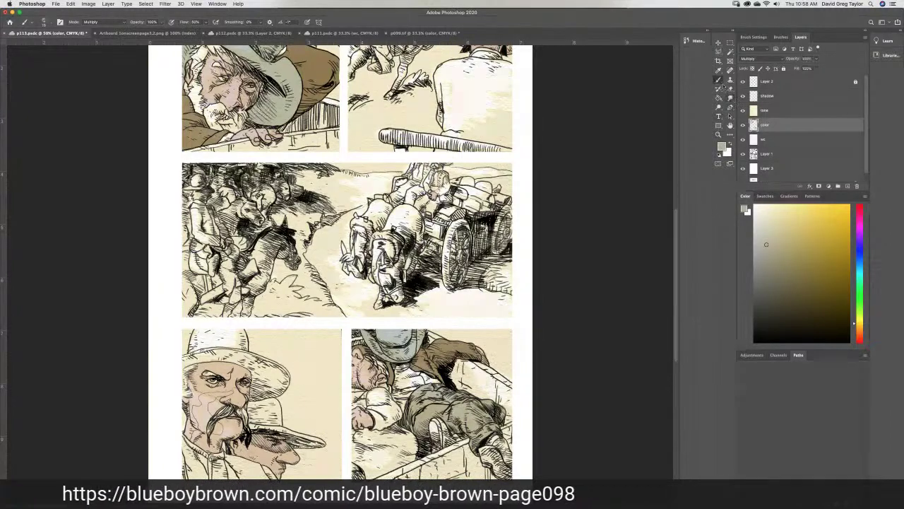
Sample a yellowish beige from the bearded man's vest in p099.tif's first panel with the tone layer hidden, and return to p113
key(i)
click(423, 33)
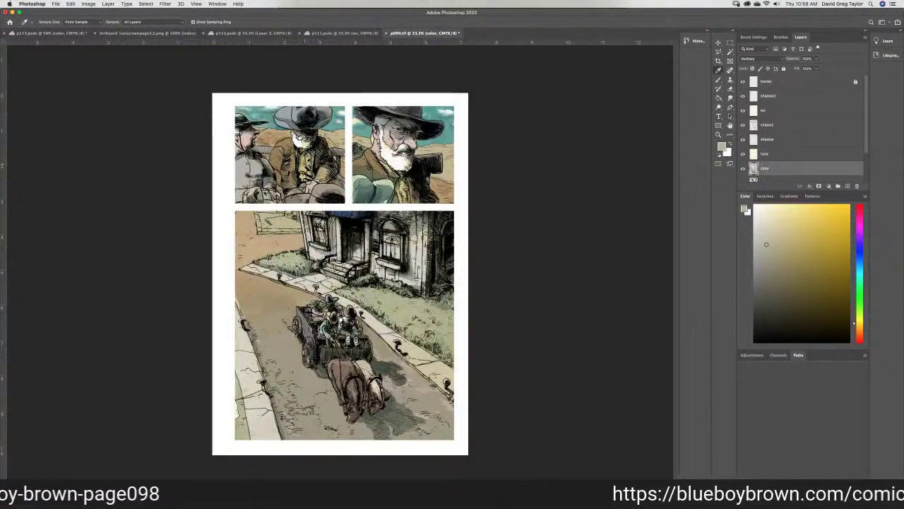
click(742, 154)
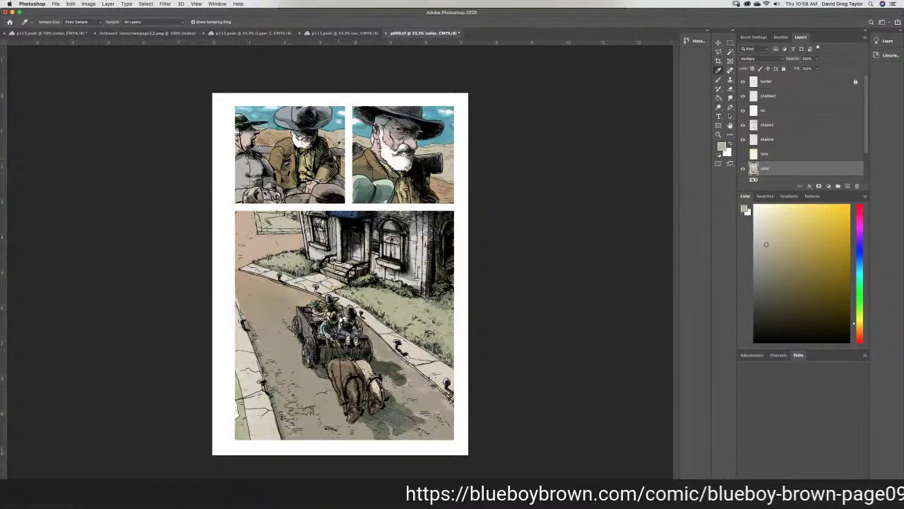
click(303, 164)
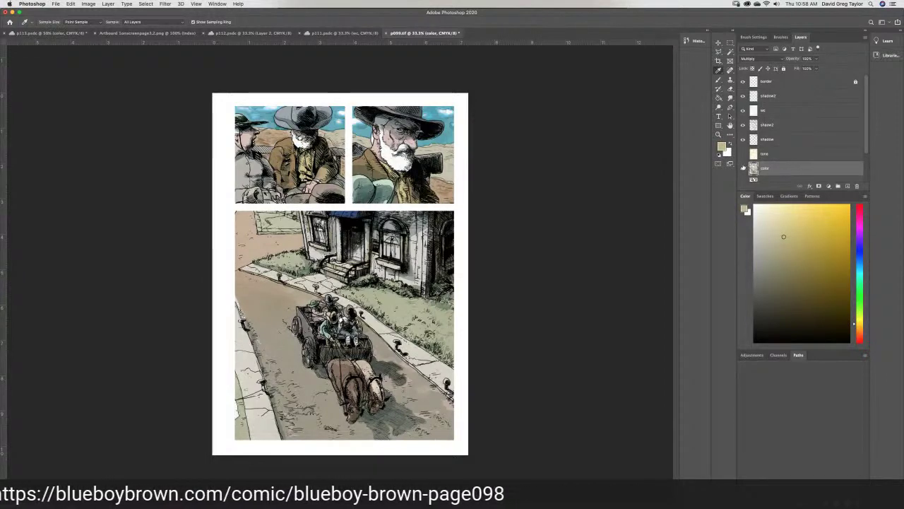
click(50, 32)
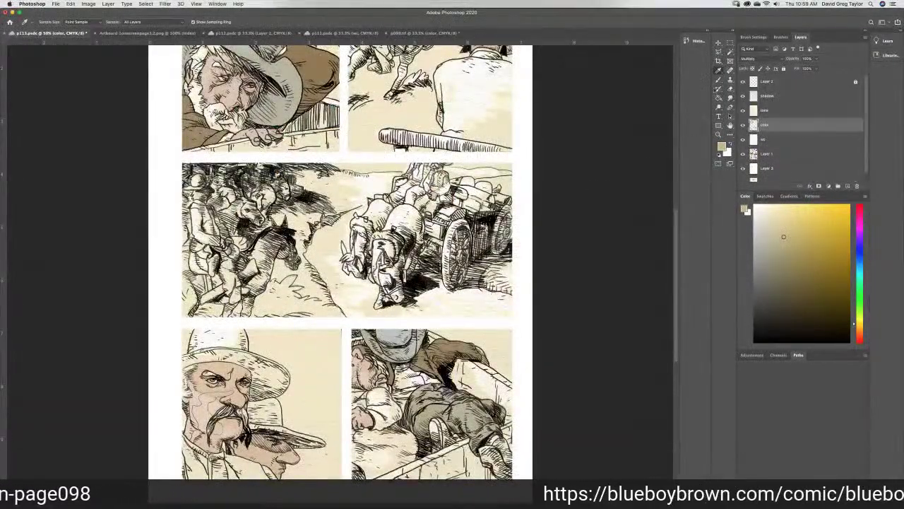
Paint the reclining figure's vest in the lower right panel with the sampled yellowish beige
click(719, 79)
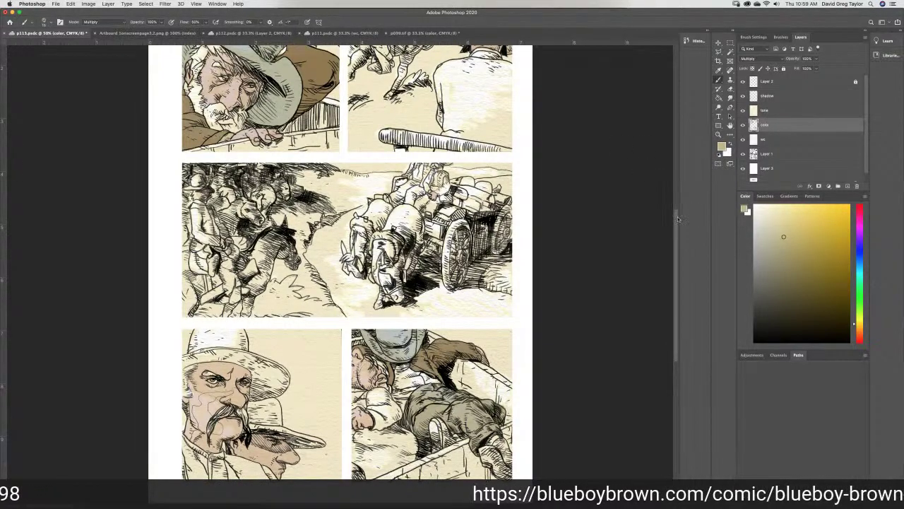
scroll(678, 219, up, 3)
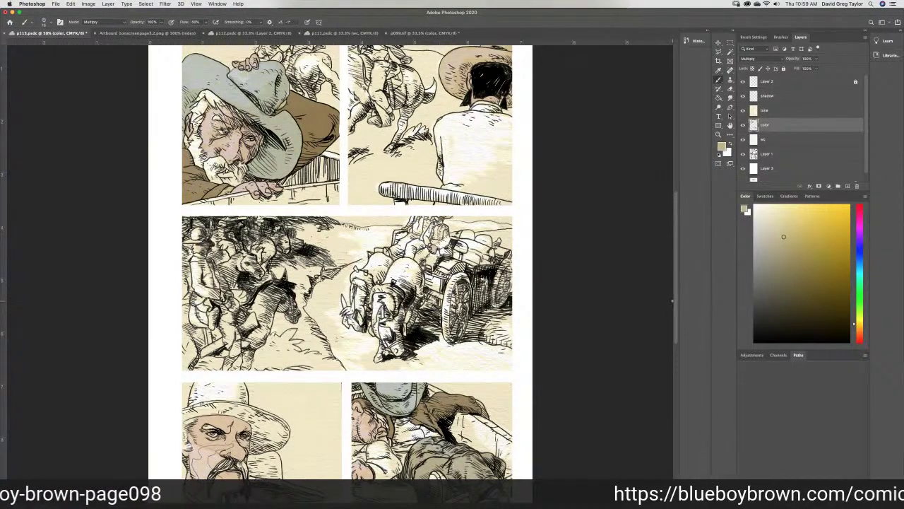
scroll(672, 244, down, 5)
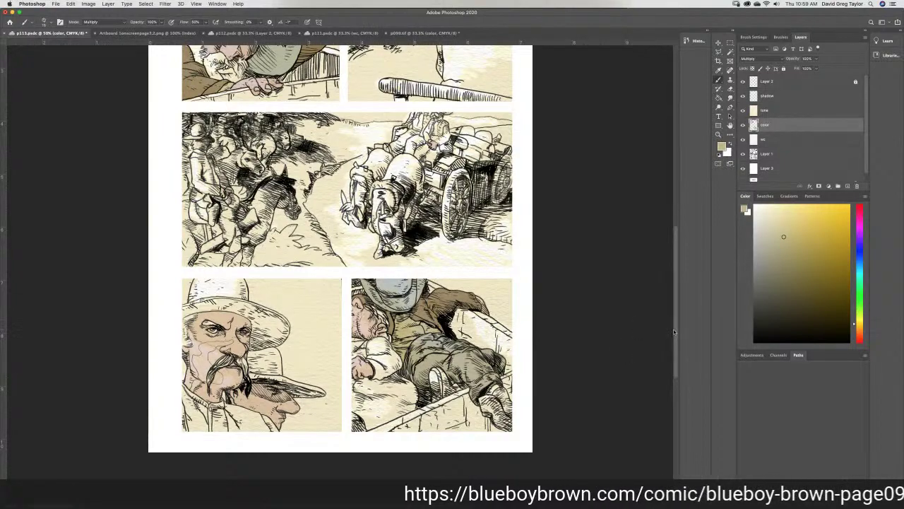
Sample a greyish green from the seated wagon passenger's clothing in p112's first panel, and return to p113
drag(674, 331, 671, 289)
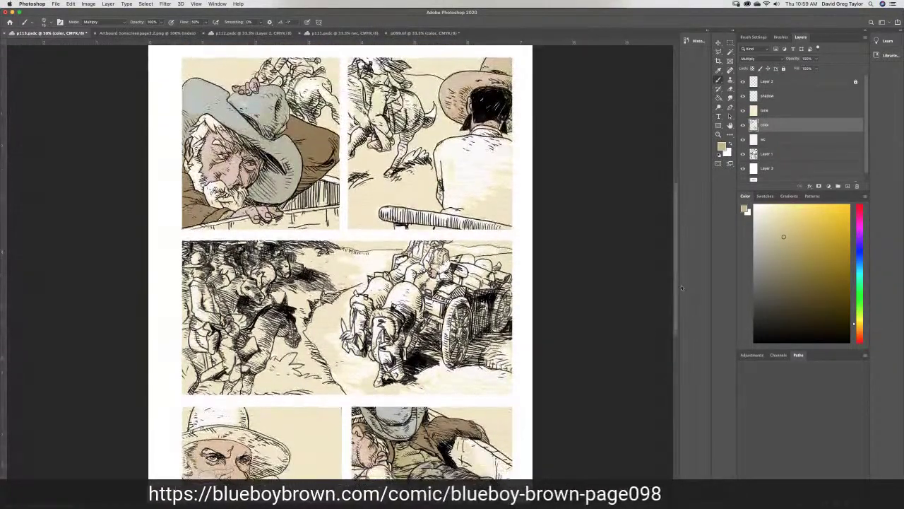
click(718, 71)
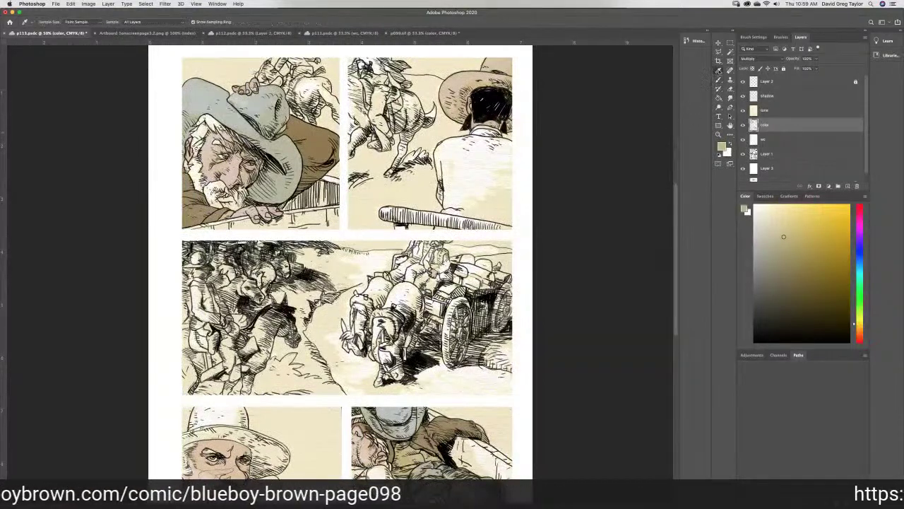
click(423, 33)
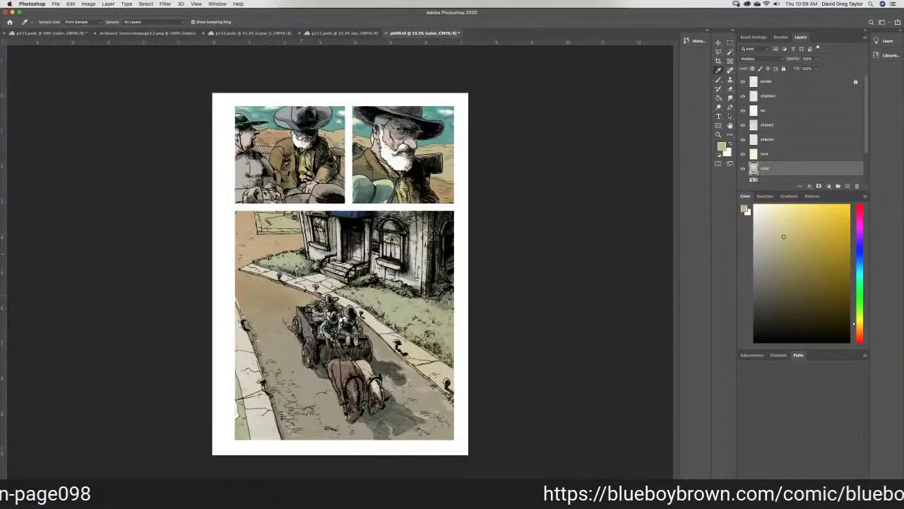
click(247, 35)
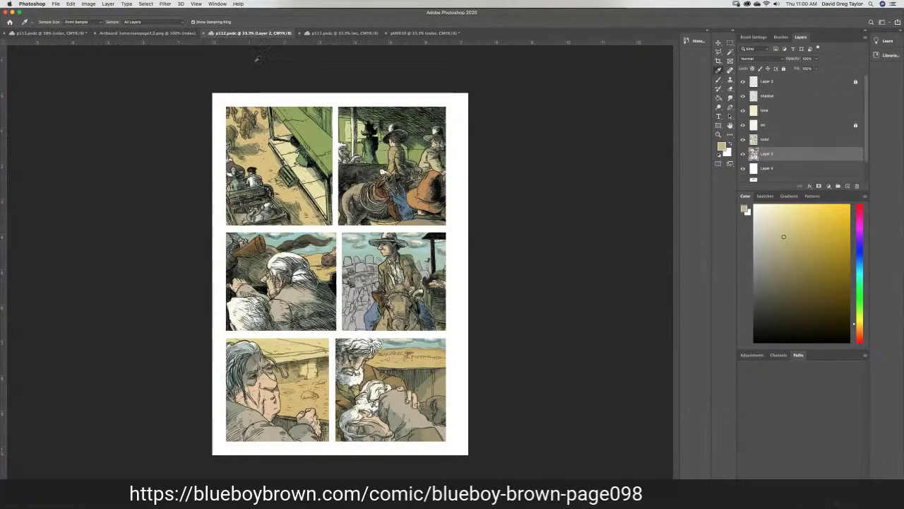
click(234, 183)
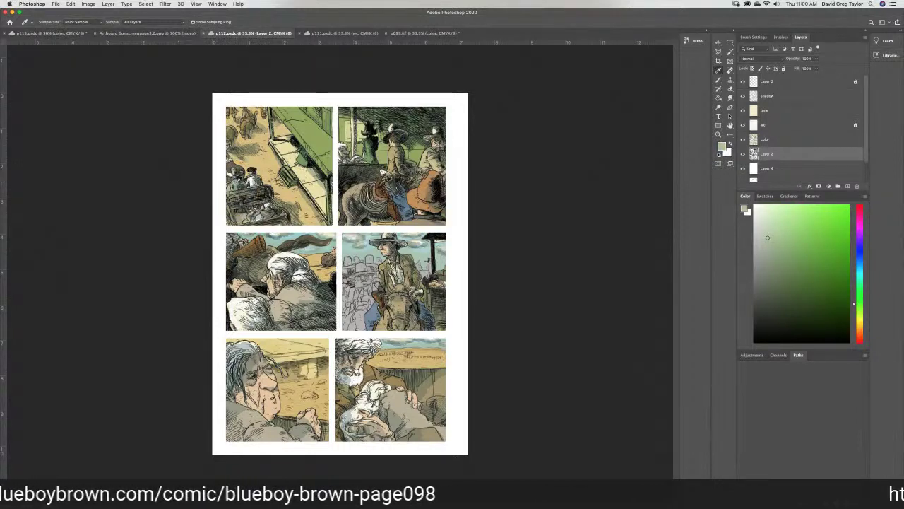
click(235, 182)
drag(236, 182, 234, 182)
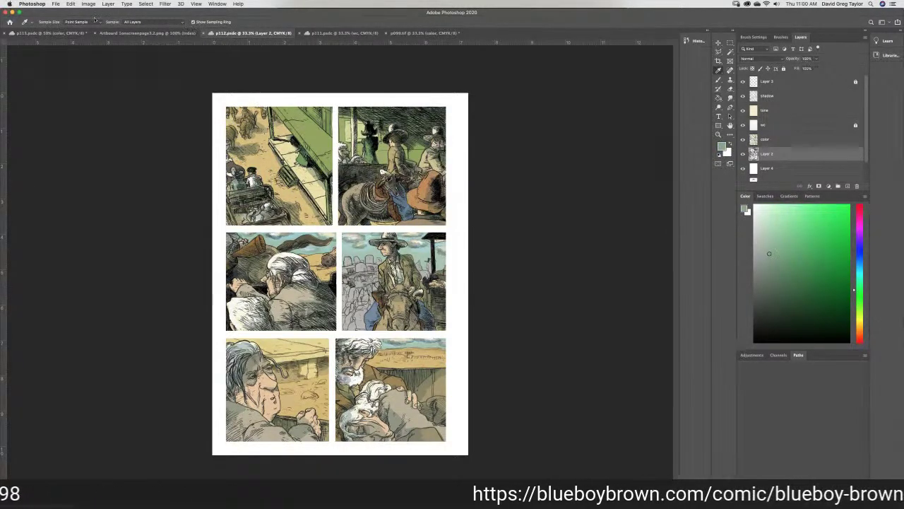
click(60, 34)
Outline the shirt of the man seen from behind in the upper right panel with green and fill it using the Paint Bucket
key(b)
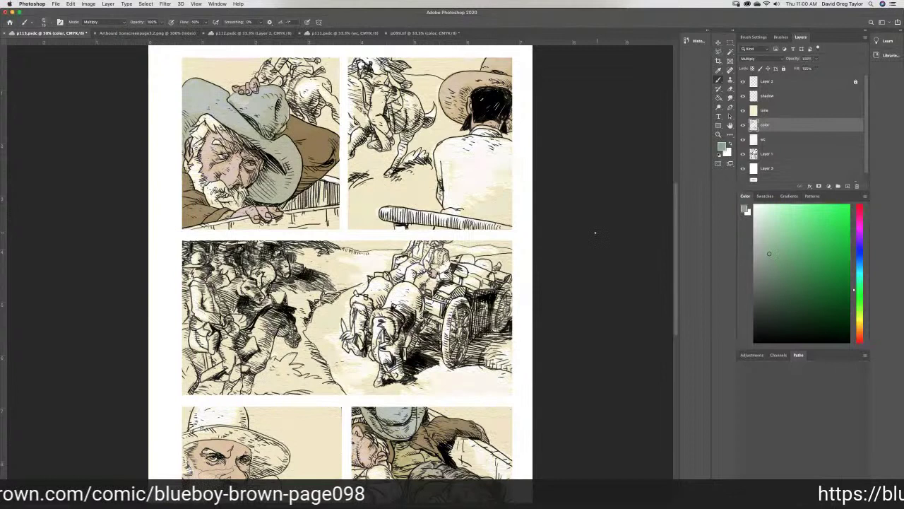
mouse_move(457, 160)
mouse_down()
mouse_move(463, 138)
mouse_move(438, 144)
mouse_move(445, 211)
mouse_move(510, 228)
mouse_move(514, 156)
mouse_move(499, 140)
mouse_up()
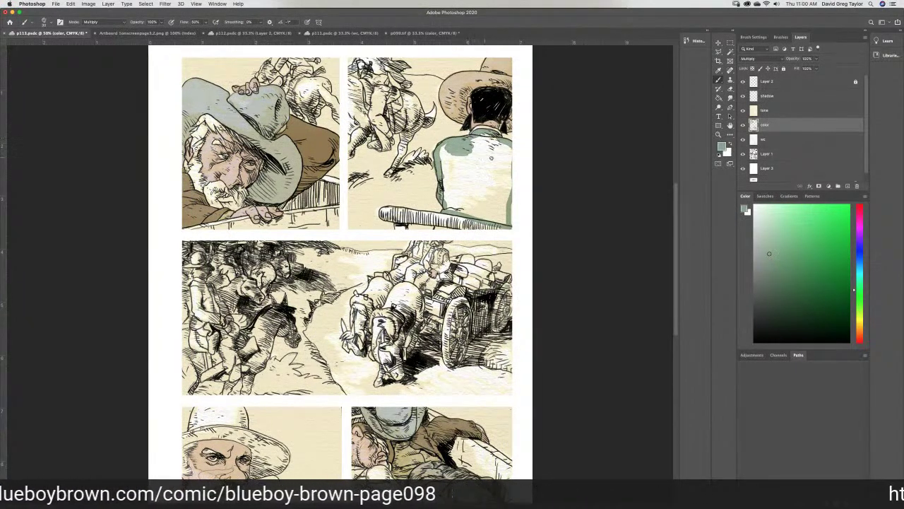
key(g)
click(477, 185)
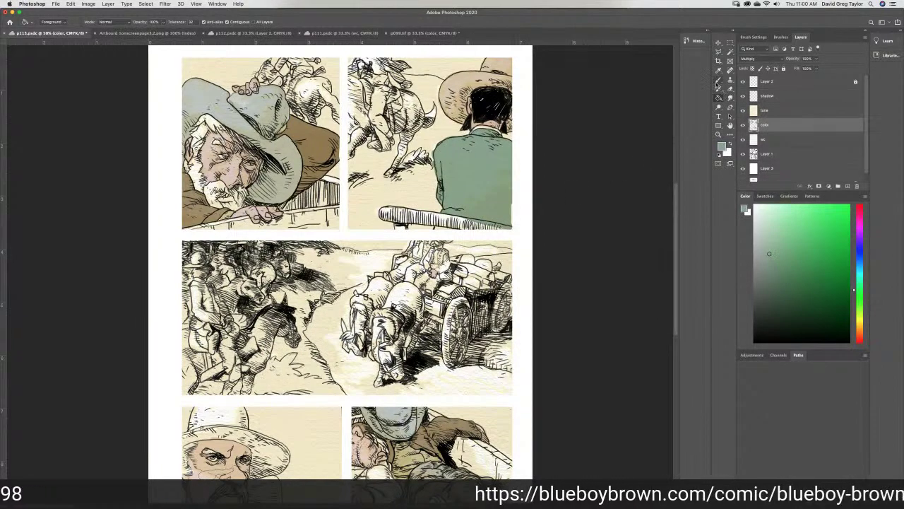
Erase the green spilling over the wagon rail below the shirt and touch up the fill along the panel's edge
click(730, 89)
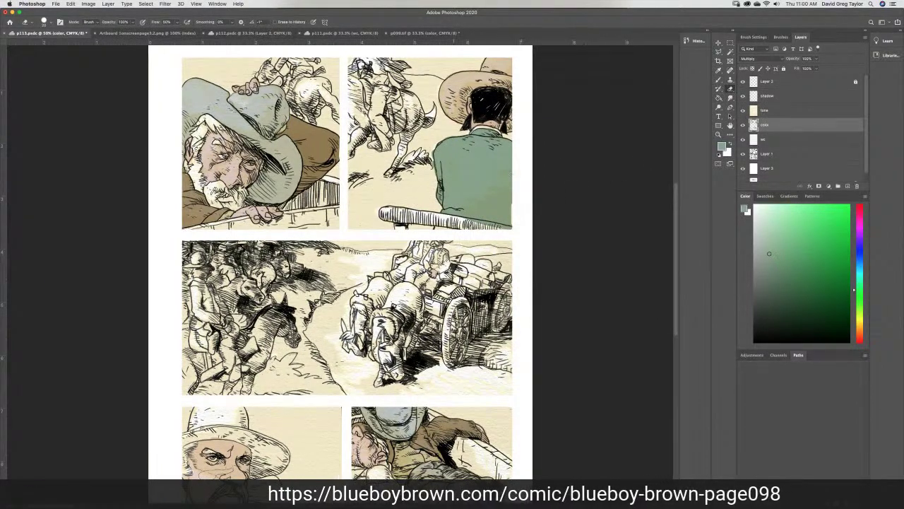
mouse_move(484, 226)
mouse_down()
mouse_move(474, 222)
mouse_move(509, 229)
mouse_up()
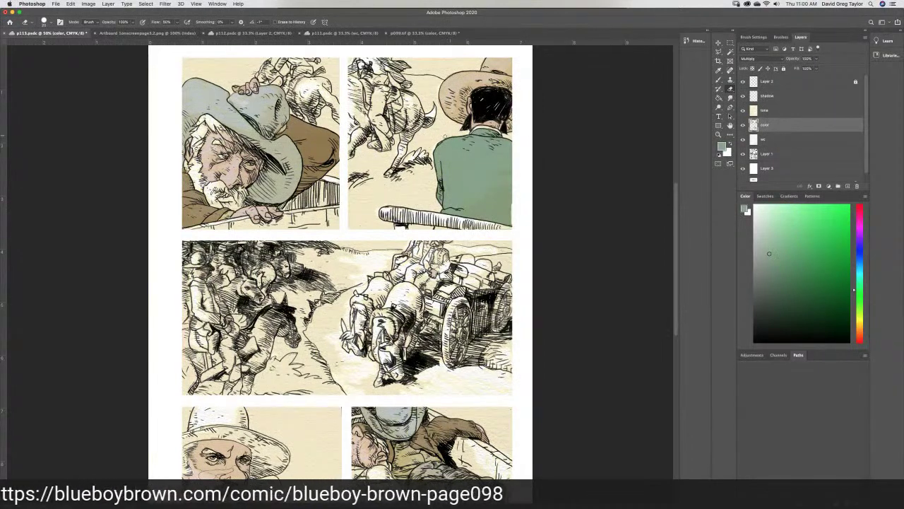
click(718, 97)
click(504, 205)
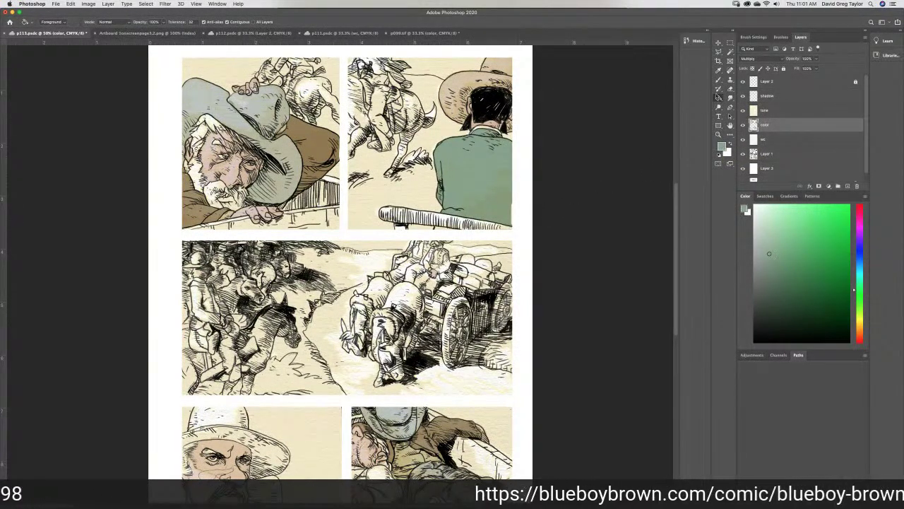
click(718, 80)
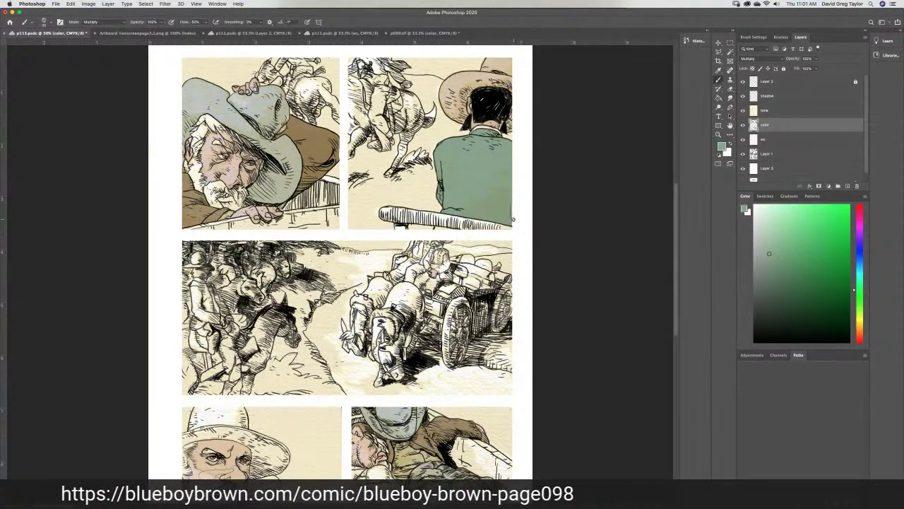
click(731, 99)
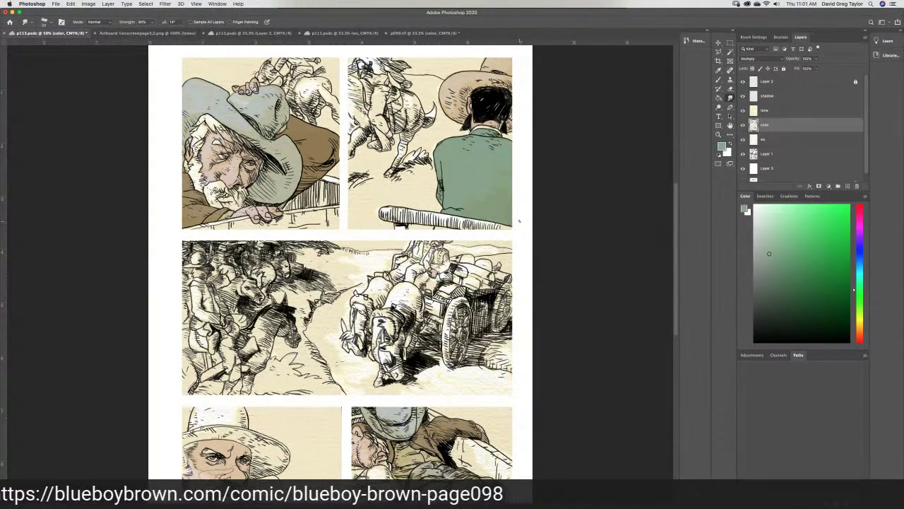
Paint the jacket of the wagon driver in the middle panel with the same green
click(718, 80)
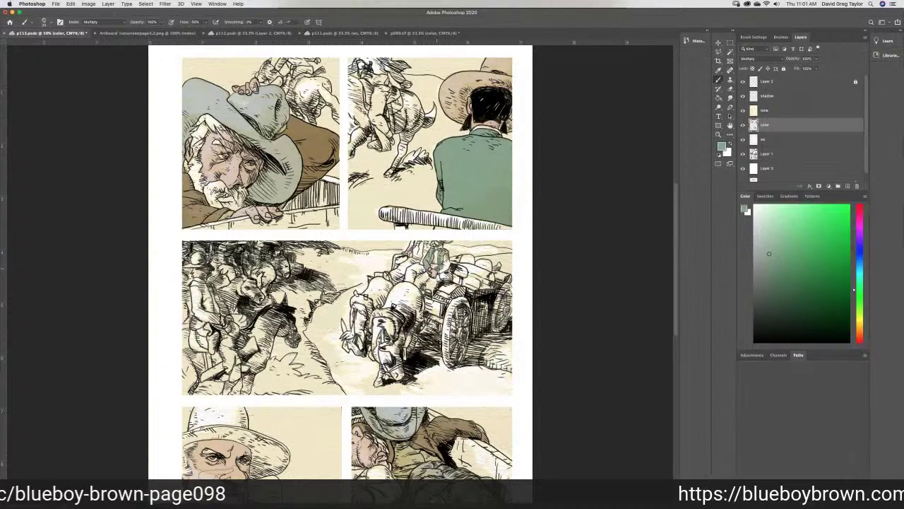
mouse_move(446, 266)
mouse_down()
mouse_move(445, 253)
mouse_move(444, 274)
mouse_up()
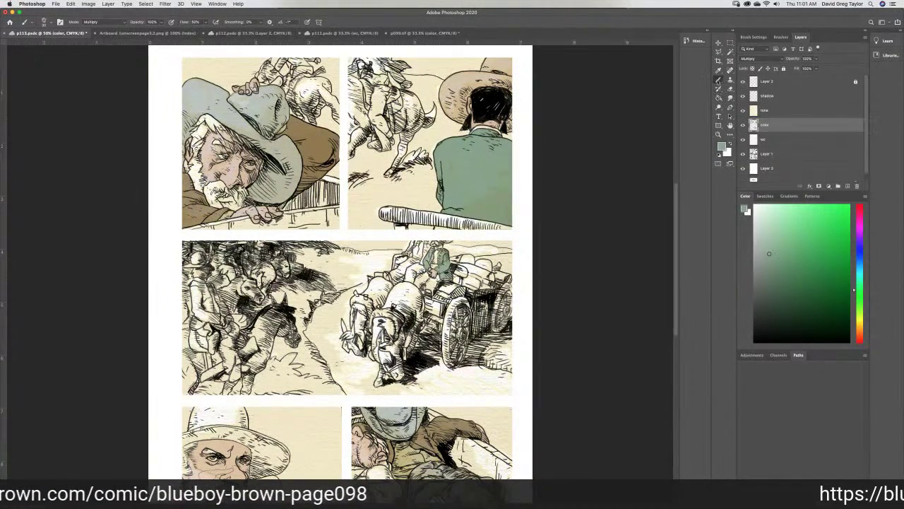
Set the foreground colour to black and activate Layer 1 for ink work on the middle wagon panel
click(755, 341)
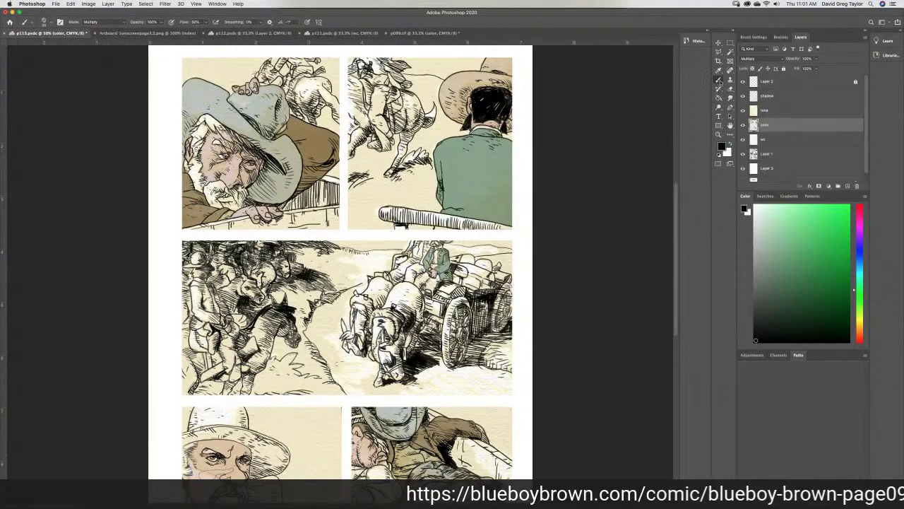
click(780, 154)
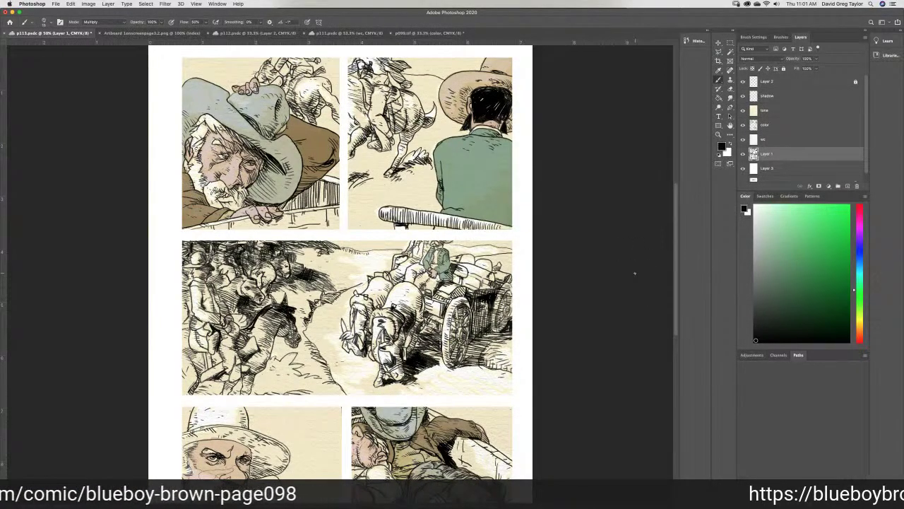
key(super+plus)
key(super+plus)
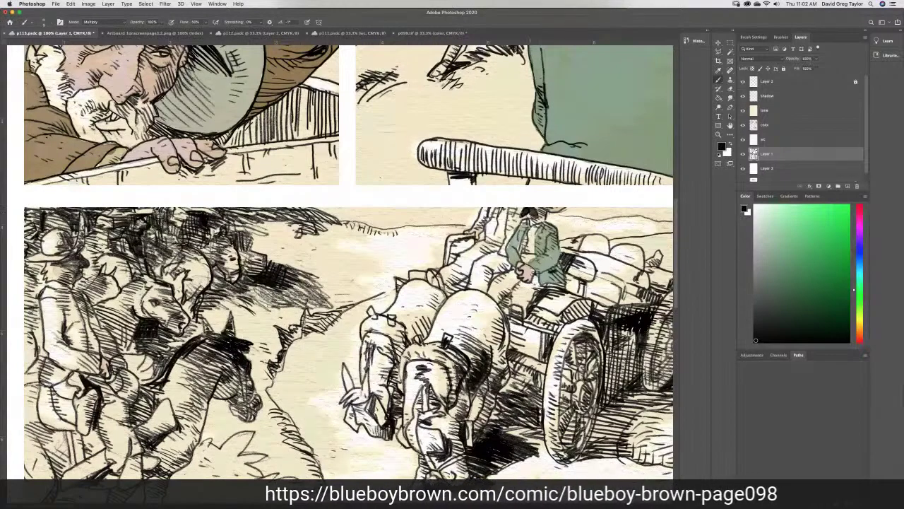
Sample the skin tone from the old man's hand and brush it around his mouth on the color layer
click(719, 70)
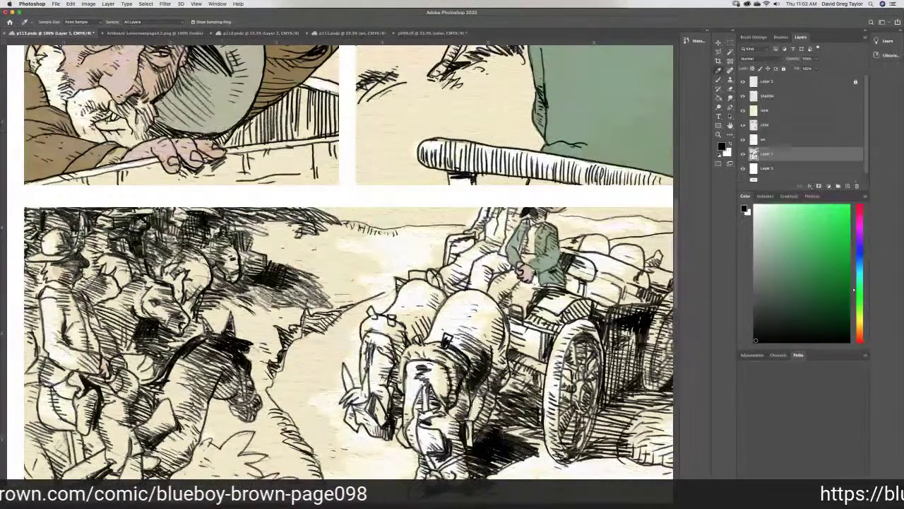
click(165, 145)
click(718, 79)
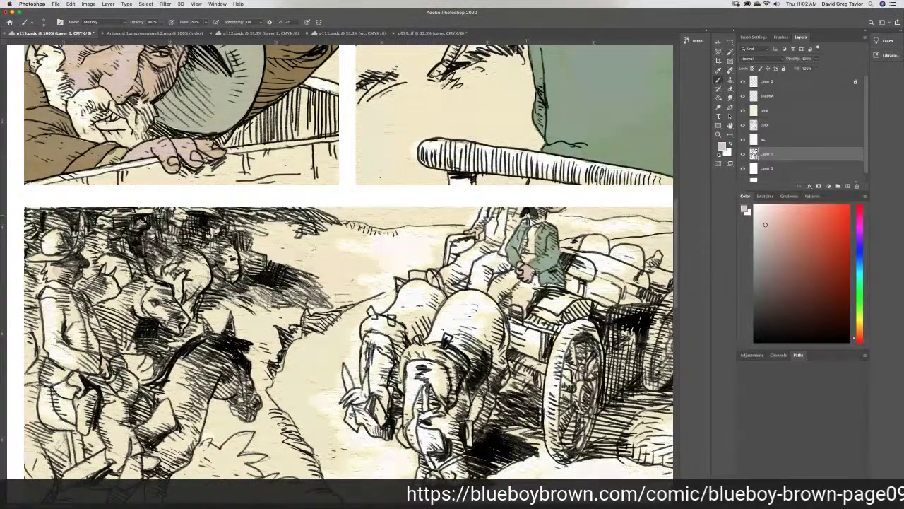
click(781, 124)
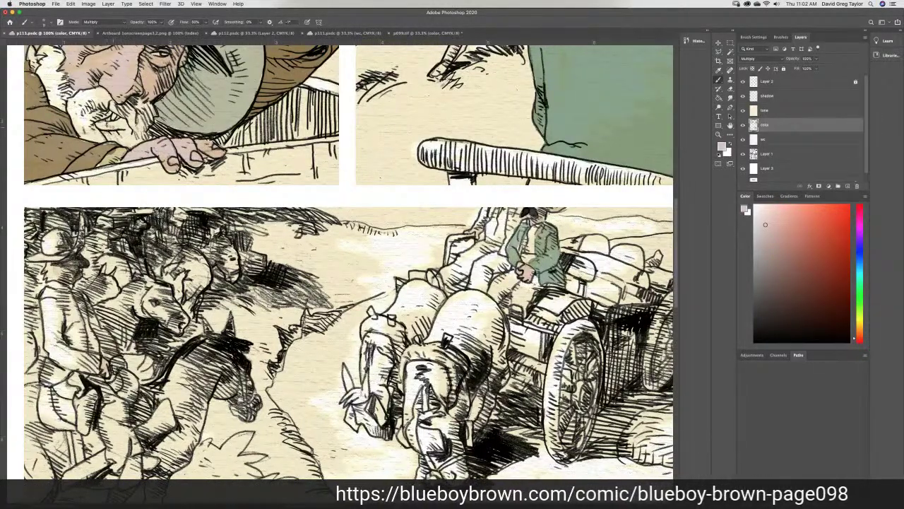
mouse_move(105, 132)
mouse_down()
mouse_move(127, 136)
mouse_move(124, 122)
mouse_move(111, 123)
mouse_move(120, 118)
mouse_move(102, 124)
mouse_move(124, 130)
mouse_up()
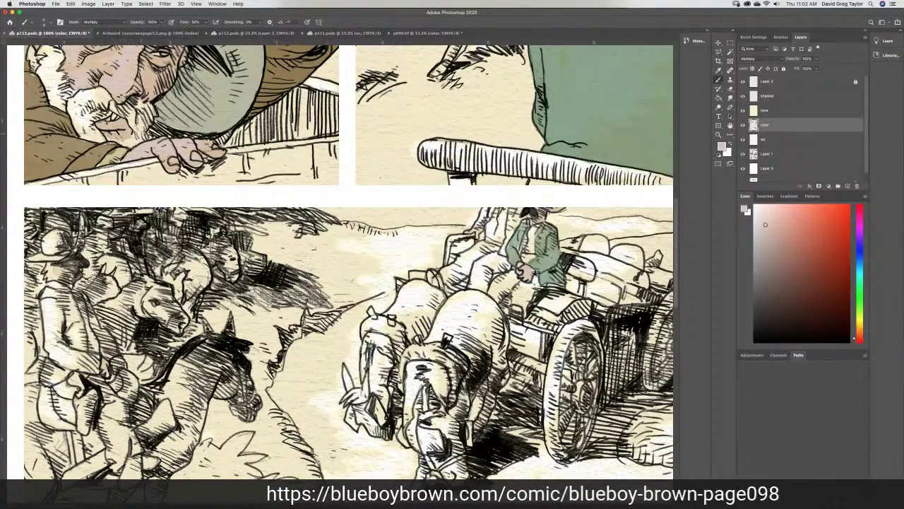
Paint the hatted rider's face in the middle panel with the skin tone and save the page
scroll(678, 305, up, 1)
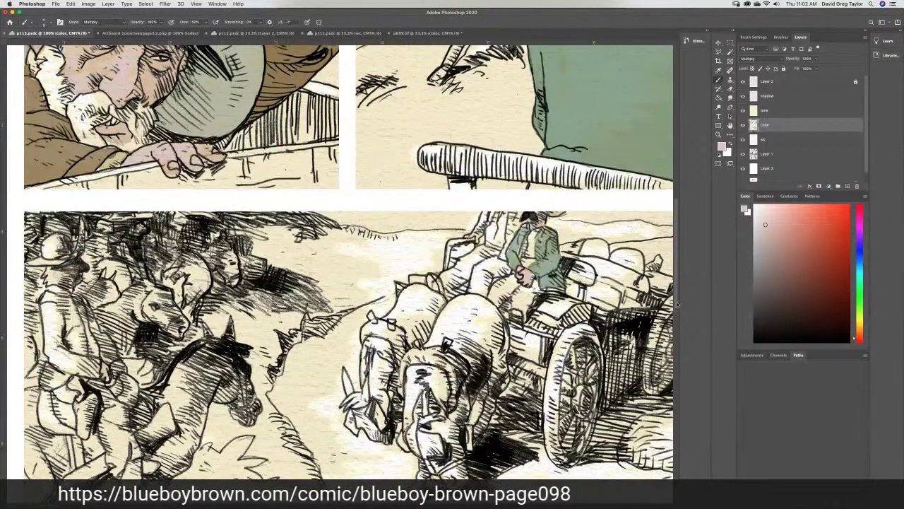
scroll(677, 303, up, 2)
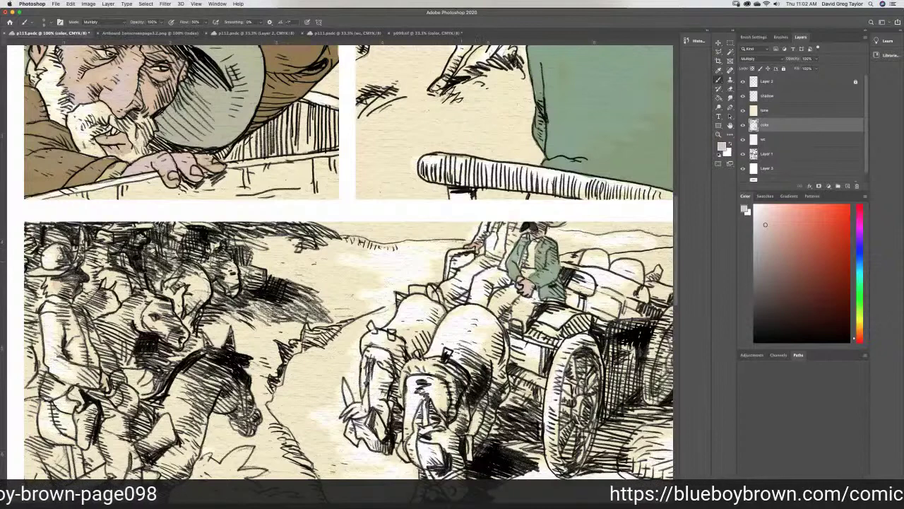
key(super+s)
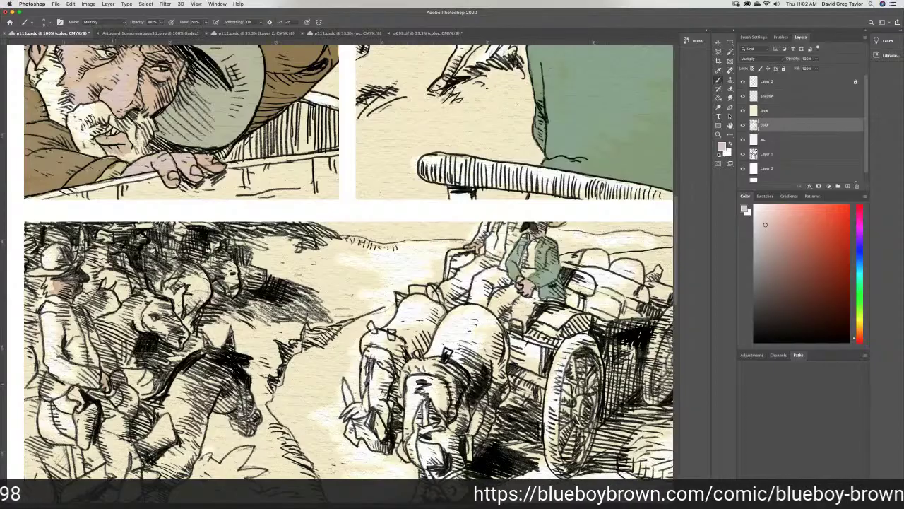
Set the foreground colour to a muted crimson for the birthmark on the mustached man's face in the lower panel
scroll(680, 301, down, 10)
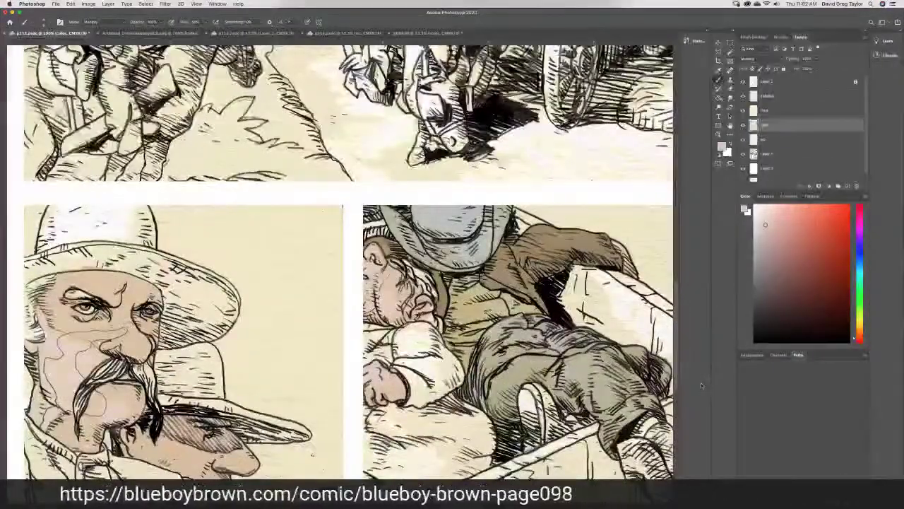
scroll(702, 385, down, 1)
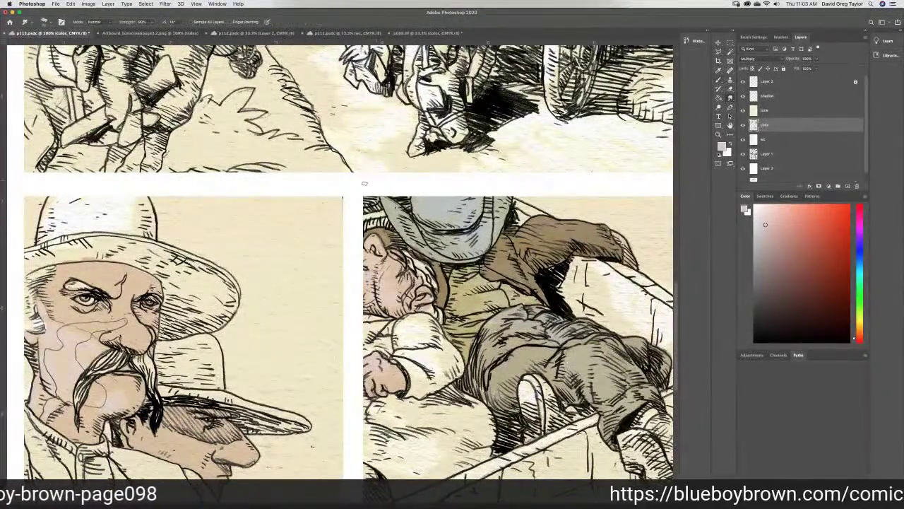
key(e)
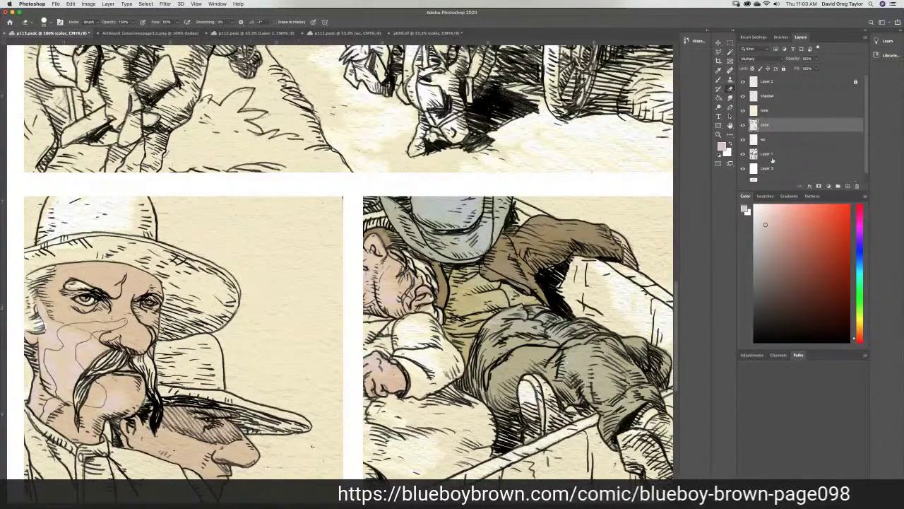
click(730, 98)
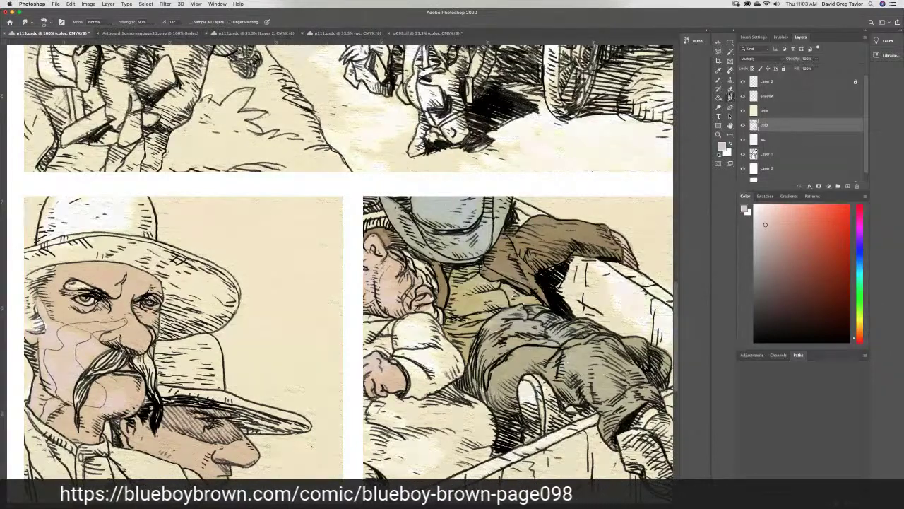
click(730, 87)
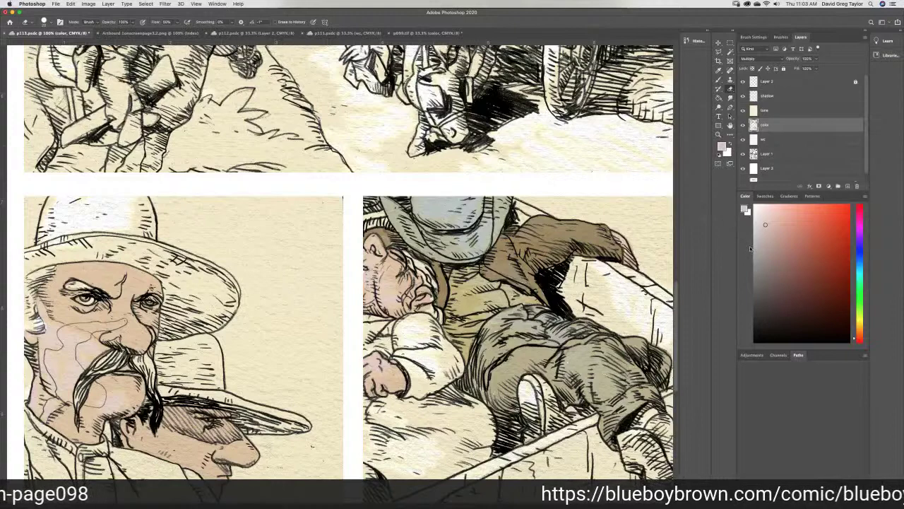
drag(854, 339, 852, 206)
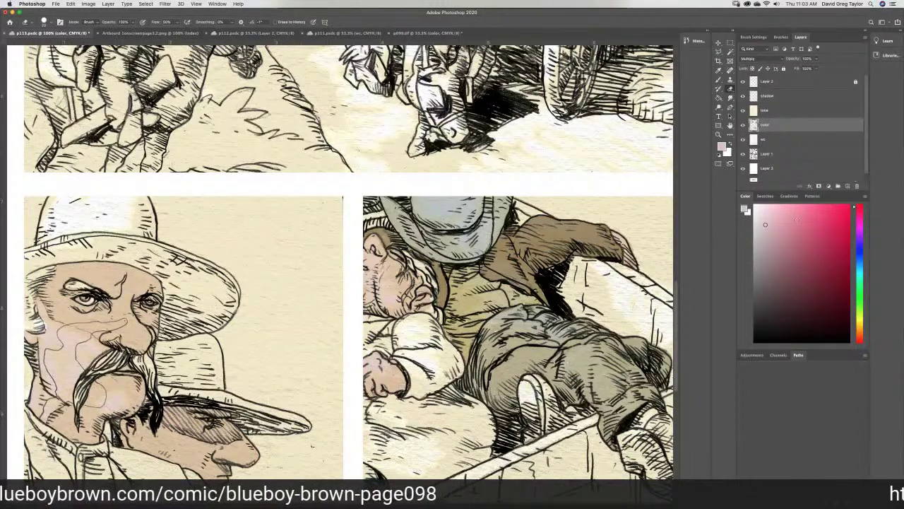
click(791, 215)
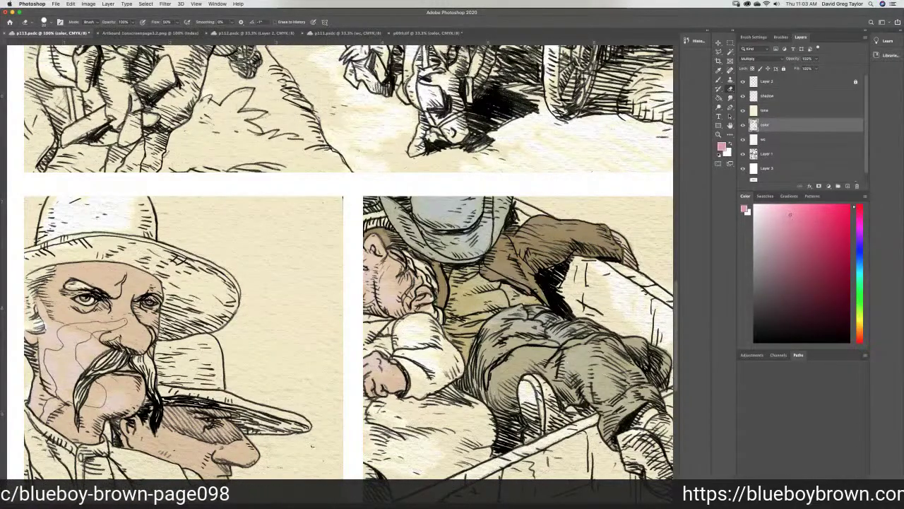
click(815, 214)
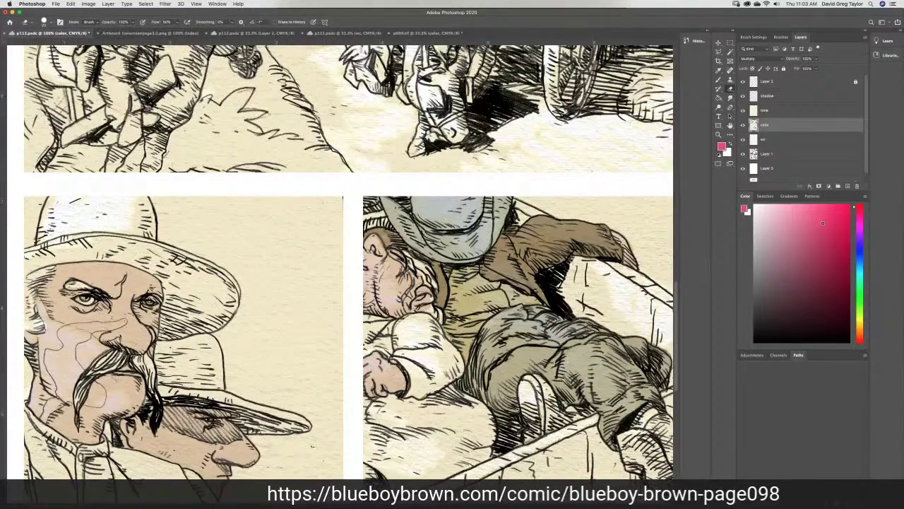
click(821, 244)
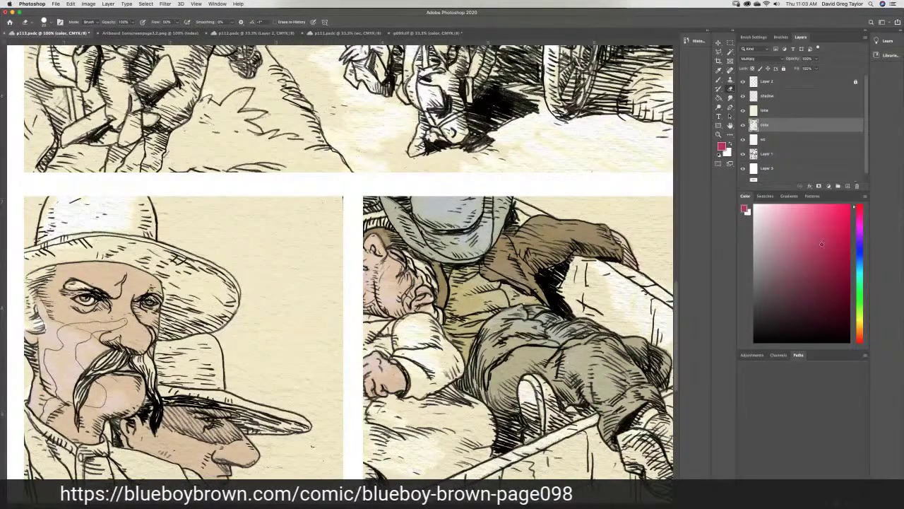
click(745, 210)
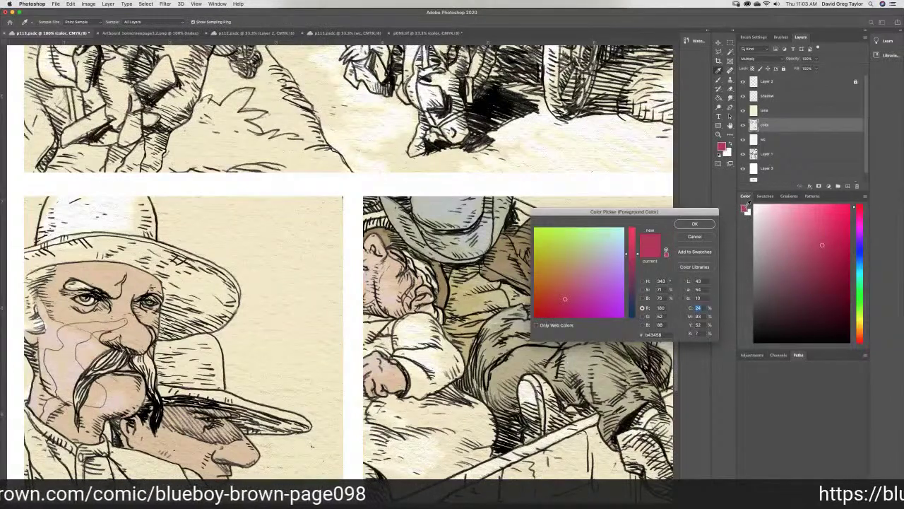
click(707, 223)
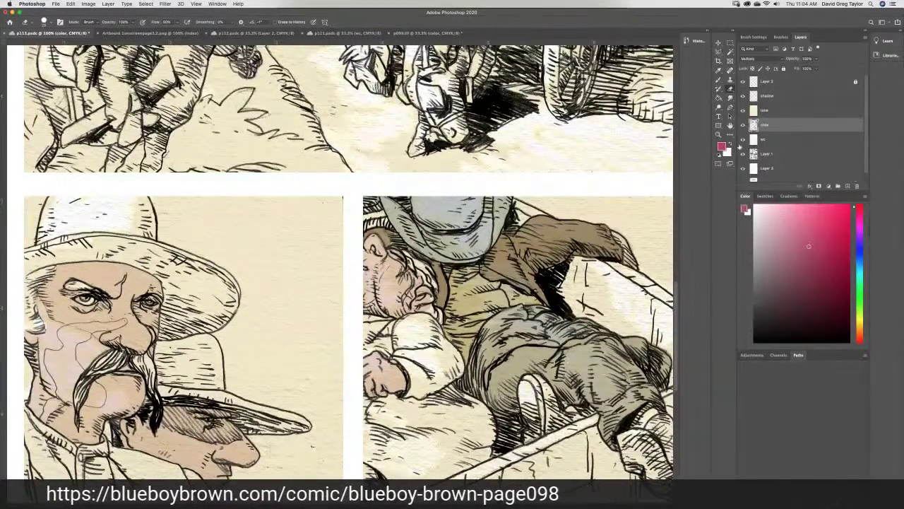
Brush the outline of the birthmark in crimson on the color layer, following the inked contour across the mustached man's nose, cheek and neck
click(719, 80)
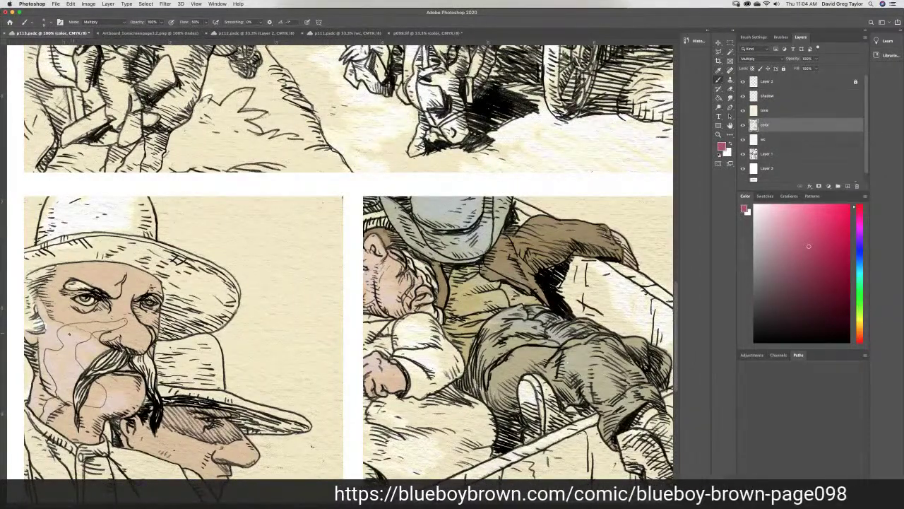
drag(72, 332, 60, 332)
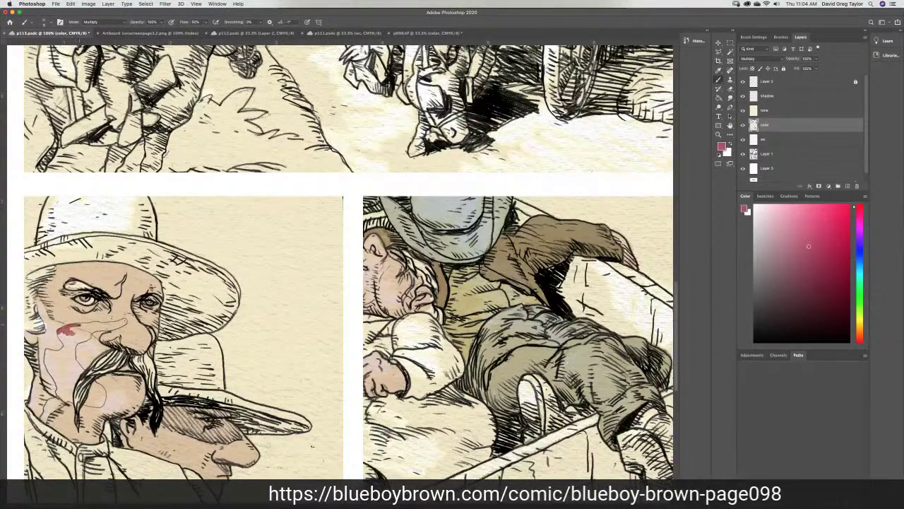
drag(80, 326, 94, 323)
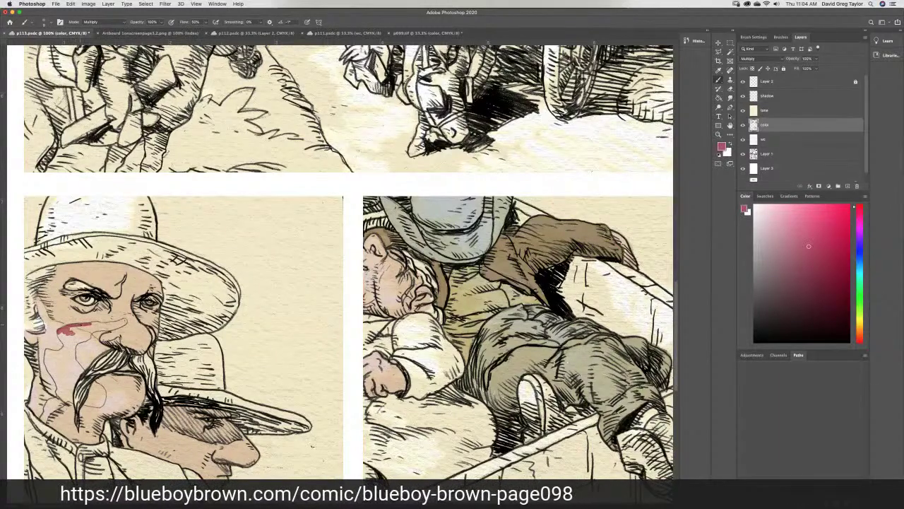
drag(93, 325, 100, 322)
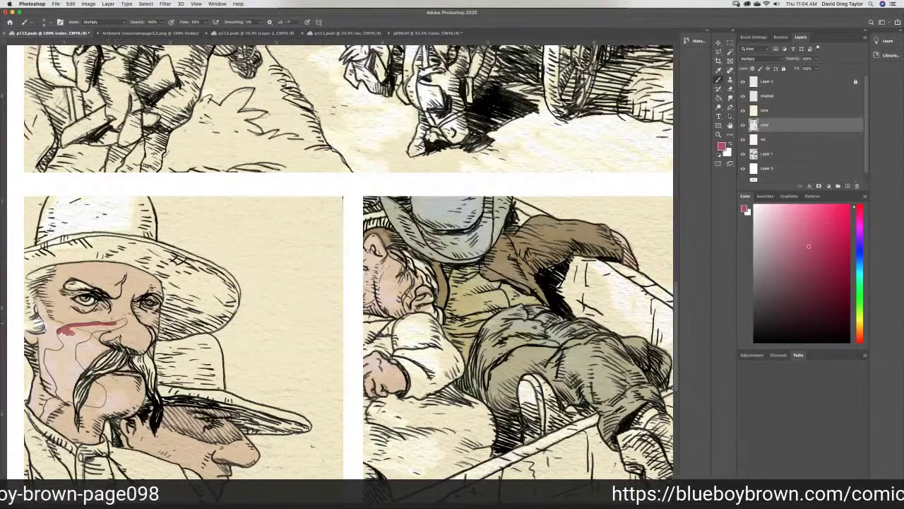
drag(115, 324, 122, 322)
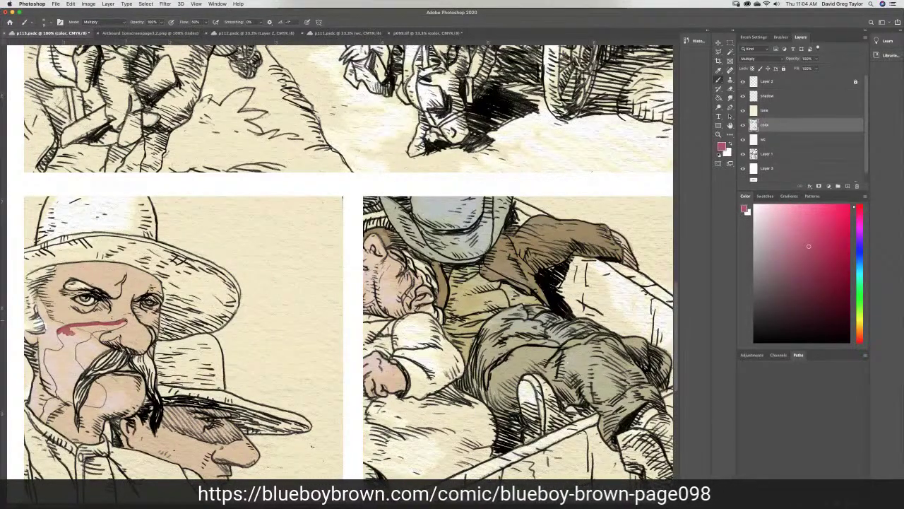
drag(125, 325, 115, 328)
mouse_move(102, 331)
mouse_down()
mouse_move(120, 323)
mouse_move(84, 326)
mouse_up()
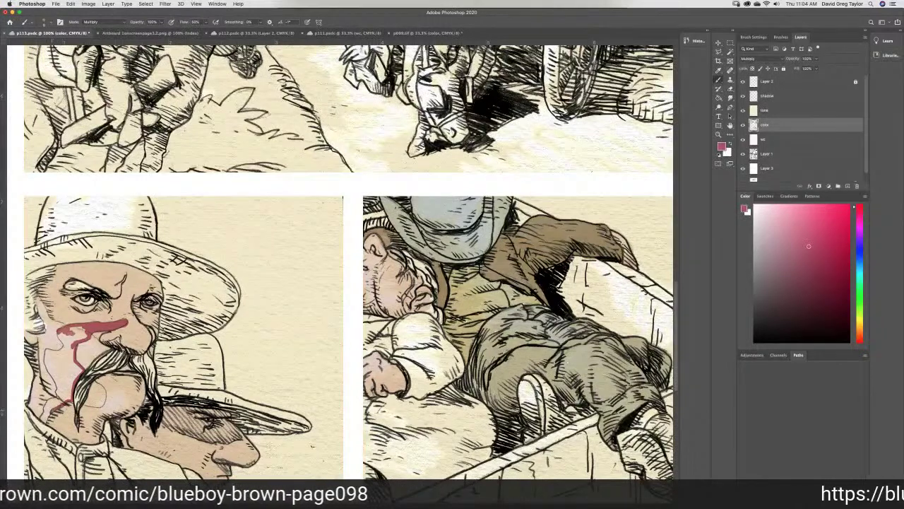
drag(70, 399, 46, 418)
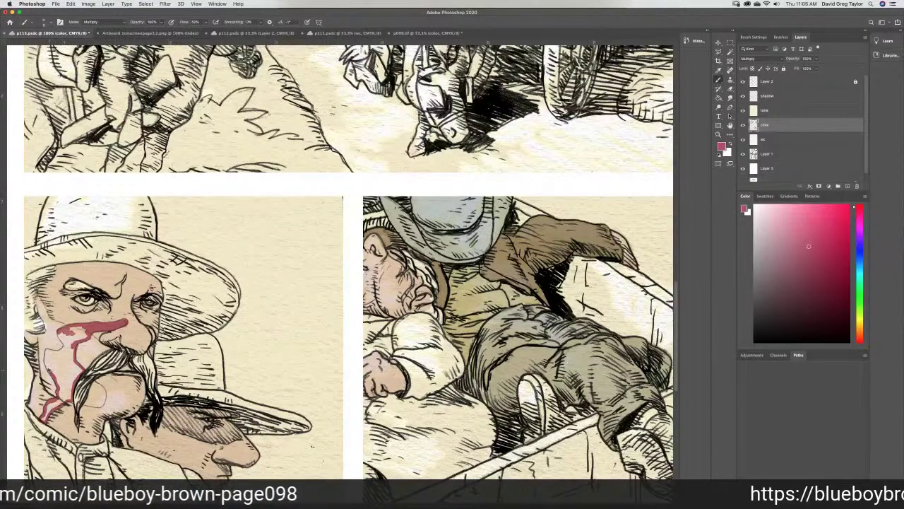
drag(45, 350, 63, 342)
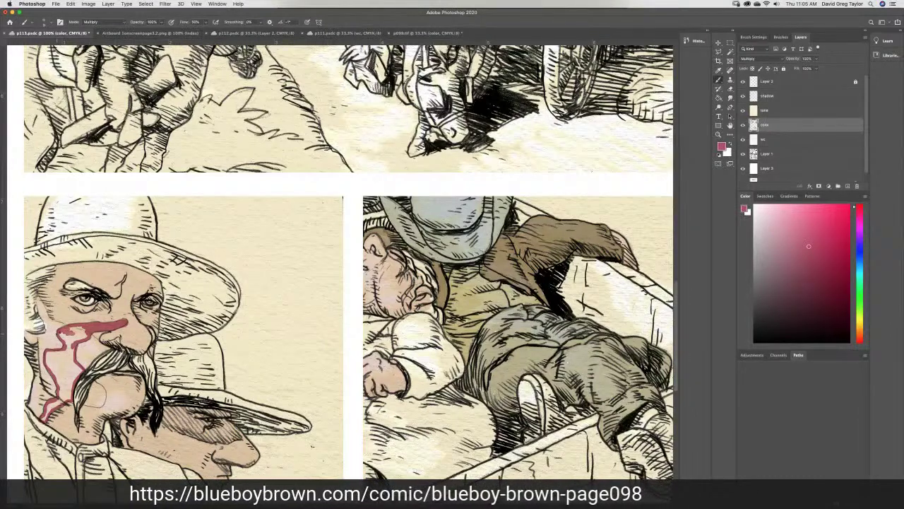
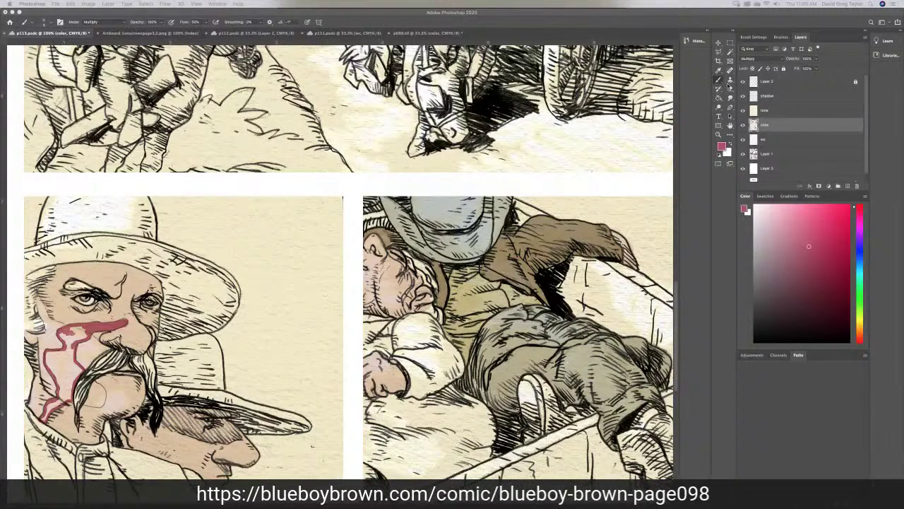
Fill the outlined birthmark on the cheek with crimson and paint its patch on the chin beside the mustache
click(719, 97)
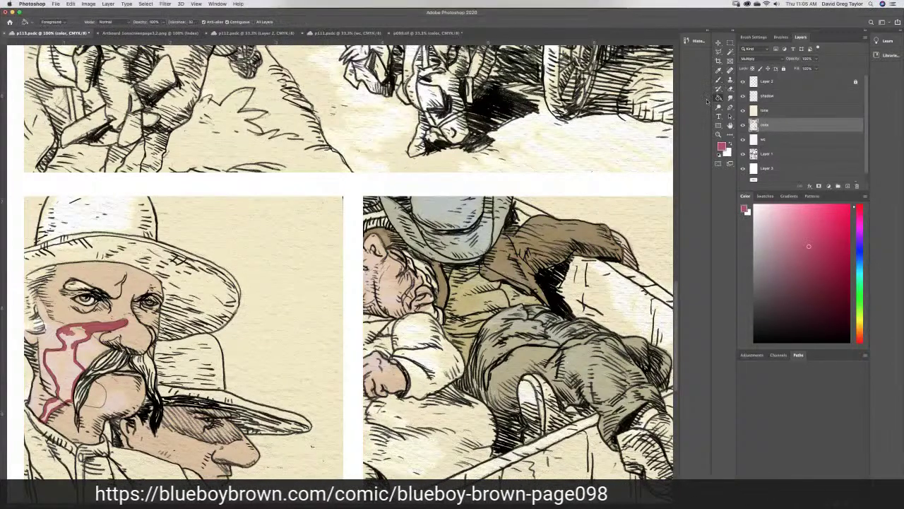
click(58, 366)
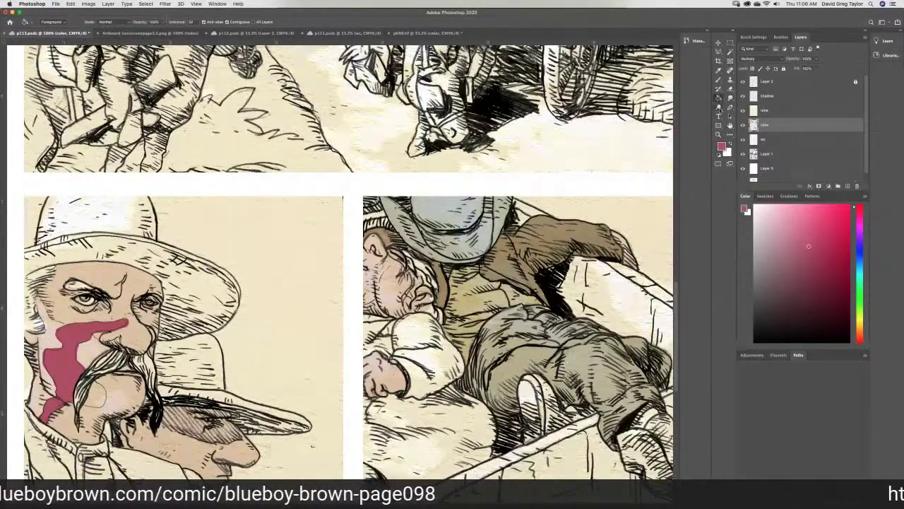
click(719, 80)
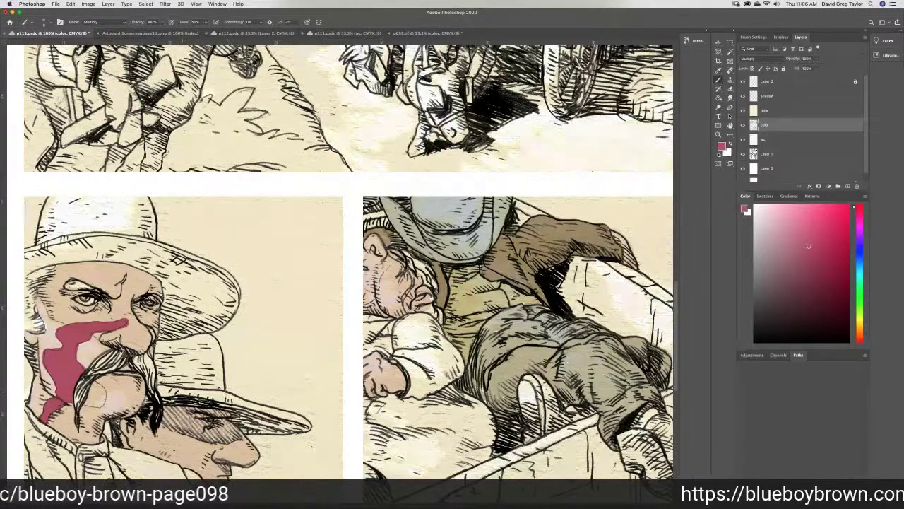
click(93, 392)
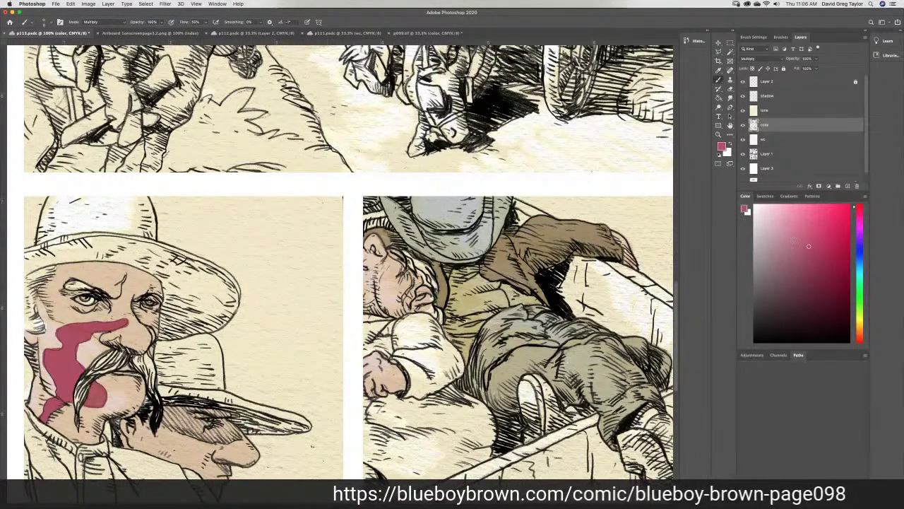
Pick a paler dusty pink and refill the cheek and chin parts of the birthmark with it
drag(807, 246, 791, 241)
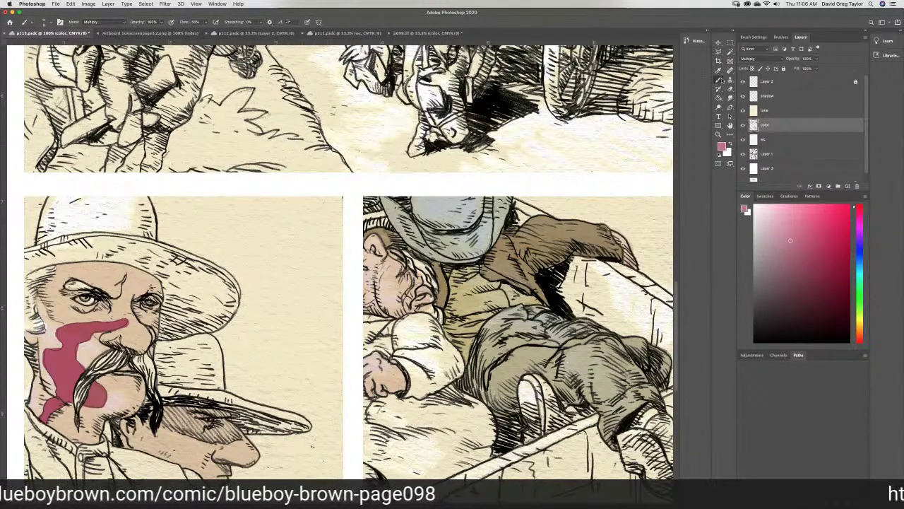
click(719, 97)
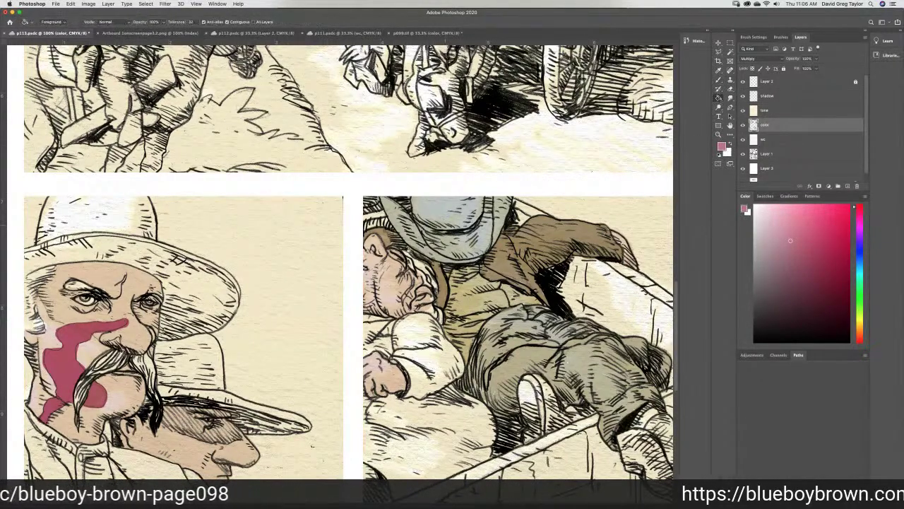
click(69, 369)
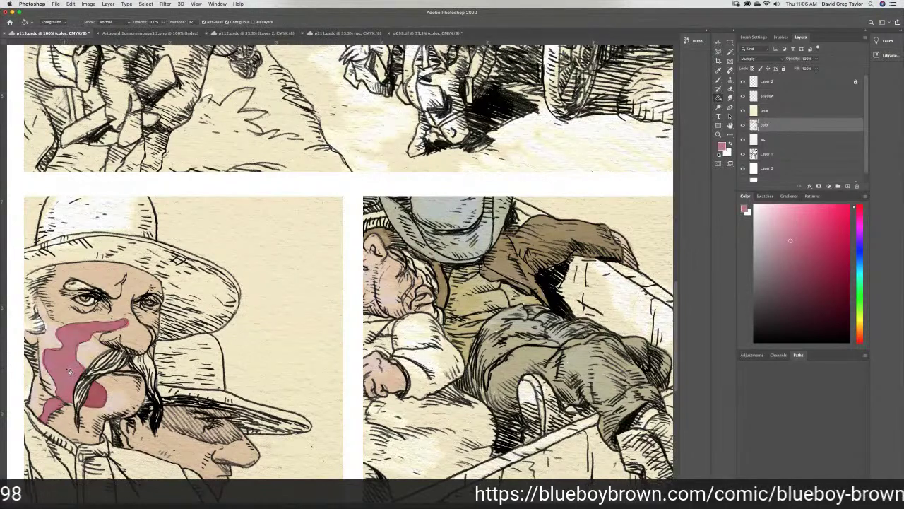
click(96, 390)
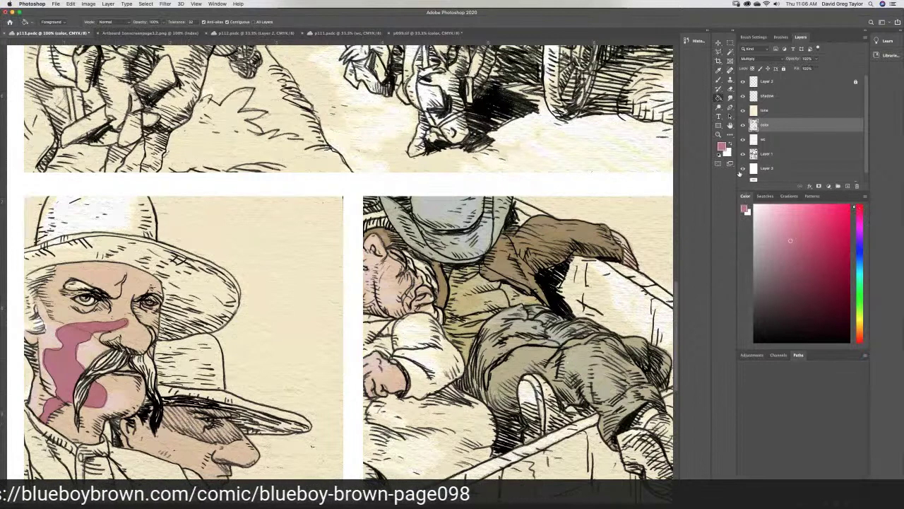
Erase the ink contour lines around the birthmark on Layer 1, and ready the Brush with black as the foreground colour
click(785, 155)
click(730, 88)
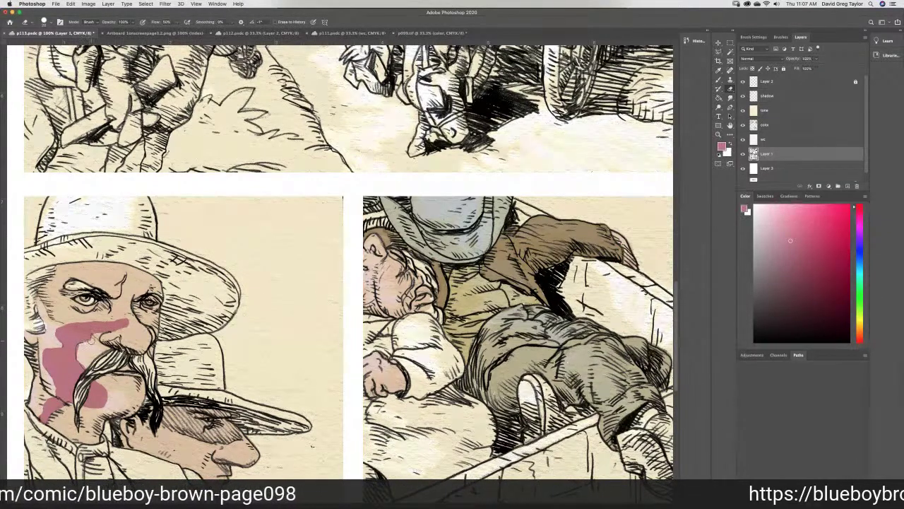
drag(77, 345, 79, 364)
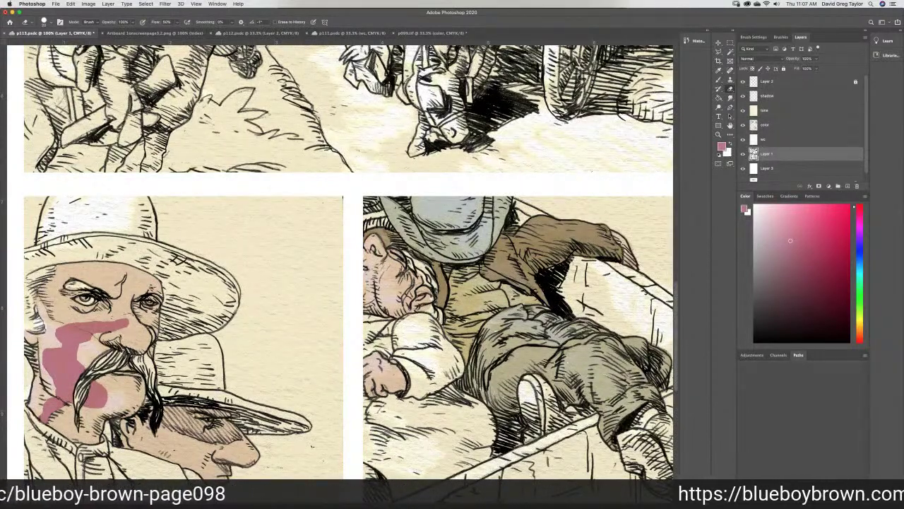
click(756, 338)
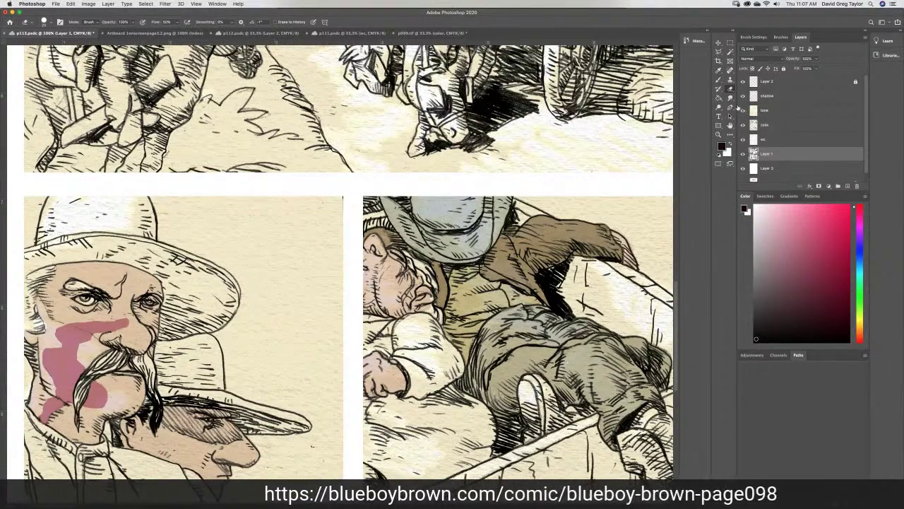
key(b)
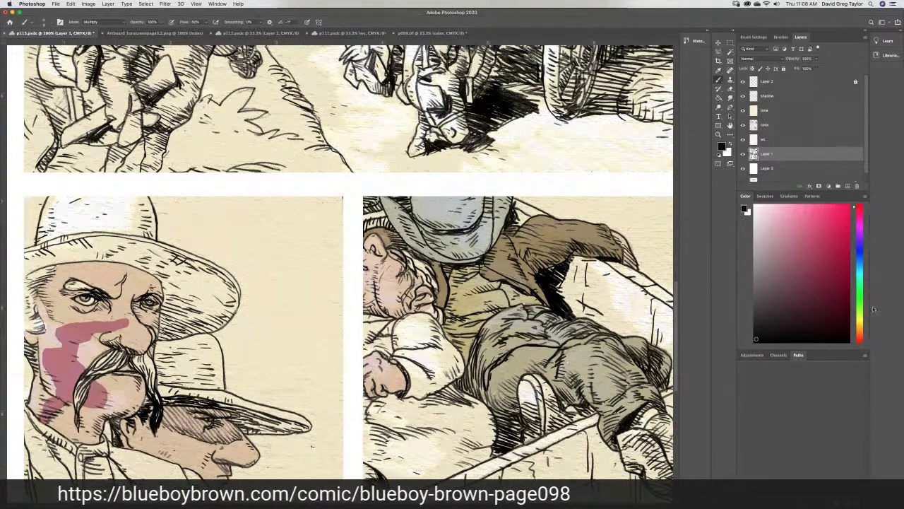
Make the color layer active again, leaving its layer style settings unchanged
double_click(788, 124)
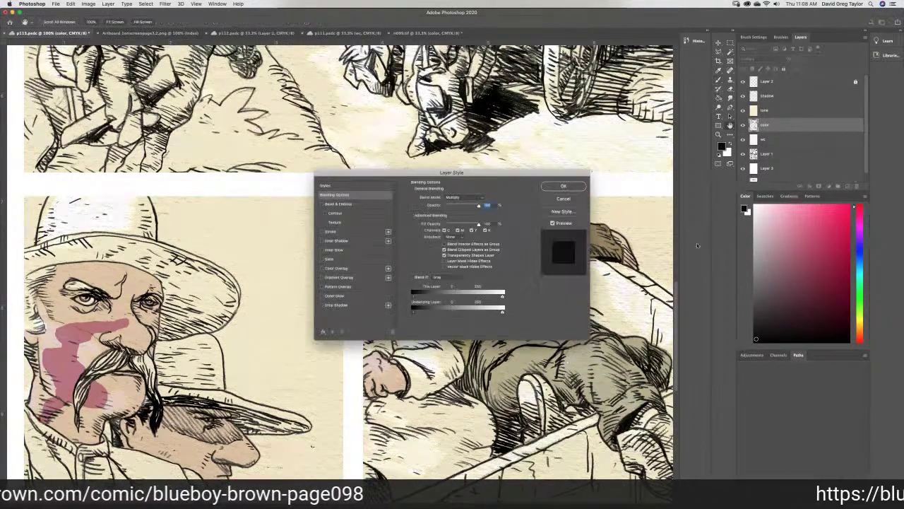
click(563, 198)
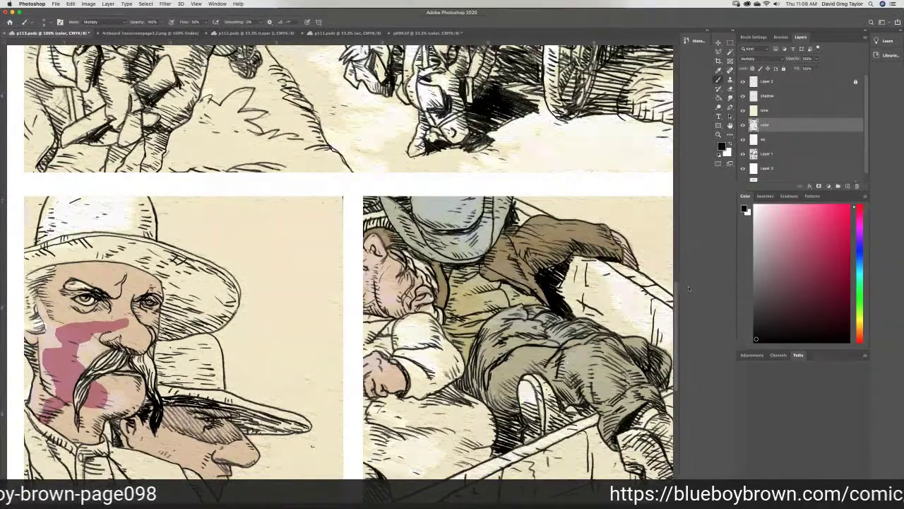
scroll(676, 297, up, 5)
scroll(682, 295, down, 5)
scroll(686, 293, up, 1)
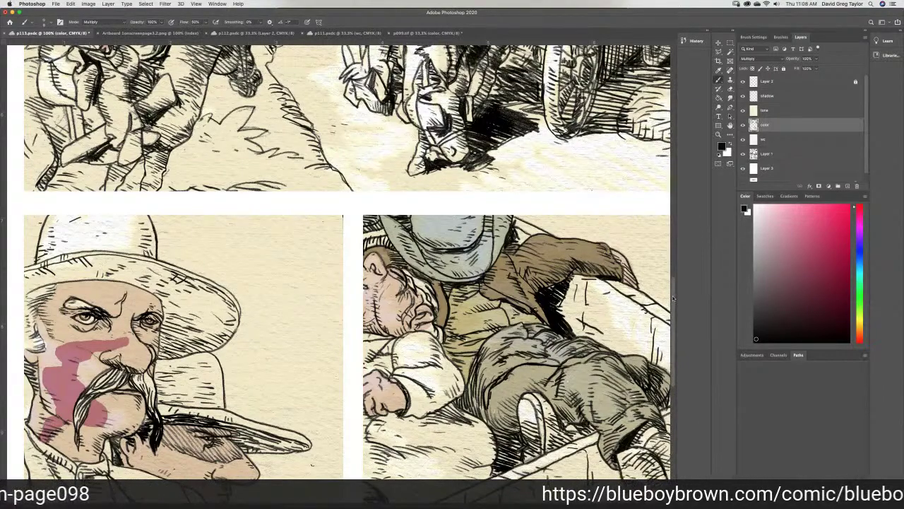
Sample the light grey of the coat in p099.tif with the tone layer hidden, and return to p113 with the Brush
scroll(673, 298, up, 5)
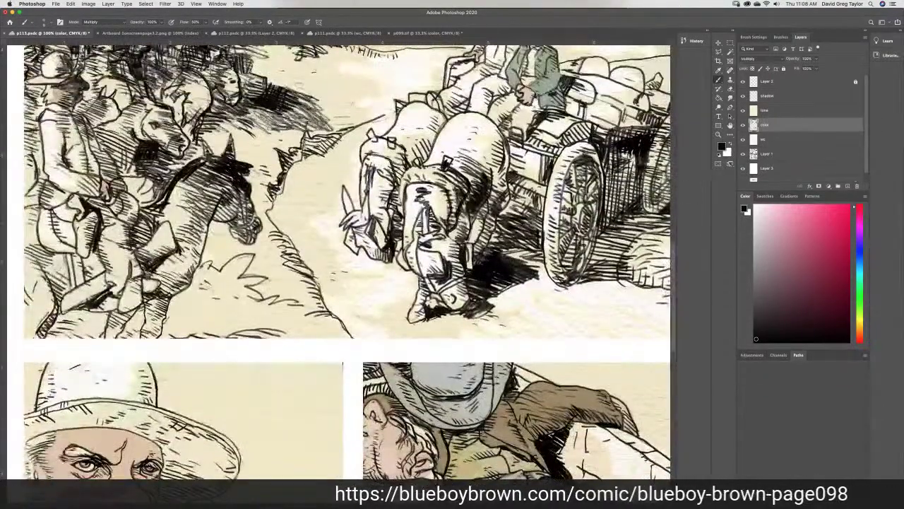
click(719, 70)
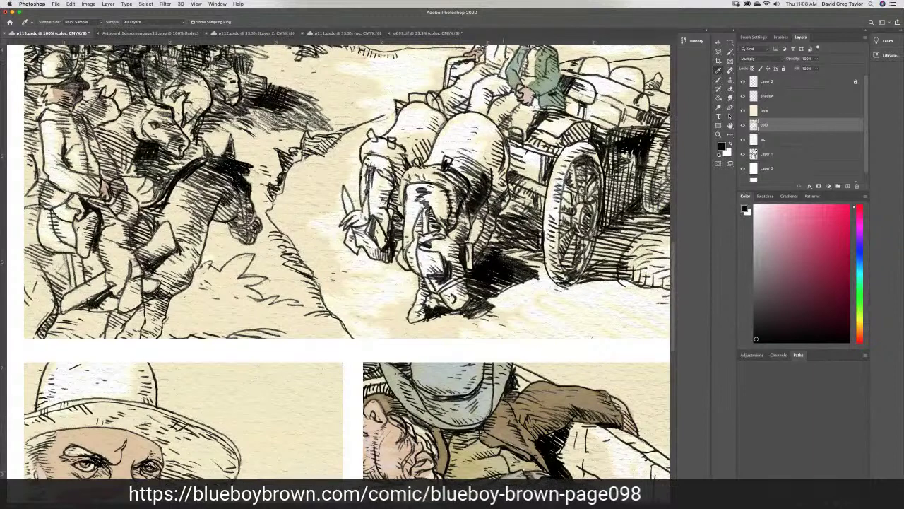
click(423, 33)
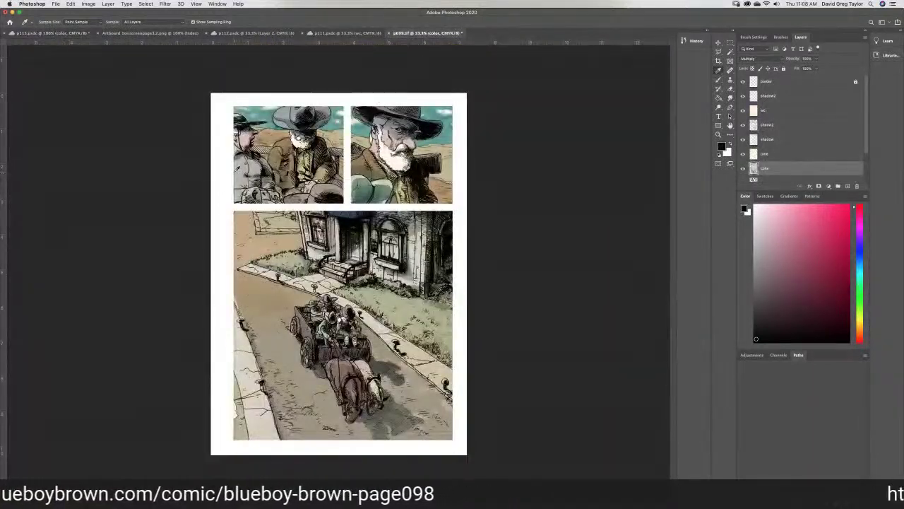
click(238, 167)
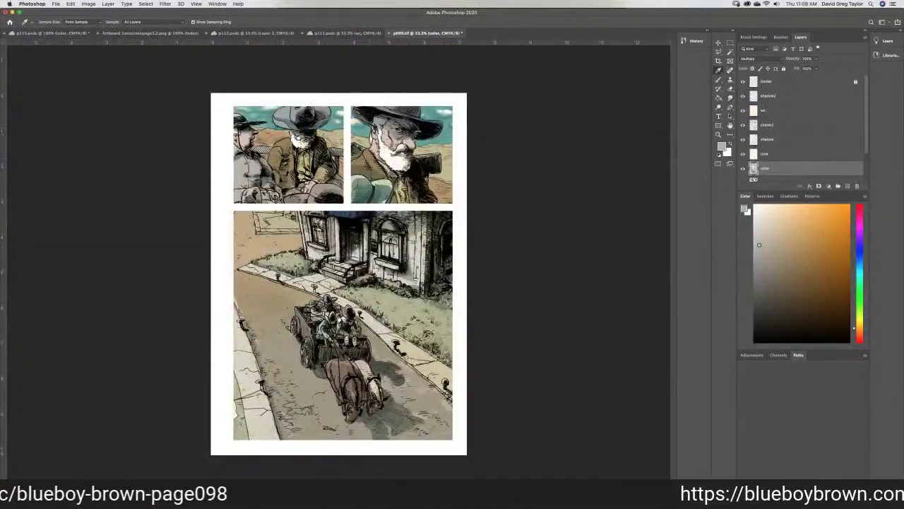
click(238, 164)
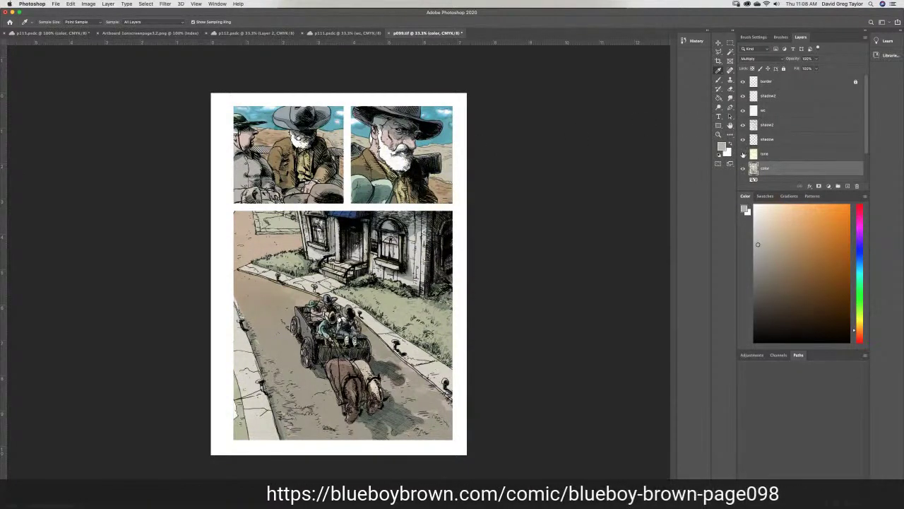
click(44, 33)
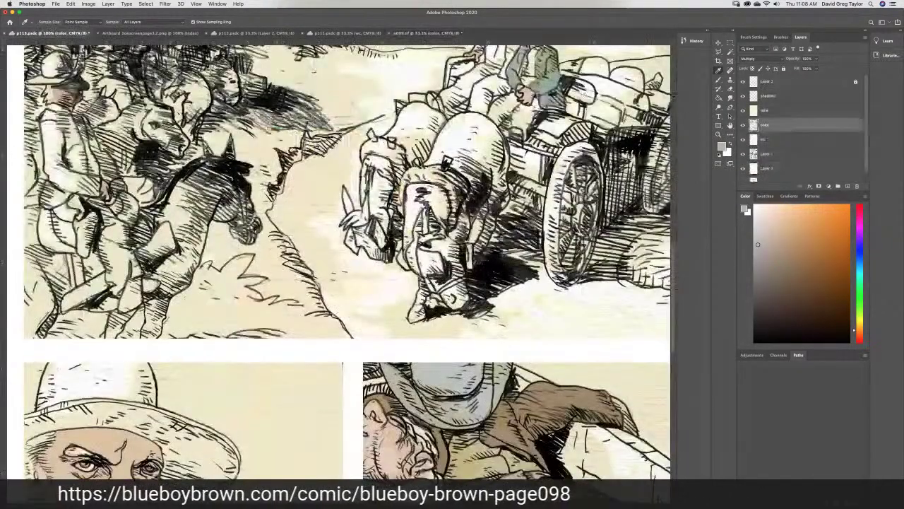
key(b)
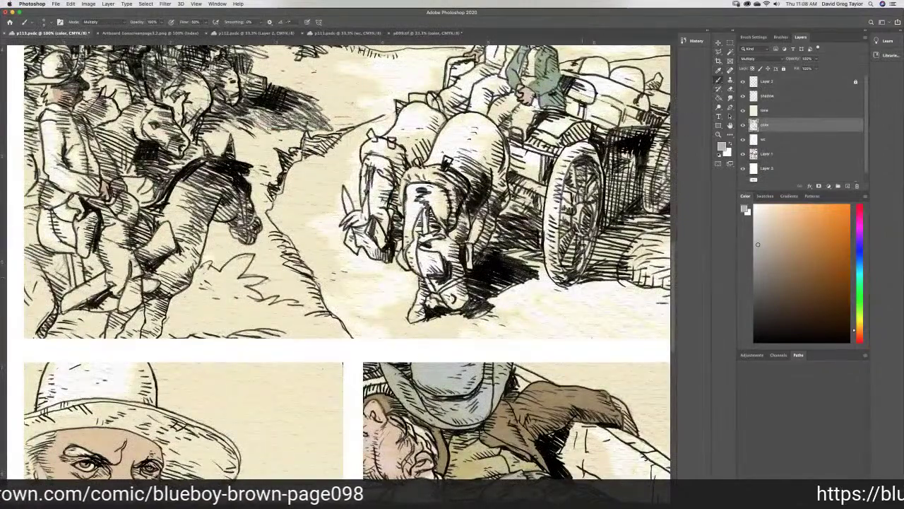
Outline the sleeping man's sleeve and clothing in the lower wagon panel with light grey and fill the enclosed areas
scroll(696, 359, down, 5)
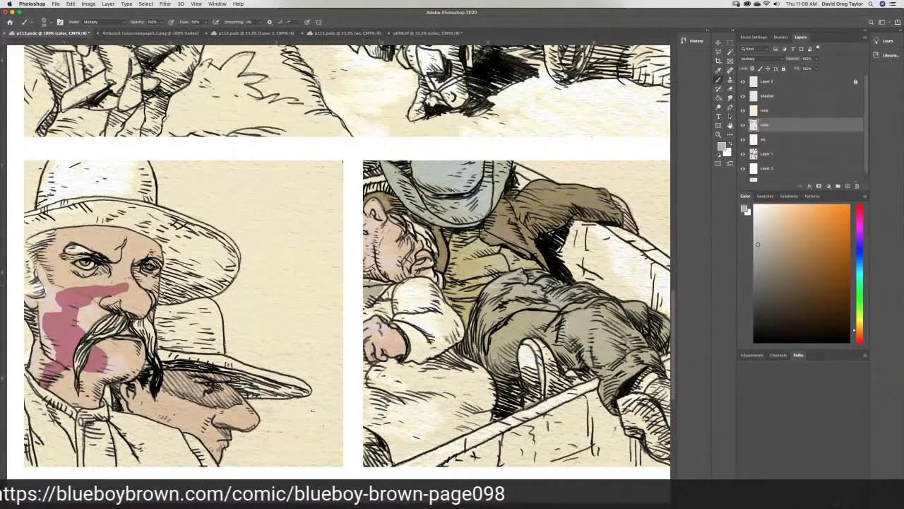
mouse_move(389, 286)
mouse_down()
mouse_move(426, 280)
mouse_move(434, 288)
mouse_move(457, 318)
mouse_move(459, 341)
mouse_move(449, 346)
mouse_move(492, 392)
mouse_move(480, 424)
mouse_move(421, 450)
mouse_up()
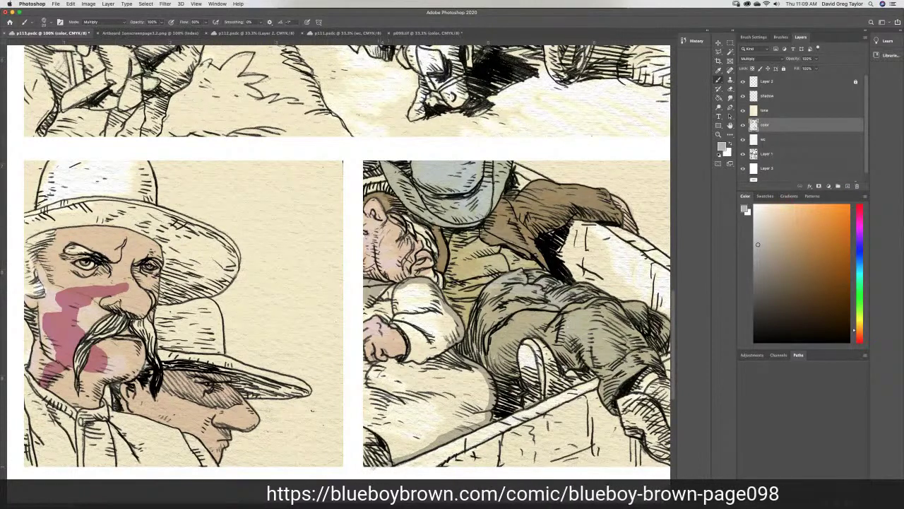
mouse_move(366, 449)
mouse_down()
mouse_move(366, 434)
mouse_move(374, 458)
mouse_move(392, 435)
mouse_move(366, 396)
mouse_up()
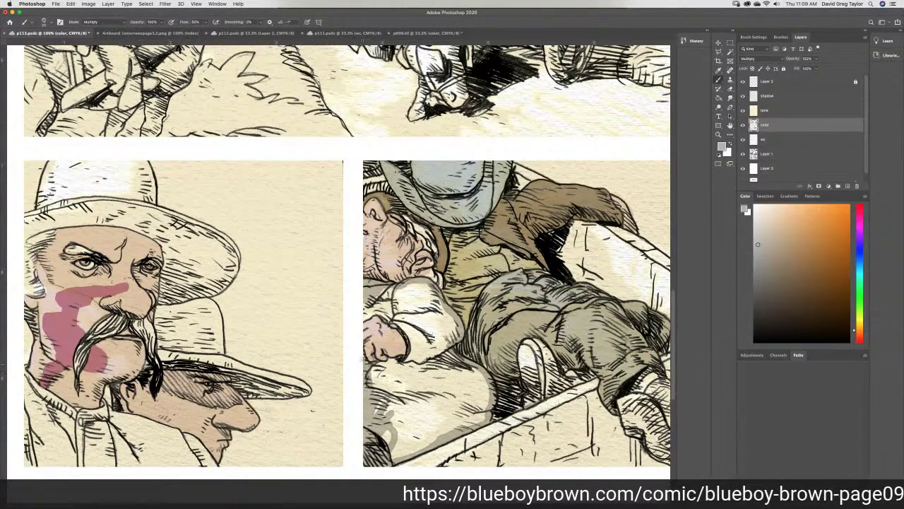
mouse_move(395, 360)
mouse_down()
mouse_move(412, 347)
mouse_move(406, 333)
mouse_move(365, 310)
mouse_up()
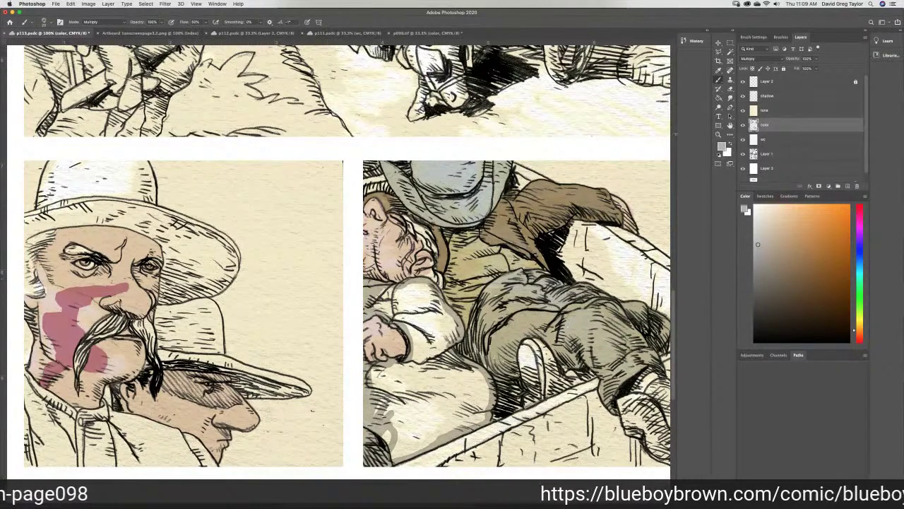
click(719, 98)
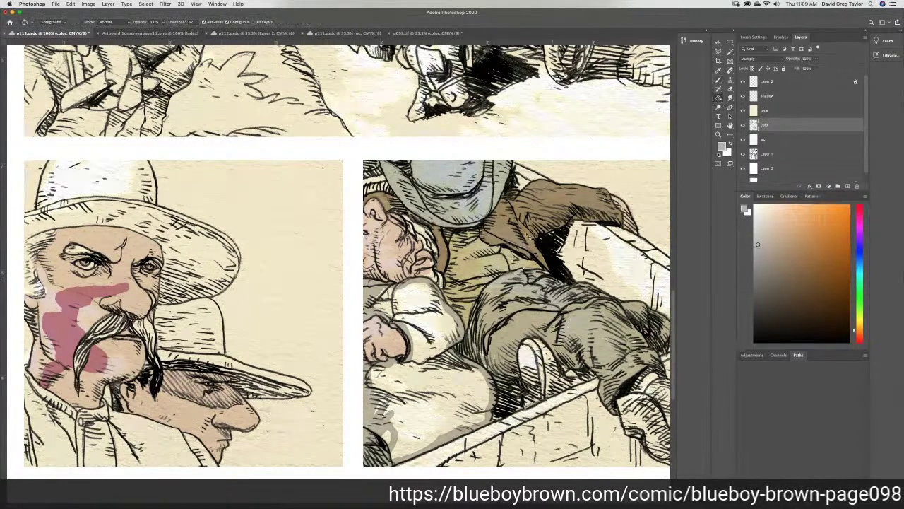
click(432, 393)
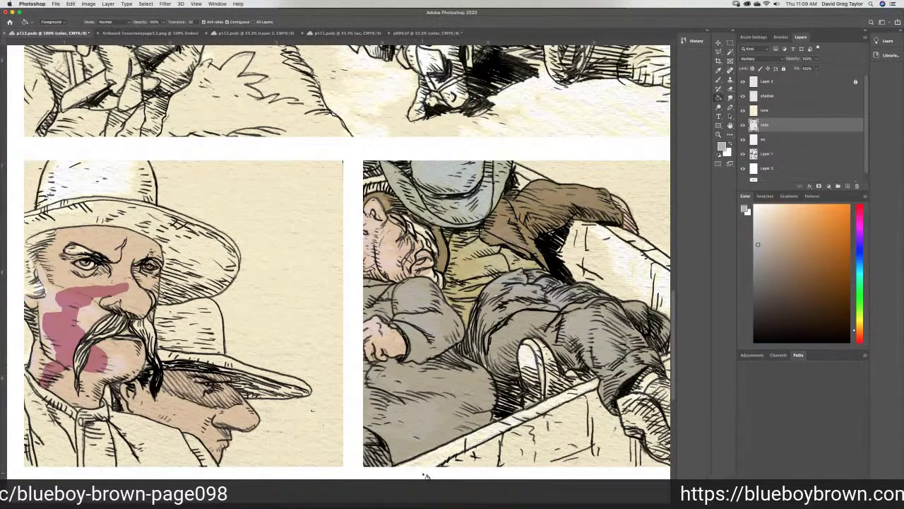
Check pages p099.tif and p112, and sample a tan brown from the boots on page p111 with the tone layer hidden
click(719, 79)
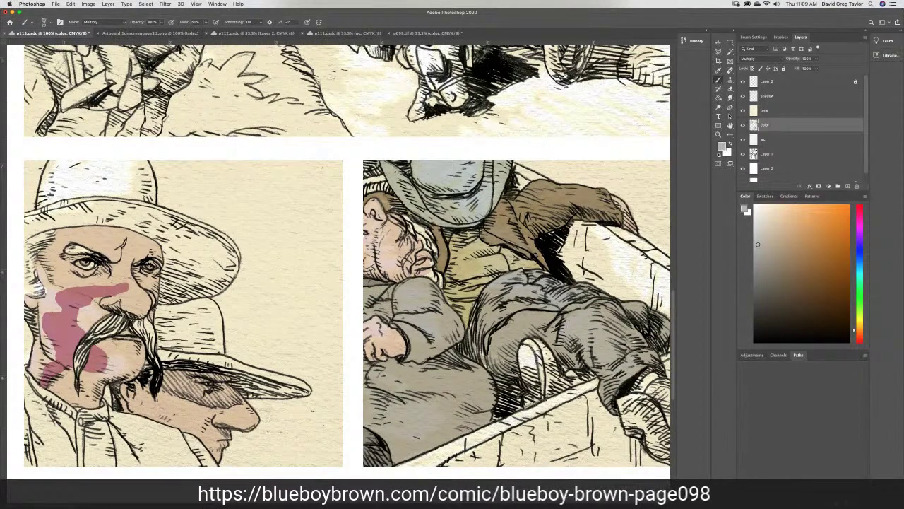
scroll(675, 342, up, 5)
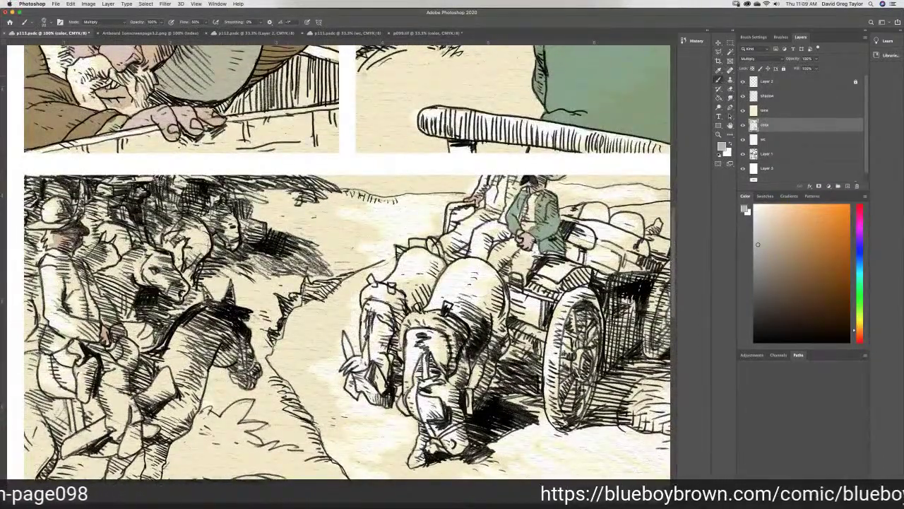
click(424, 33)
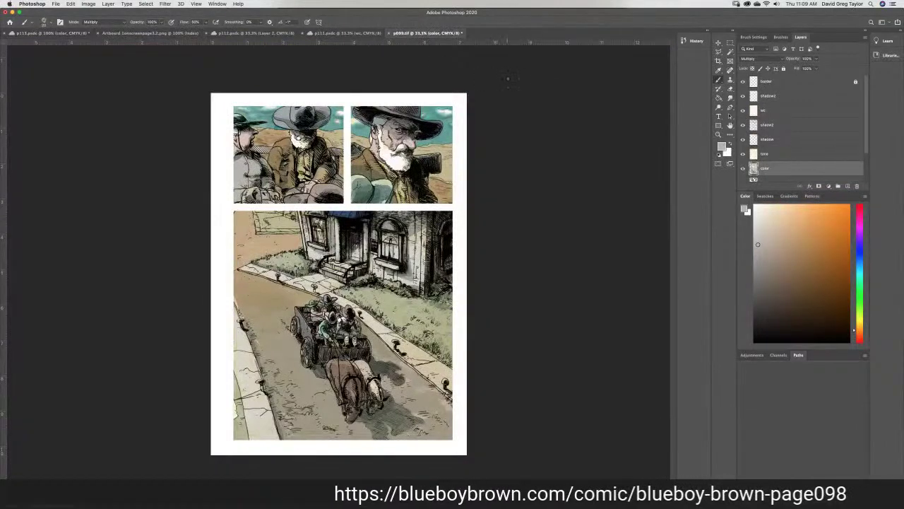
click(237, 33)
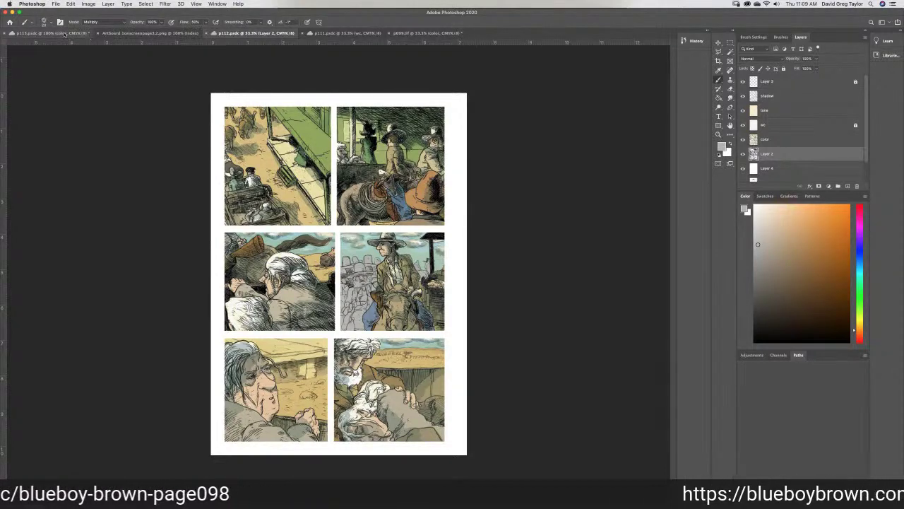
click(333, 33)
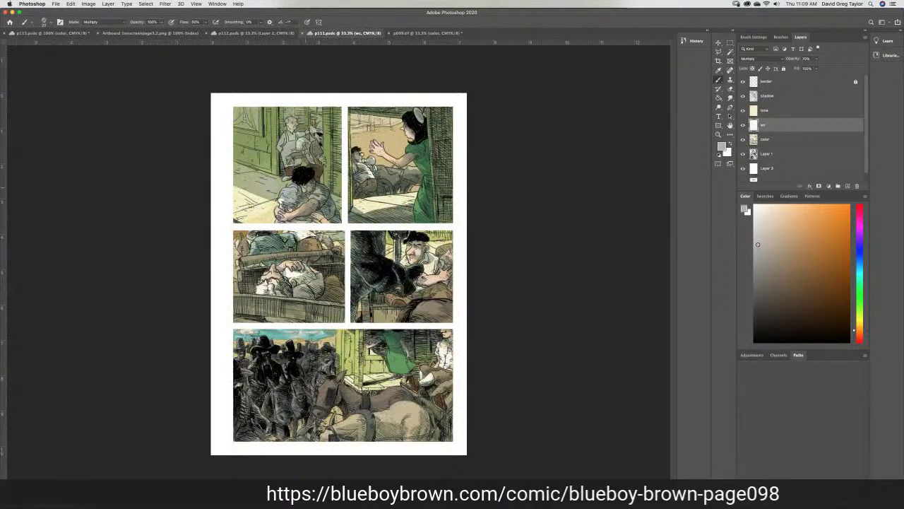
key(i)
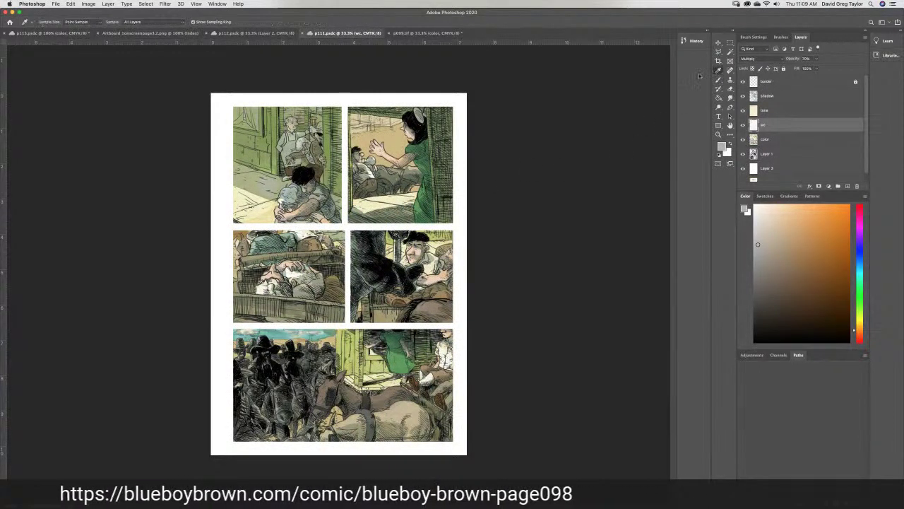
click(433, 375)
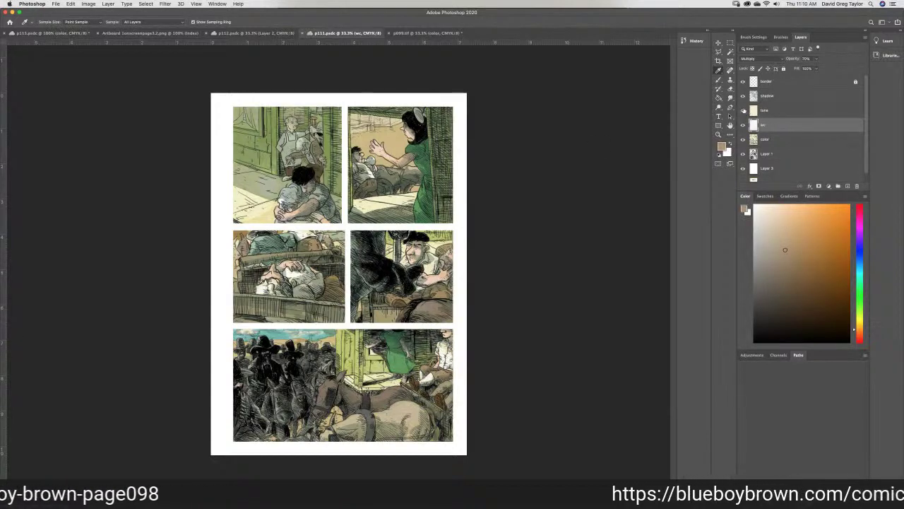
click(436, 370)
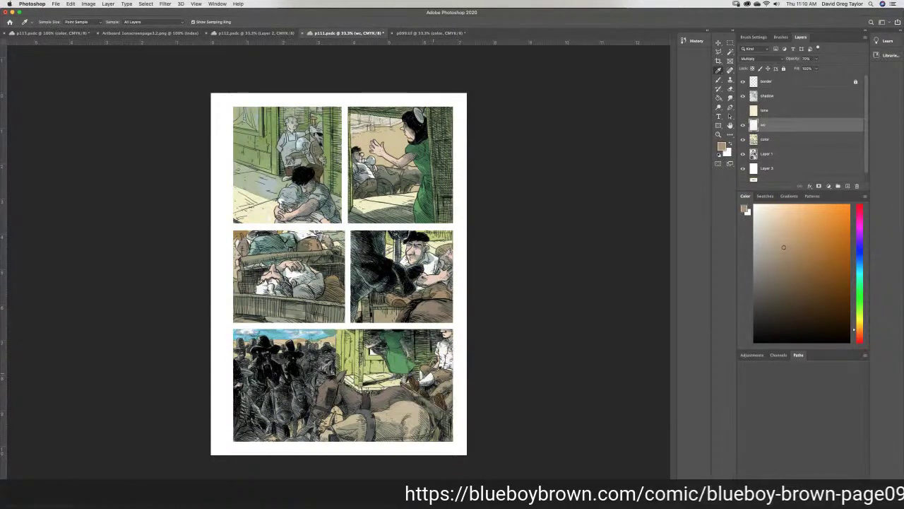
Try the sampled tan brown on the seated figure at the front of p113's wagon, and undo the stroke
click(57, 33)
key(b)
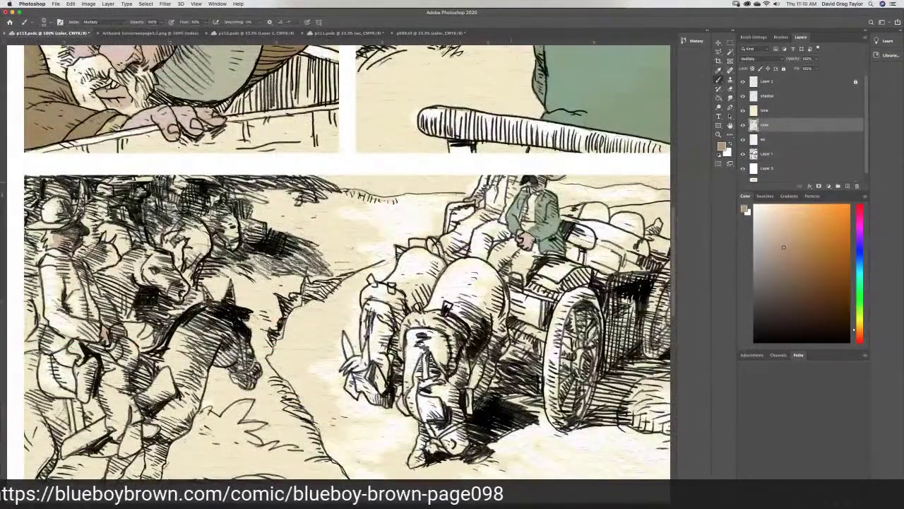
drag(473, 224, 480, 214)
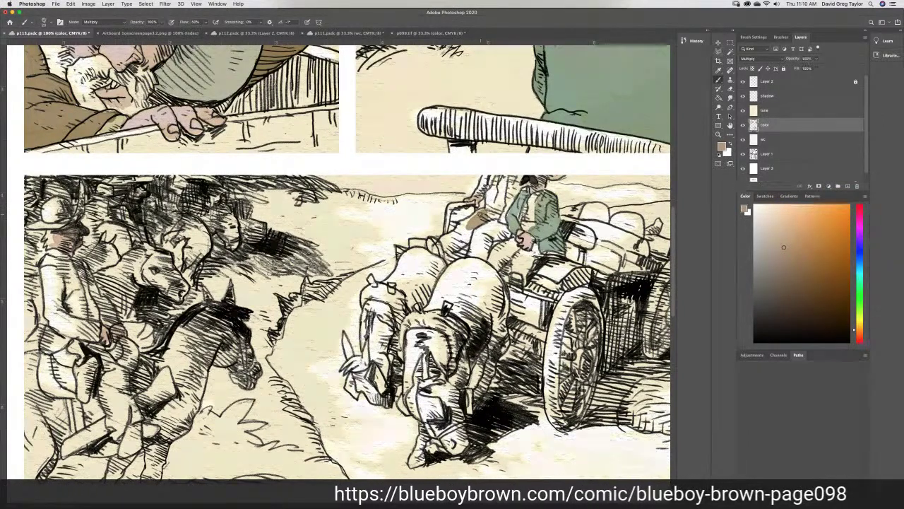
key(super+z)
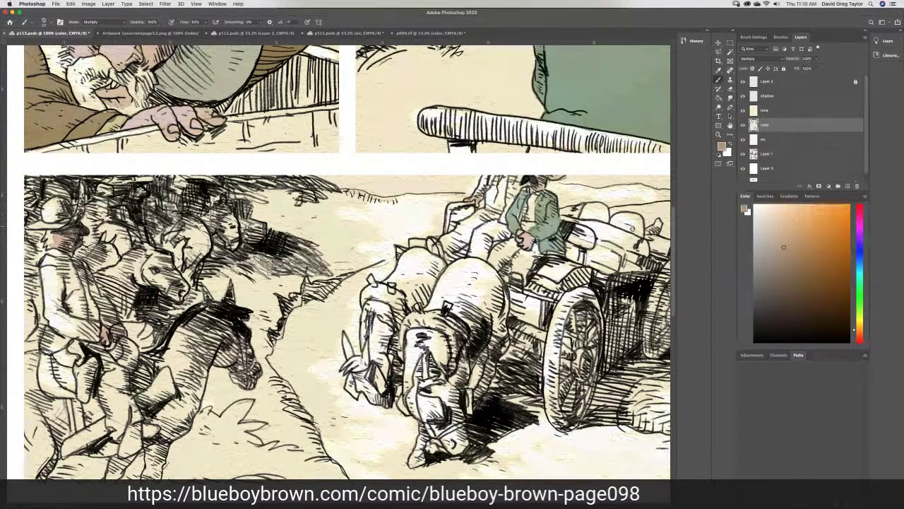
Strengthen the ink contour of the wagon's front rail behind the horses in near-black on Layer 1, and save p113
click(755, 327)
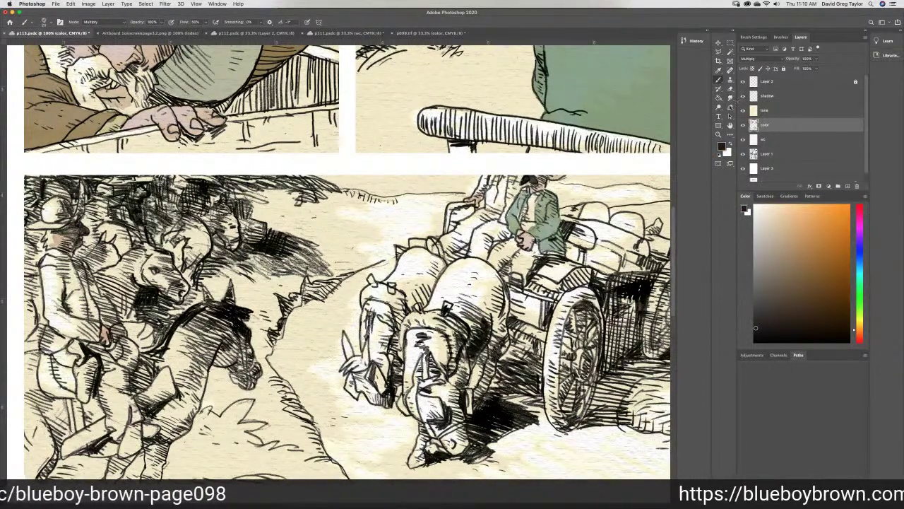
click(777, 155)
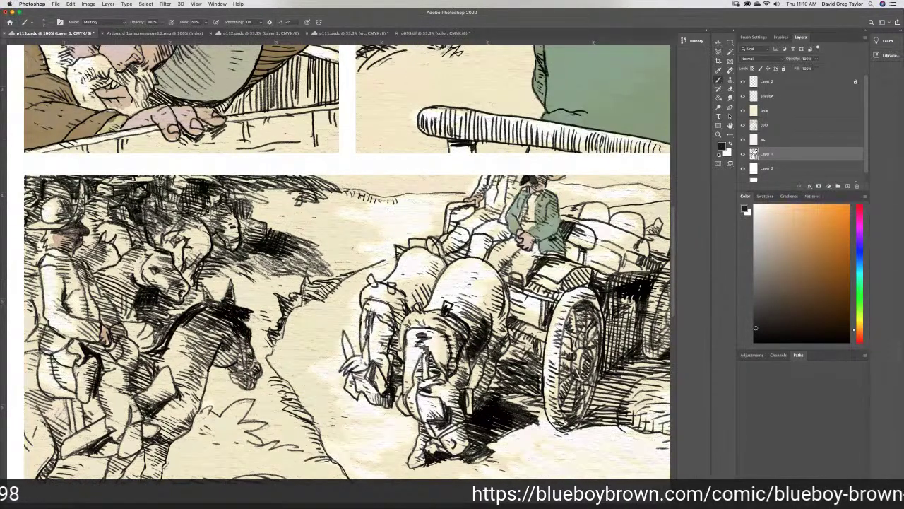
key(super+plus)
key(super+plus)
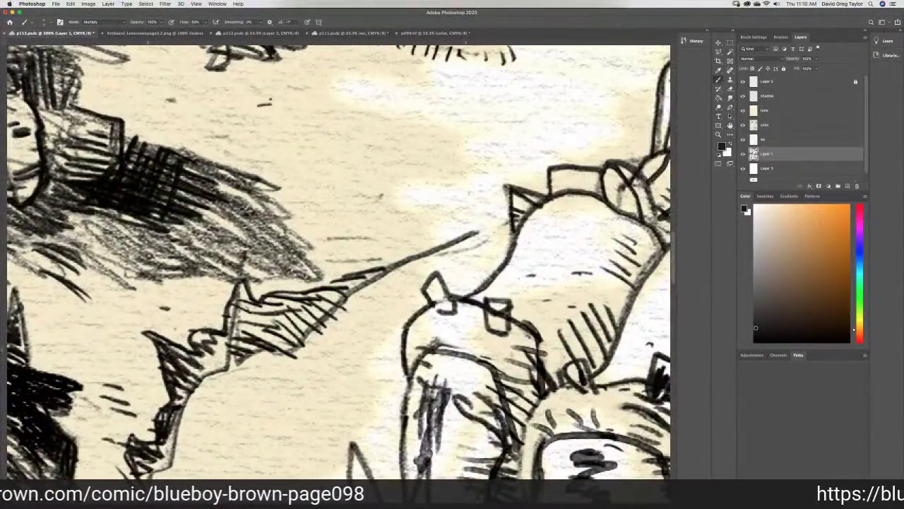
scroll(407, 251, right, 10)
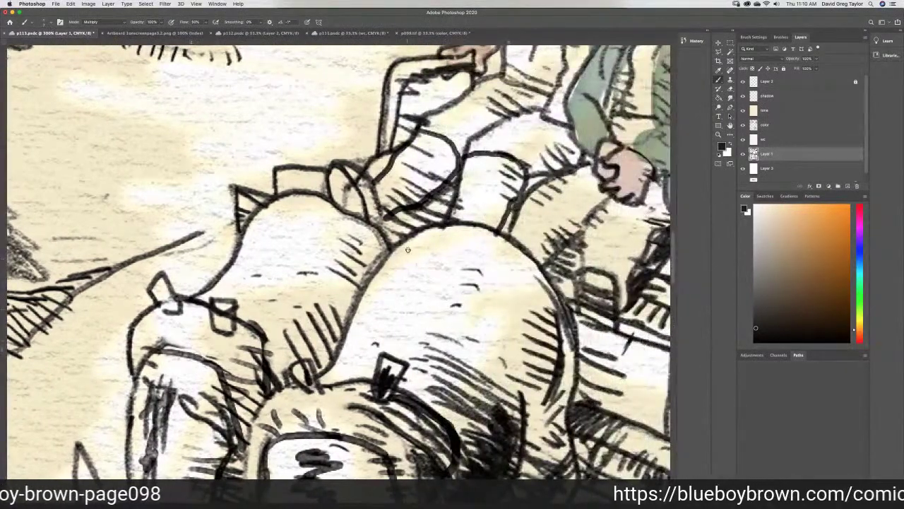
drag(377, 151, 373, 182)
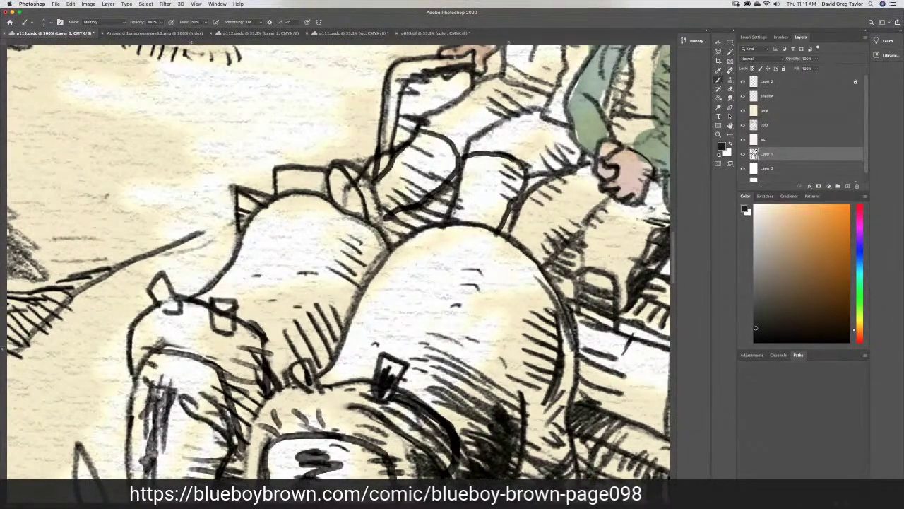
scroll(340, 247, right, 5)
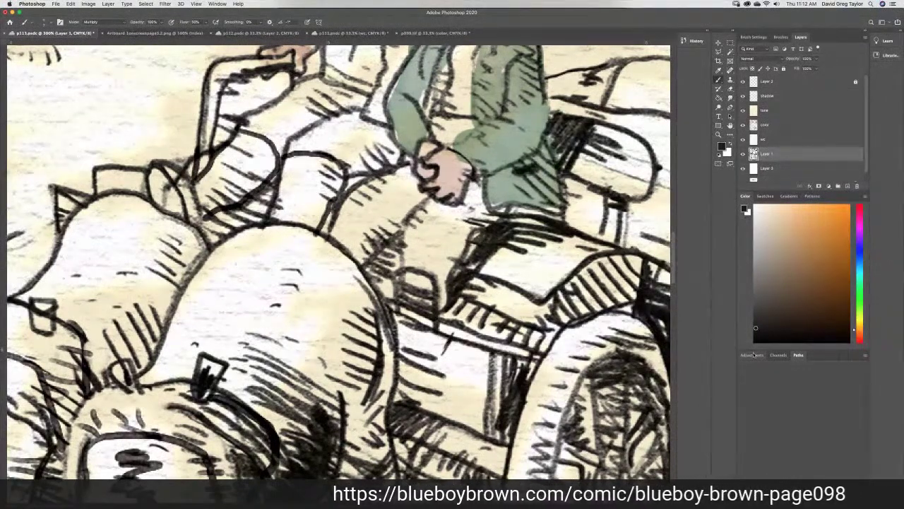
key(super+s)
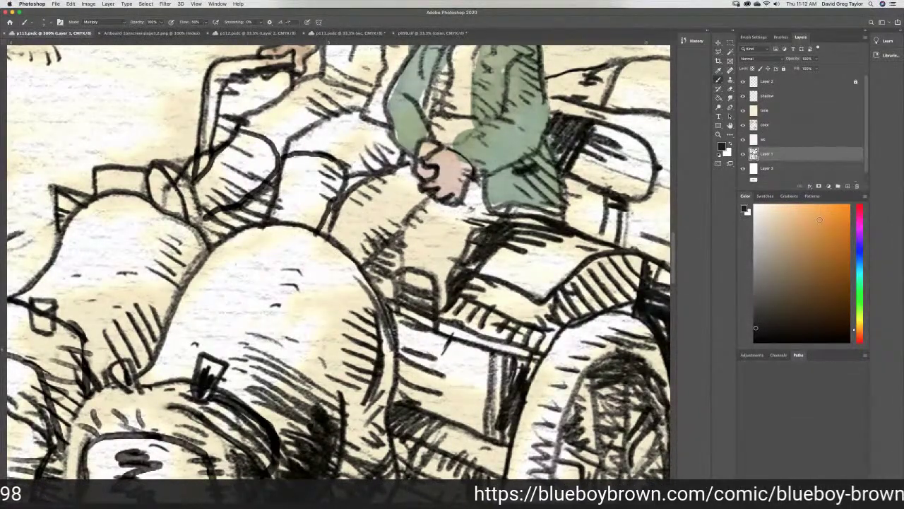
click(787, 127)
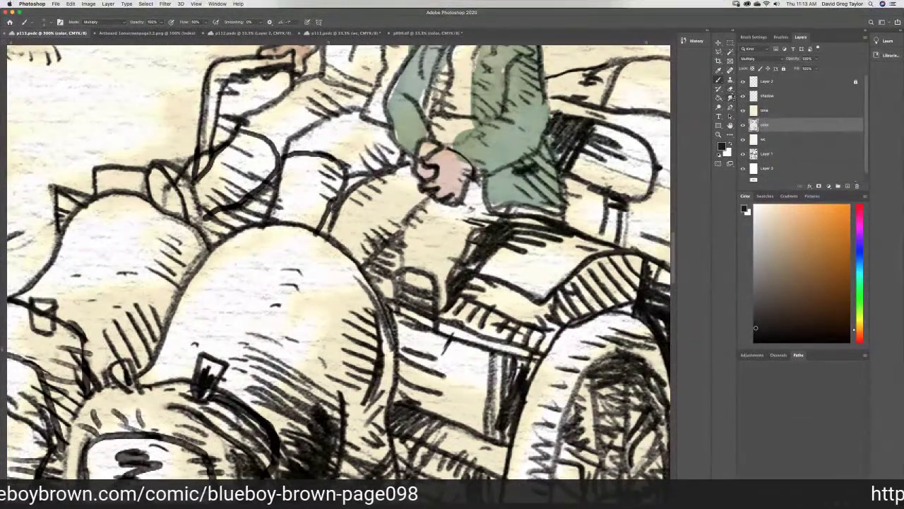
click(729, 89)
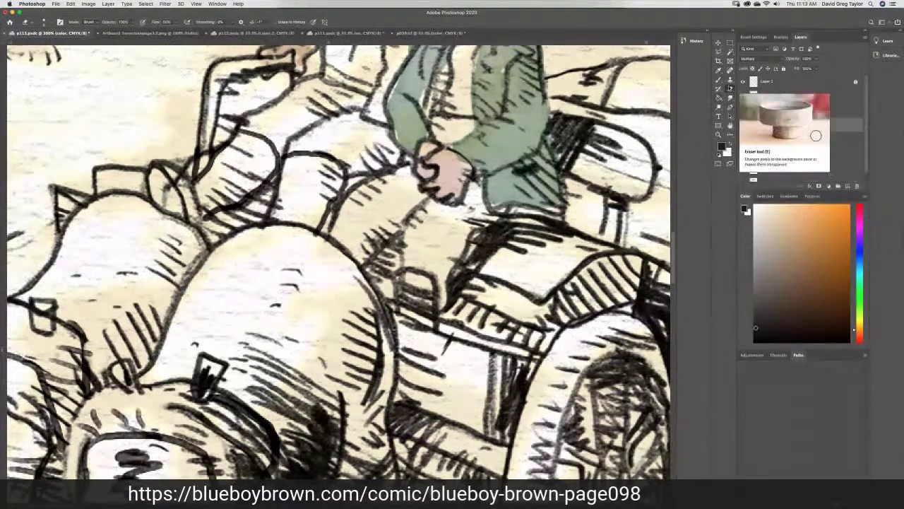
click(730, 79)
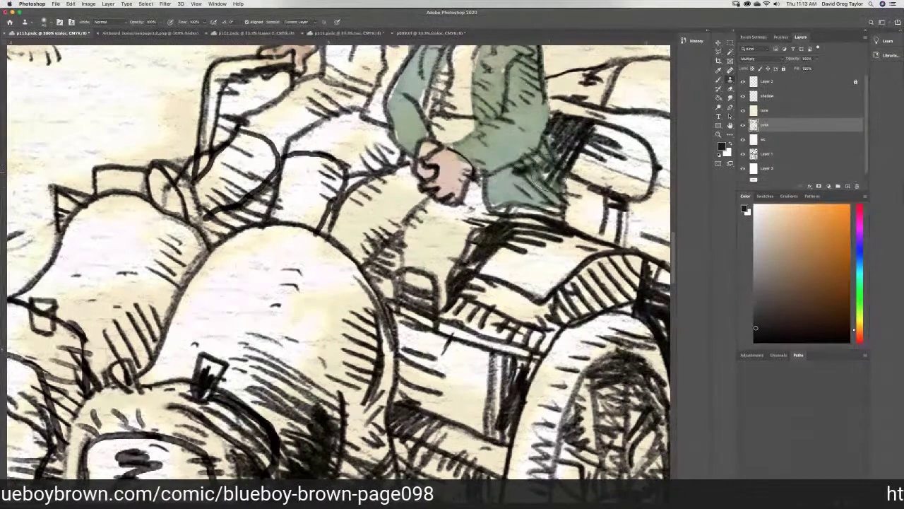
click(731, 98)
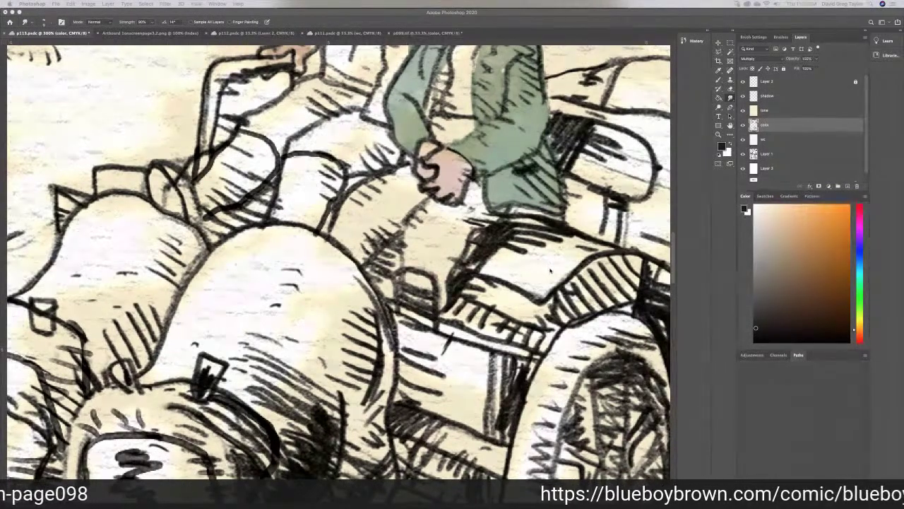
Erase the stray ink strokes on Layer 1 at the base of the wagon's curved front rail behind the horses
drag(675, 261, 691, 241)
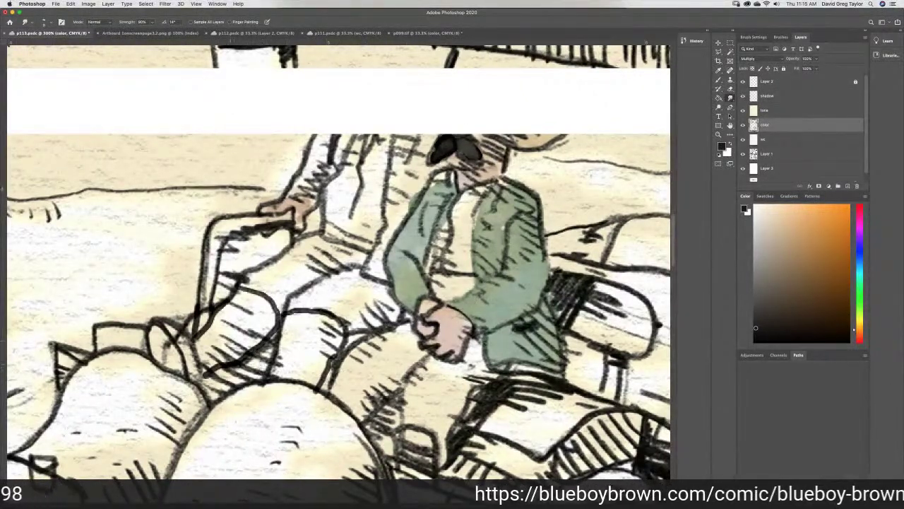
click(730, 87)
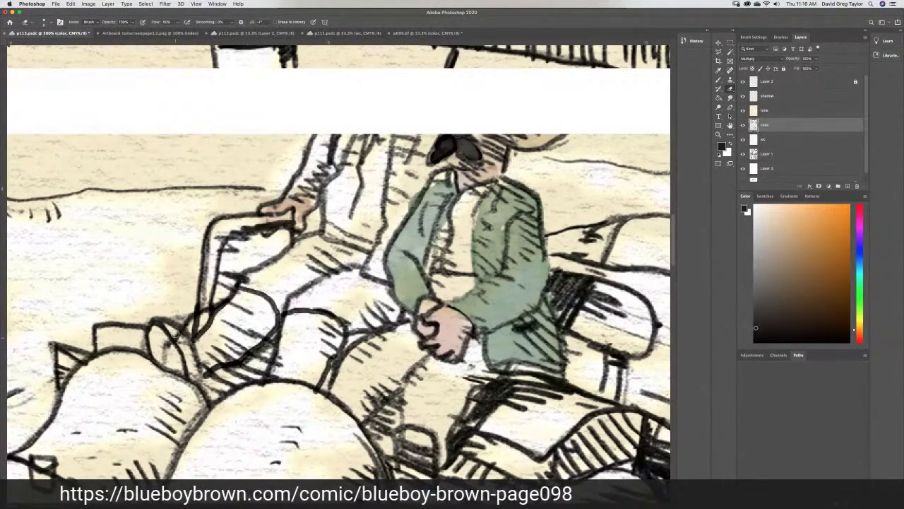
click(785, 155)
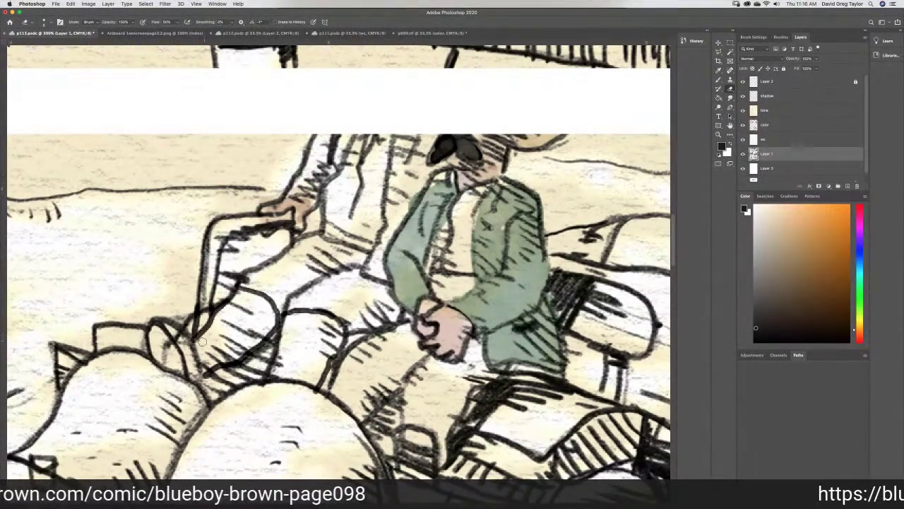
mouse_move(179, 337)
mouse_down()
mouse_move(164, 342)
mouse_move(164, 358)
mouse_move(205, 324)
mouse_move(205, 310)
mouse_up()
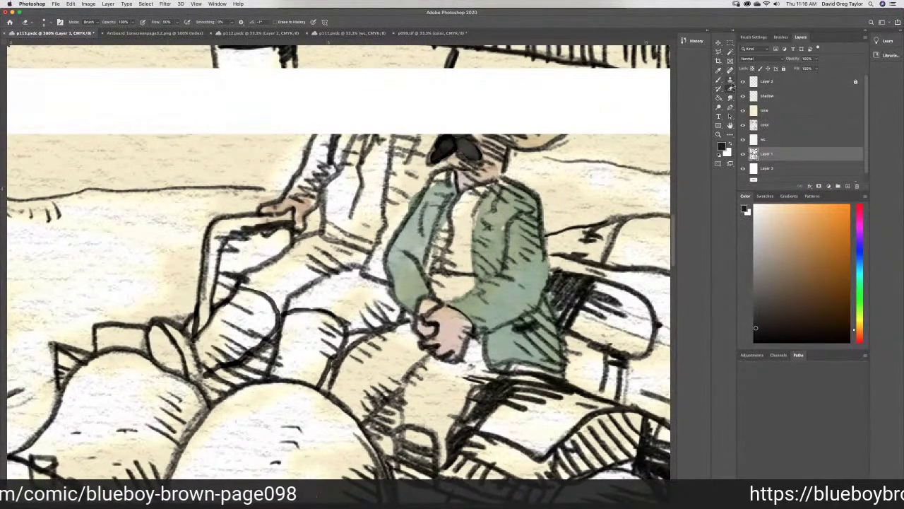
Make p113's color layer active, sample a tan brown from the seated figure in page p111's bottom panel, and return to p113
click(776, 125)
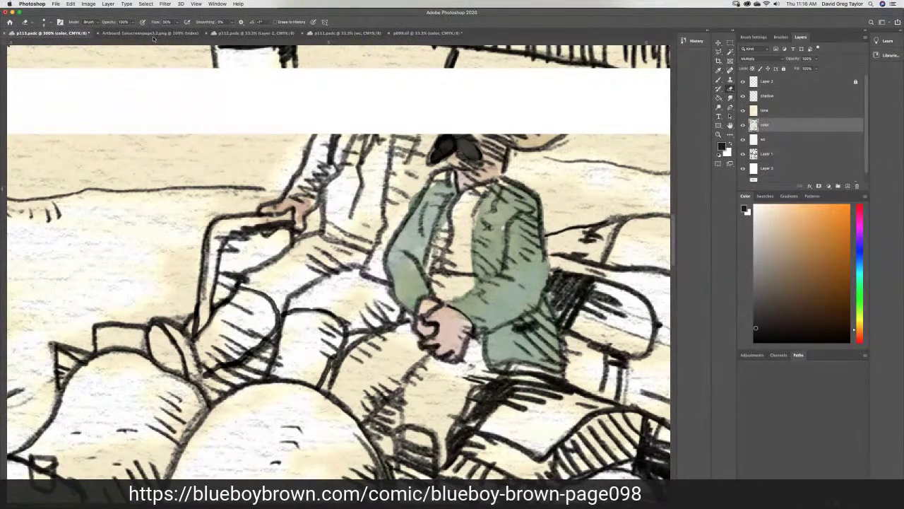
click(243, 33)
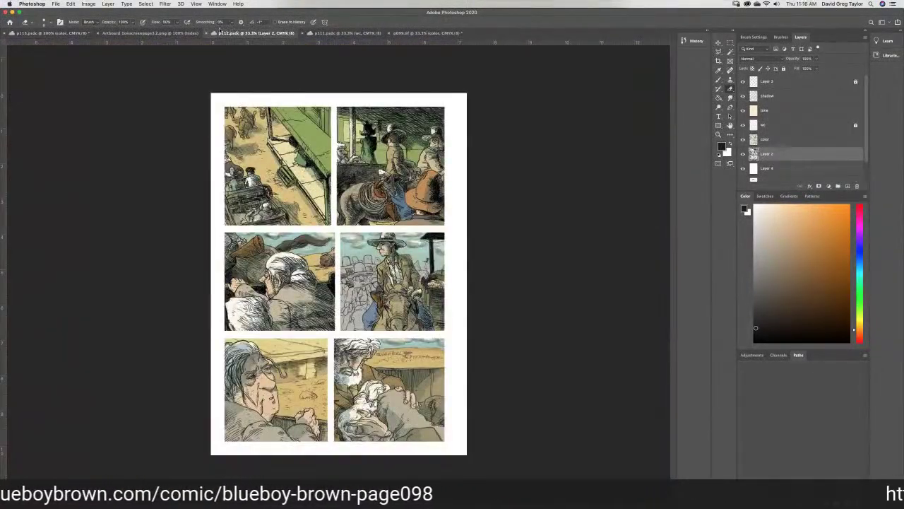
click(98, 33)
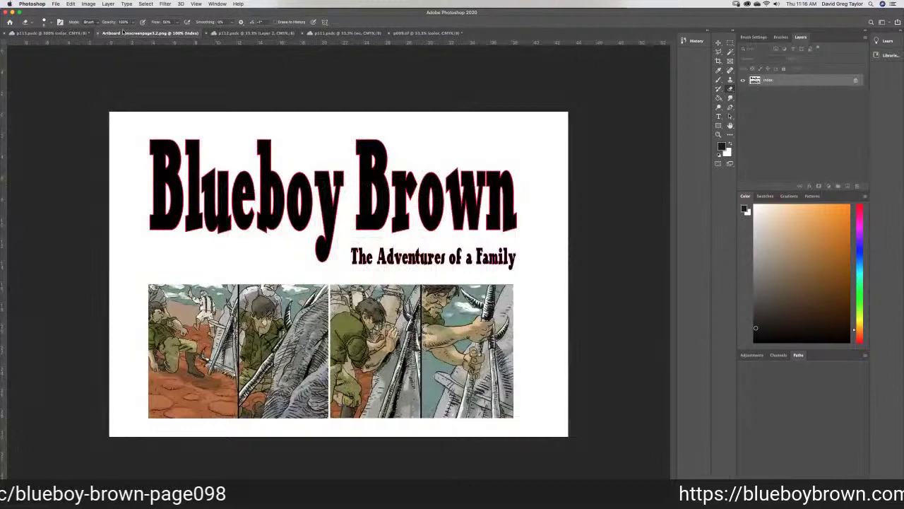
click(322, 33)
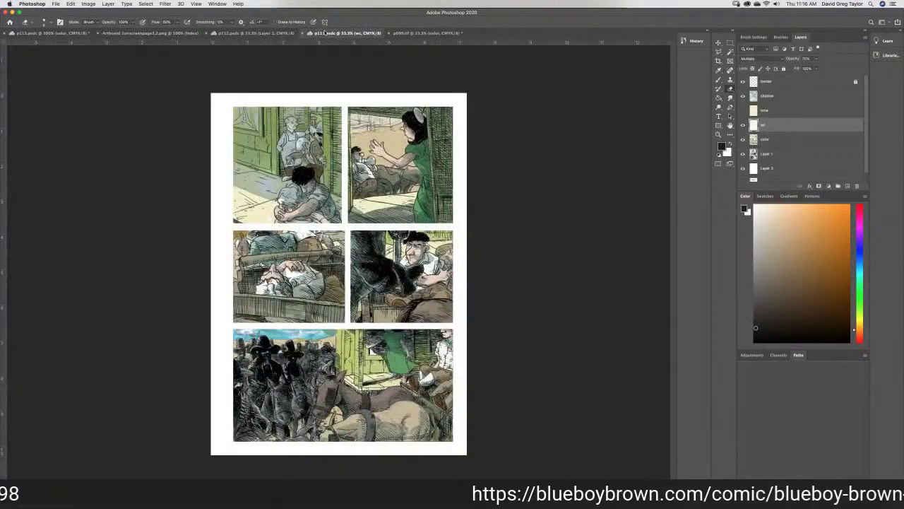
click(718, 70)
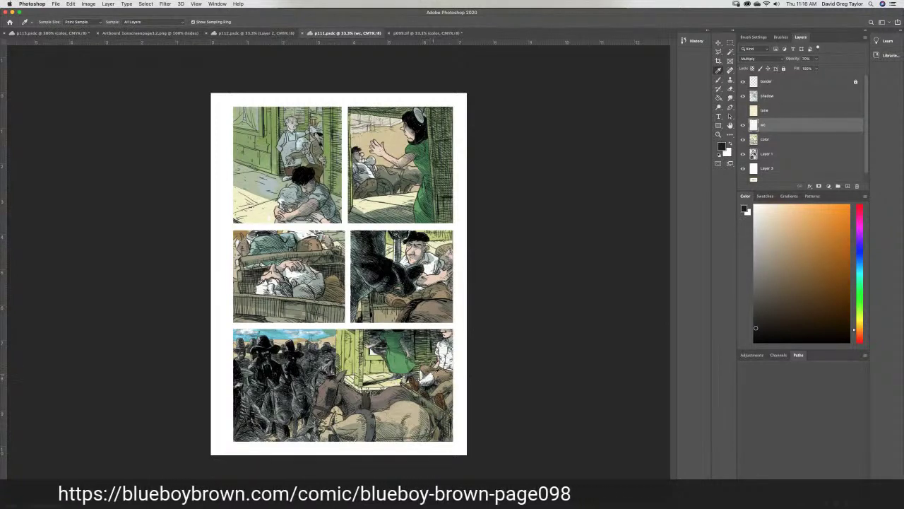
click(433, 373)
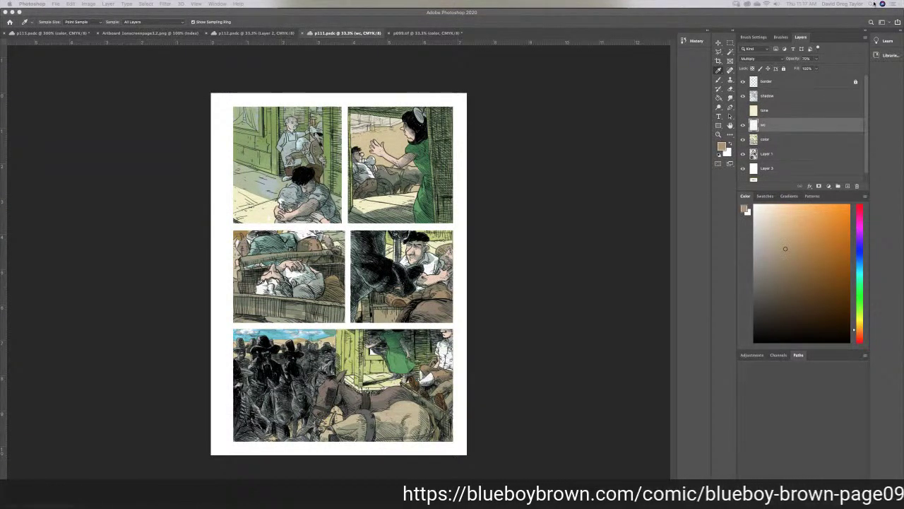
click(42, 34)
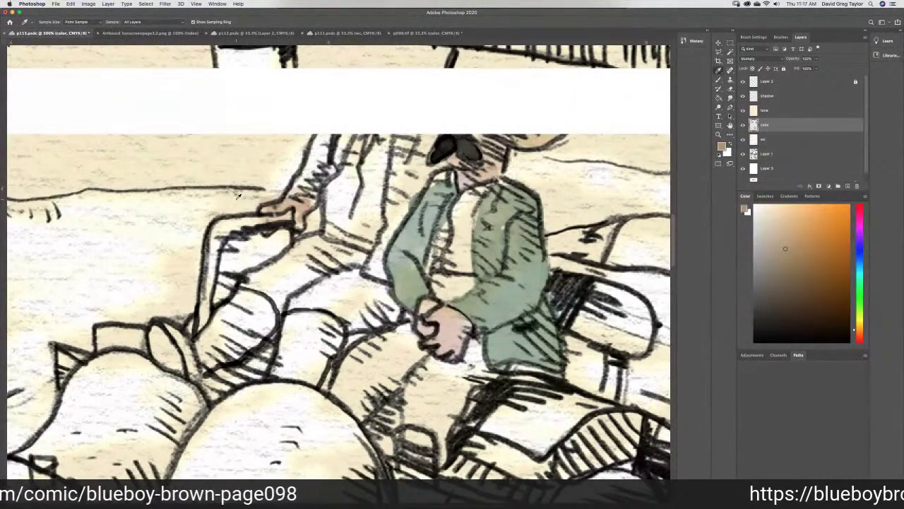
Review the whole of page p113, save it, and switch to the Blueboy Brown title artboard
key(super+minus)
key(super+minus)
key(super+minus)
key(super+minus)
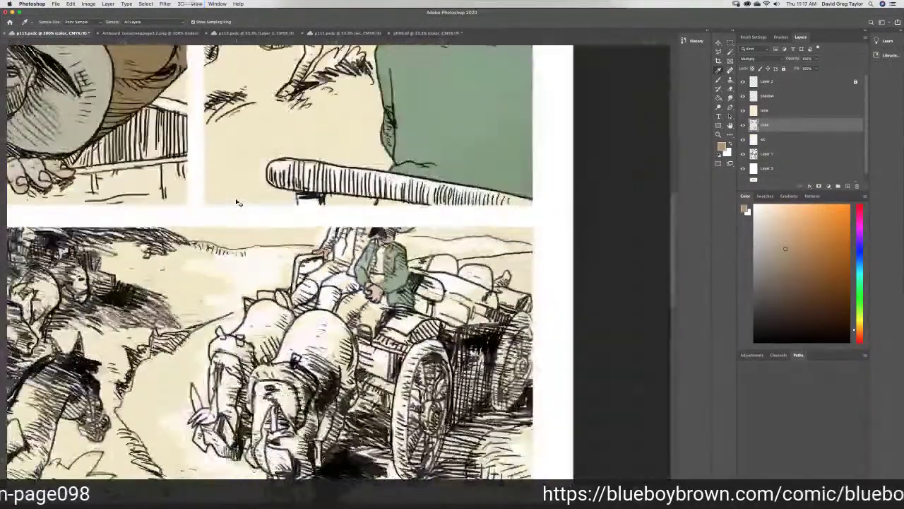
key(super+minus)
key(super+minus)
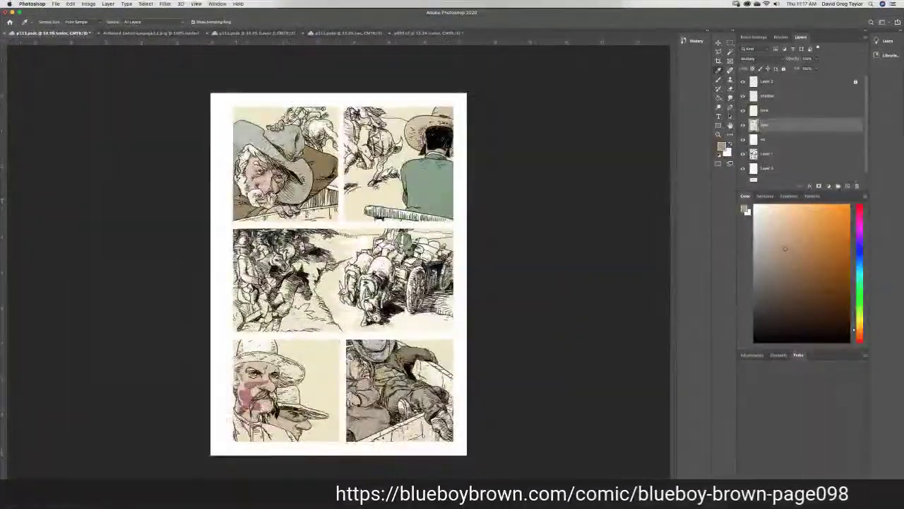
key(super+s)
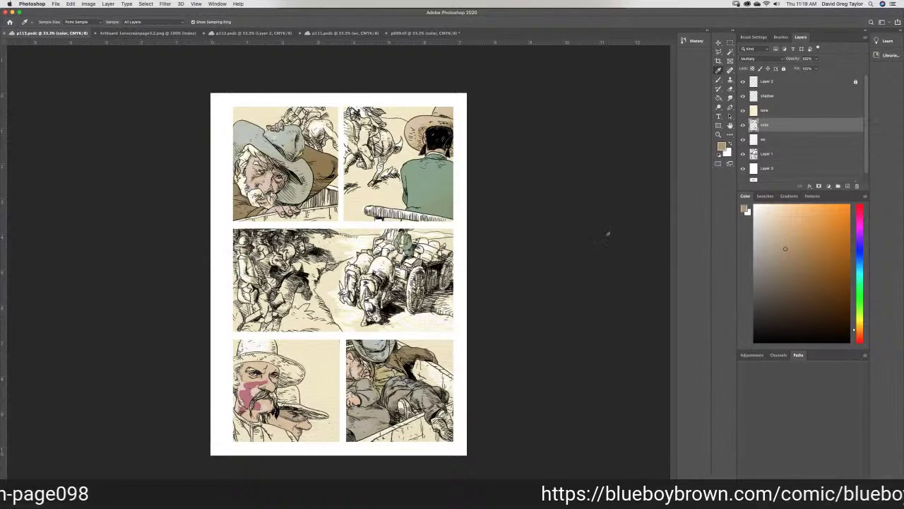
click(167, 35)
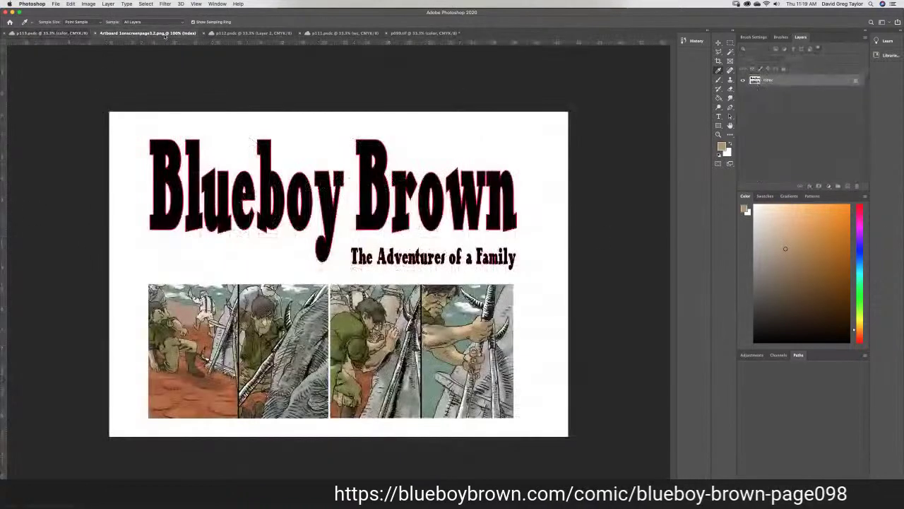